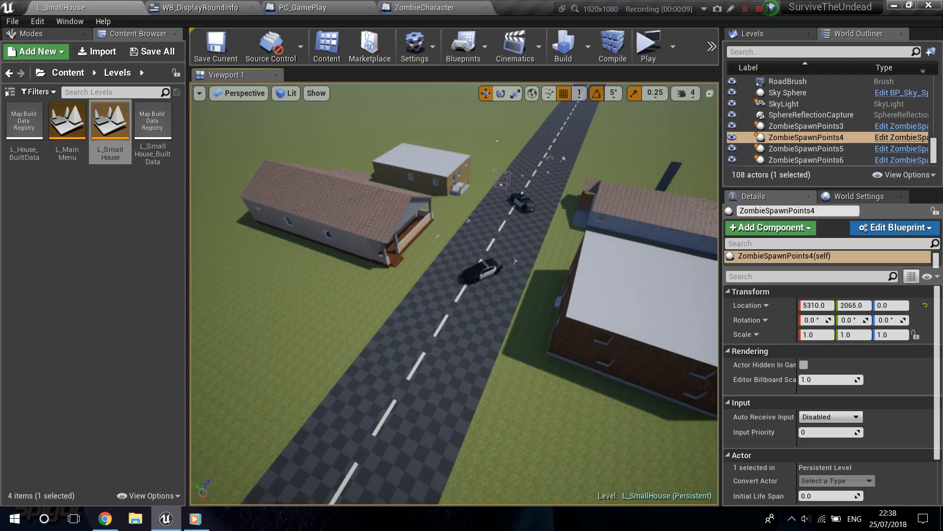
# Survey the road, police cars, houses and selected zombie spawn point in the level from several angles.
pyautogui.press('w')
pyautogui.press('w')
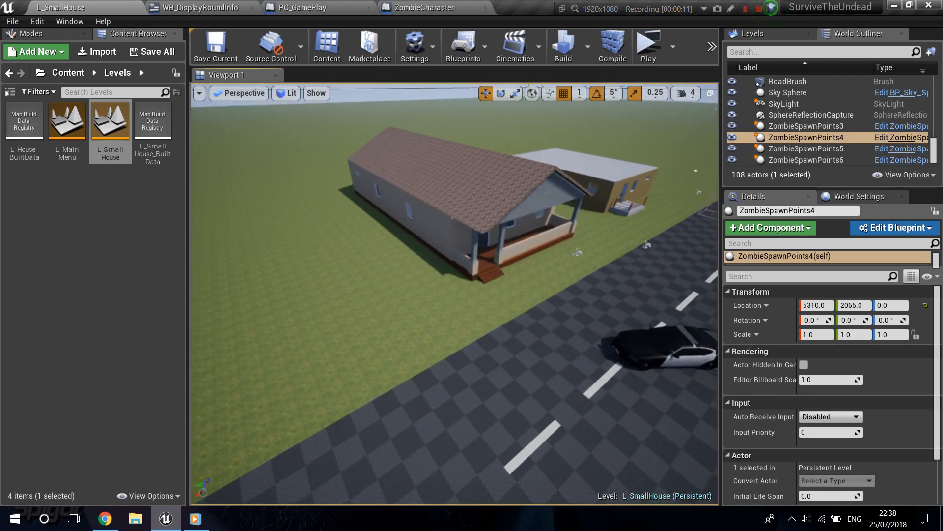
pyautogui.moveTo(491, 324); pyautogui.dragTo(501, 361, button='right')
pyautogui.press('s')
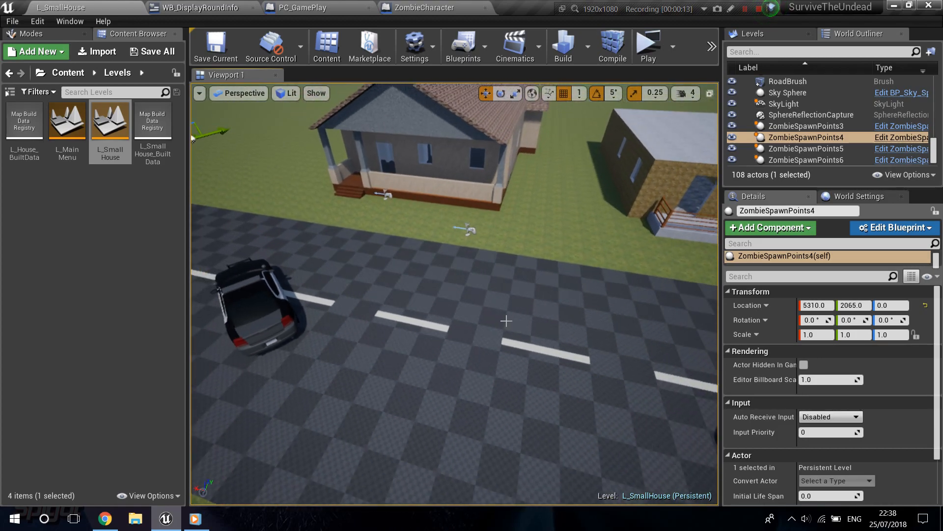
pyautogui.press('s')
pyautogui.moveTo(443, 320); pyautogui.dragTo(371, 295, button='right')
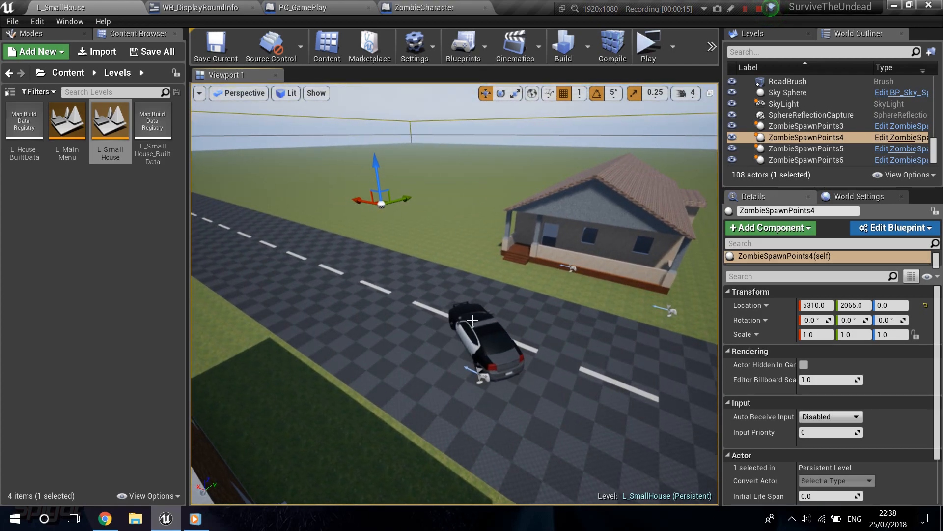
pyautogui.moveTo(470, 319)
pyautogui.mouseDown(button='right')
pyautogui.moveTo(417, 324)
pyautogui.moveTo(420, 268)
pyautogui.moveTo(421, 314)
pyautogui.moveTo(481, 324)
pyautogui.mouseUp(button='right')
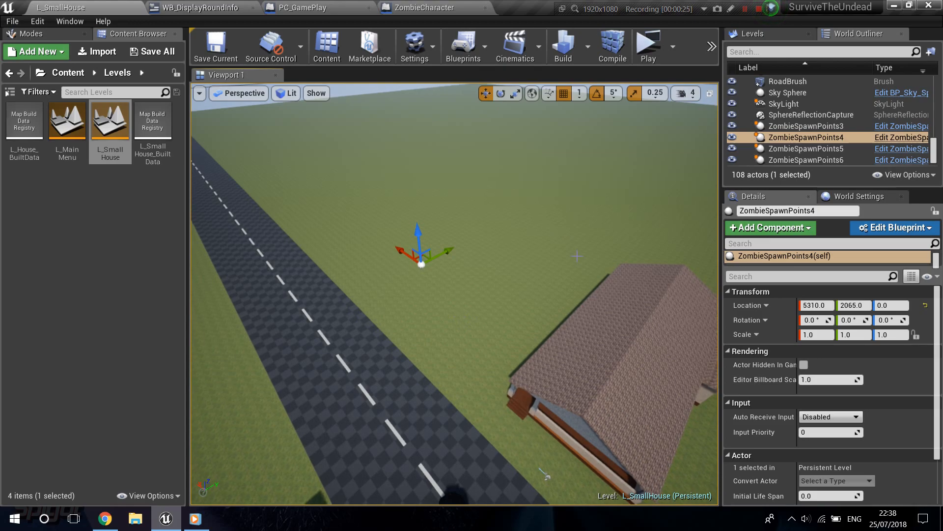
pyautogui.moveTo(577, 256); pyautogui.dragTo(621, 215, button='right')
pyautogui.click(116, 188)
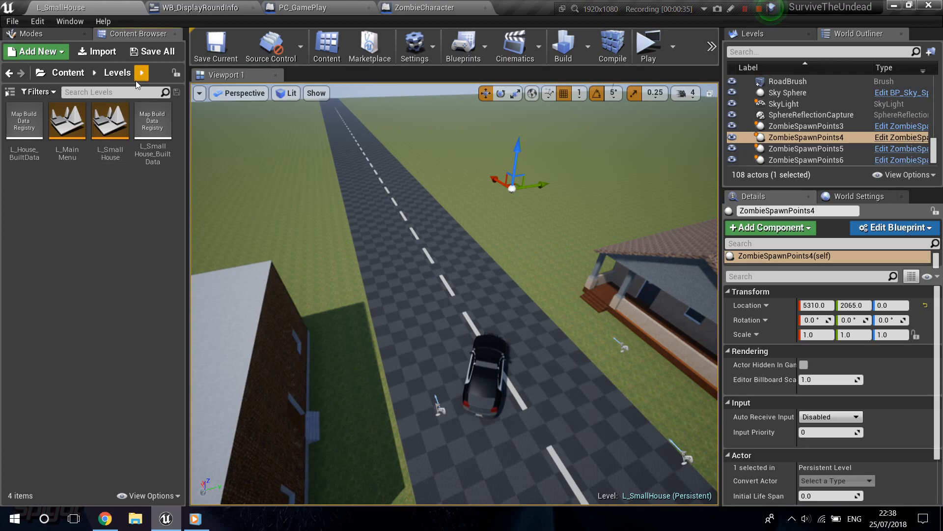
# Search the placeable classes for "bloc" and place a Blocking Volume at the road's edge, at about X 4305, Y 660, Z 102.
pyautogui.click(37, 37)
pyautogui.moveTo(363, 221); pyautogui.dragTo(536, 226, button='right')
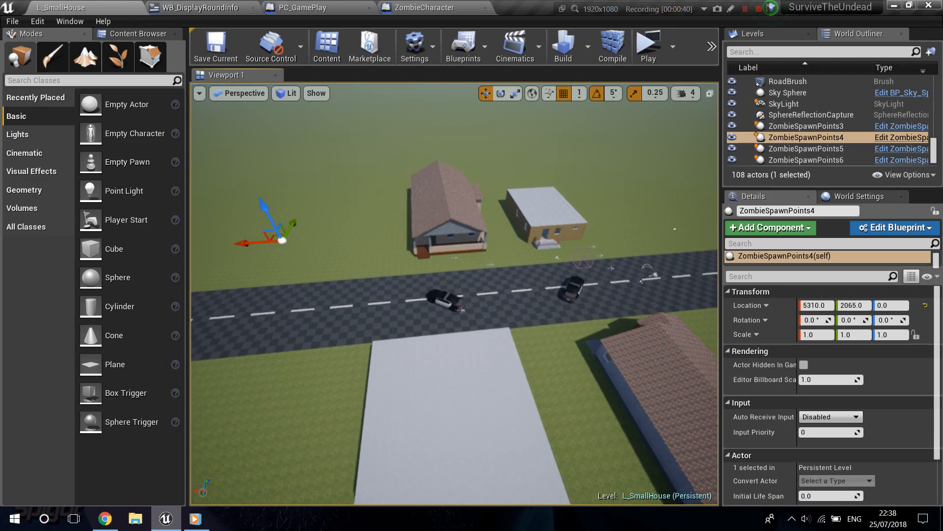
pyautogui.moveTo(460, 173); pyautogui.dragTo(407, 173, button='right')
pyautogui.scroll(3, 460, 173)
pyautogui.scroll(1, 460, 173)
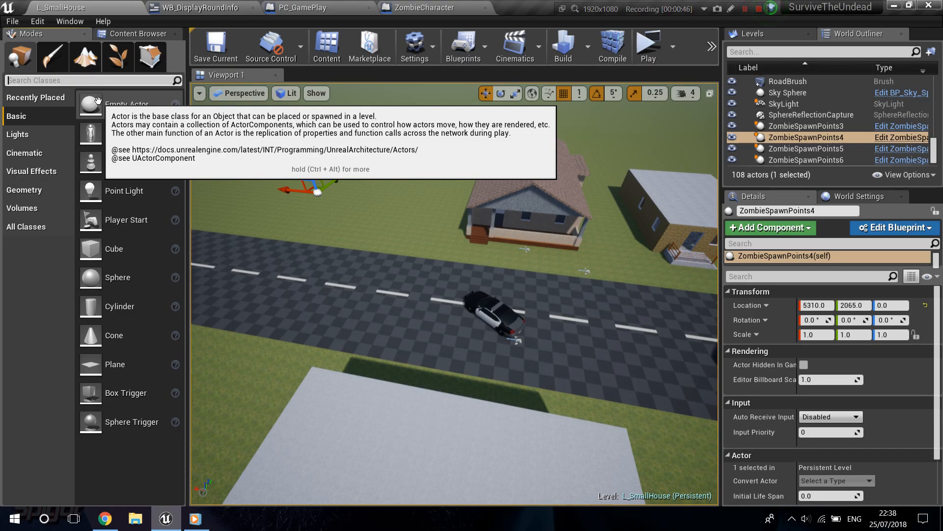
pyautogui.write('bloc')
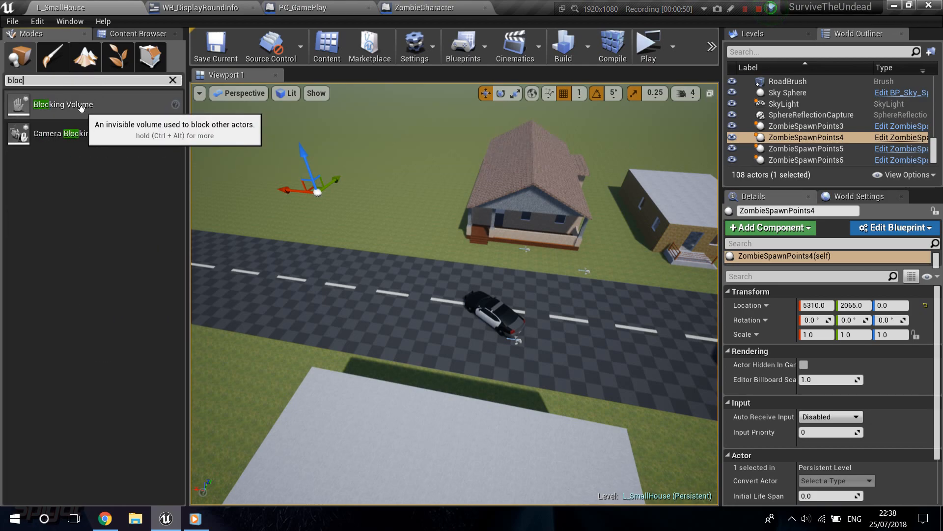
pyautogui.moveTo(55, 105); pyautogui.dragTo(288, 205)
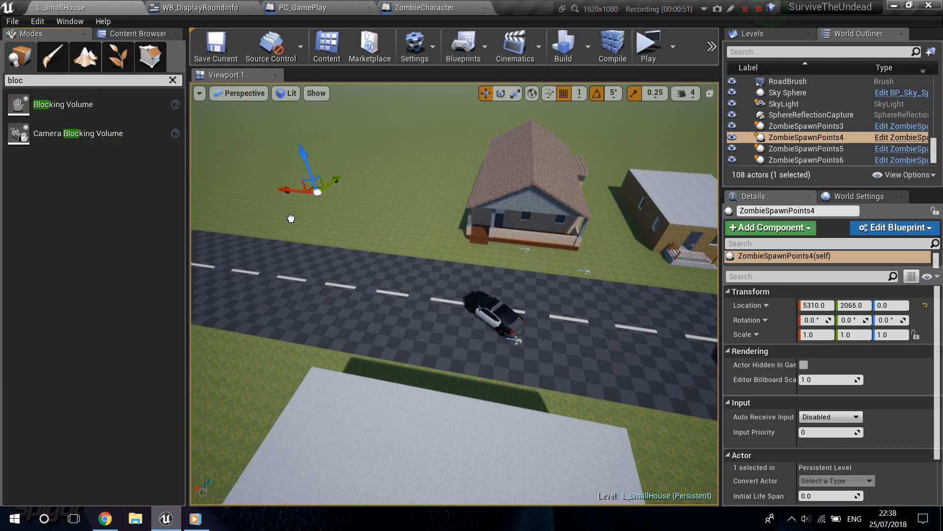
pyautogui.moveTo(329, 258); pyautogui.dragTo(330, 258)
# Inspect the new blocking volume's collision properties and its Collision Presets options.
pyautogui.moveTo(608, 323); pyautogui.dragTo(658, 305, button='right')
pyautogui.press('w')
pyautogui.press('a')
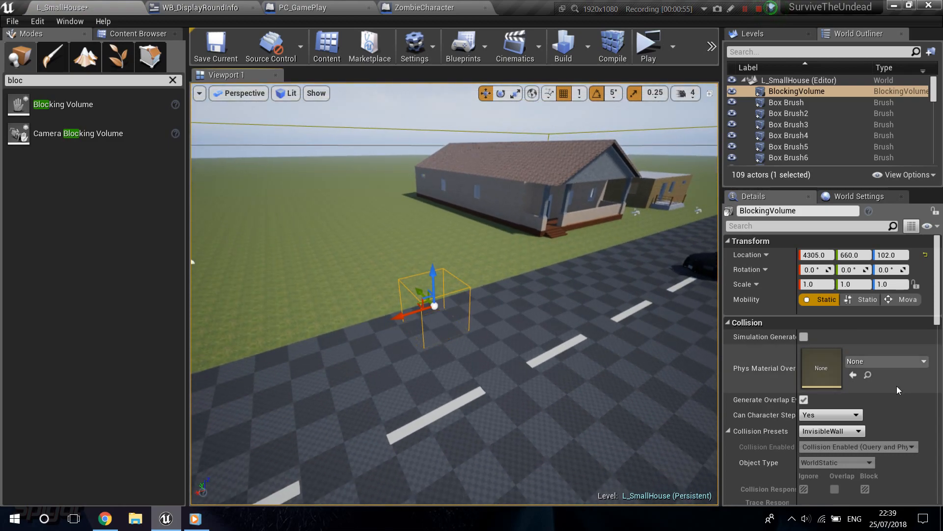
pyautogui.scroll(-3, 883, 385)
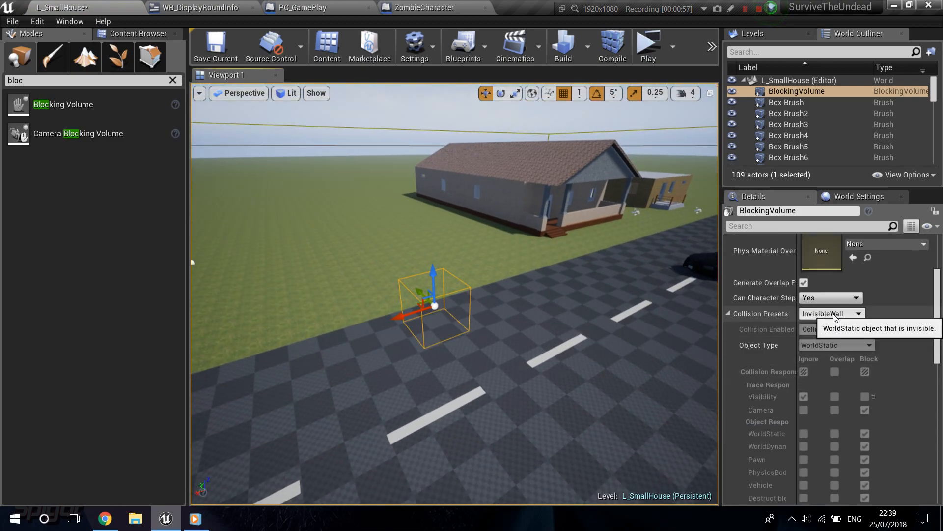
pyautogui.click(836, 314)
pyautogui.click(837, 314)
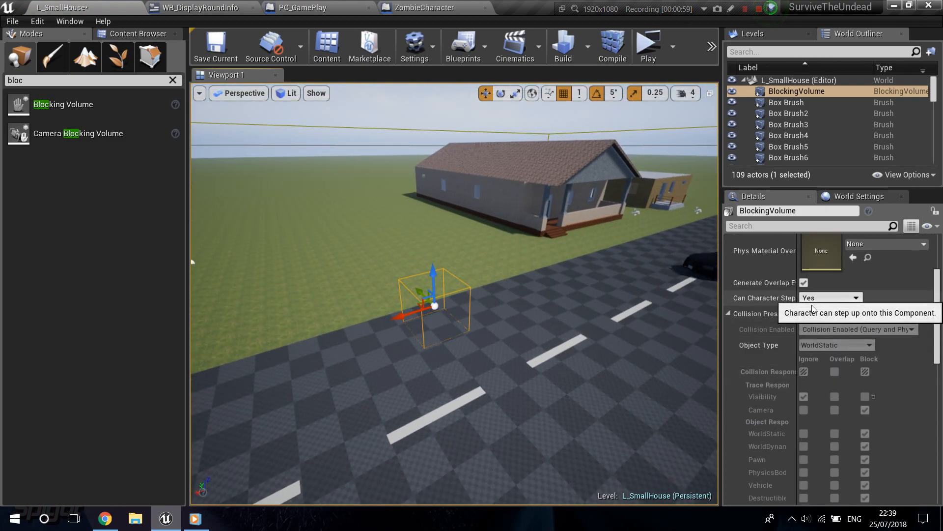
pyautogui.scroll(1, 808, 317)
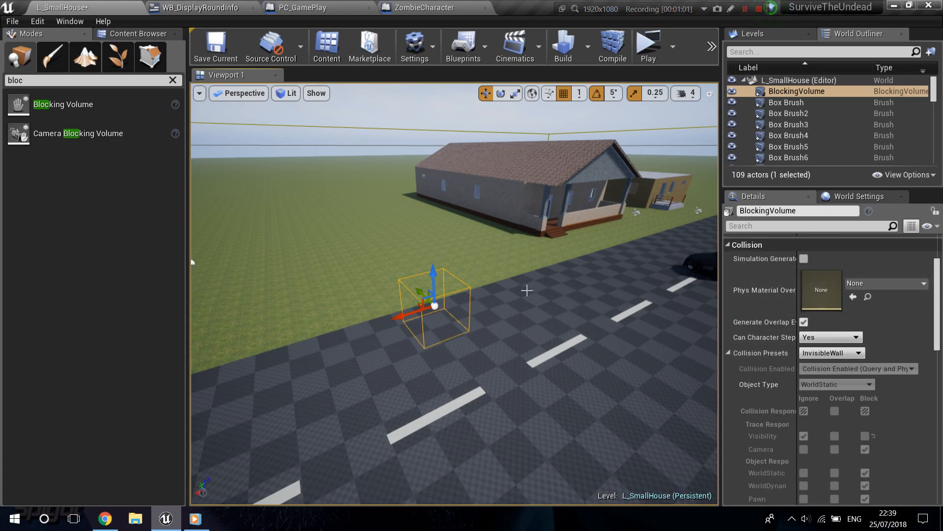
# Show the collision geometry in the viewport around the blocking volume, look it over and hide it again.
pyautogui.moveTo(531, 294); pyautogui.dragTo(523, 312, button='right')
pyautogui.hotkey('alt', 'c')
pyautogui.moveTo(551, 285); pyautogui.dragTo(493, 266, button='right')
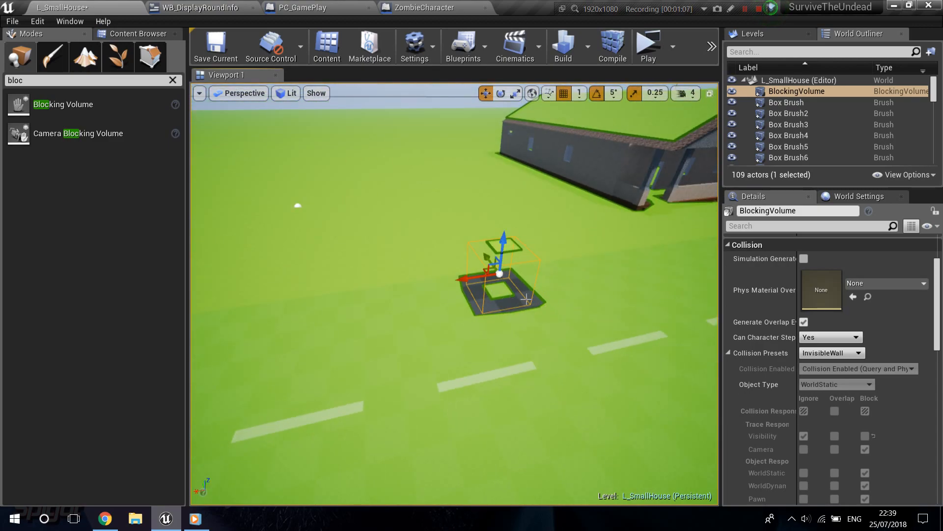
pyautogui.hotkey('alt', 'c')
pyautogui.press('s')
pyautogui.moveTo(551, 285); pyautogui.dragTo(597, 280, button='right')
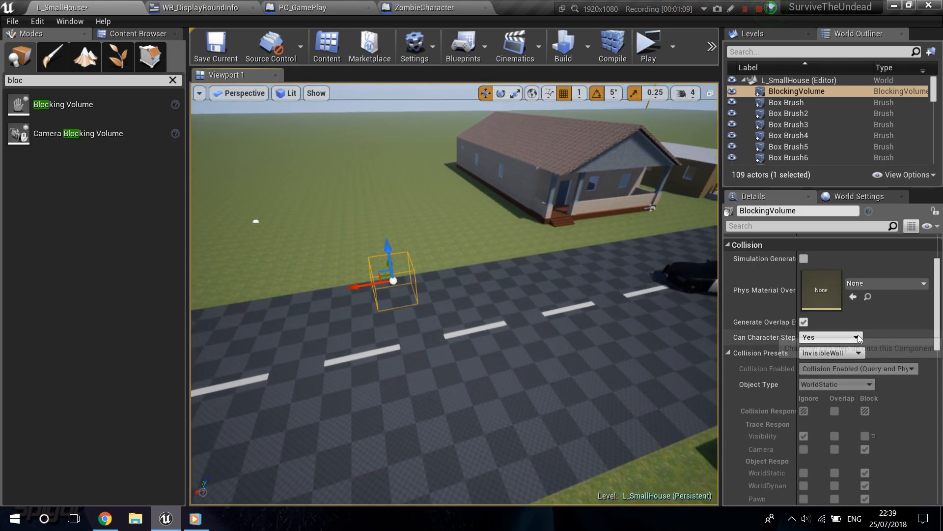
# Widen the property names in the blocking volume's details and turn off Can Ever Affect Navigation.
pyautogui.scroll(-10, 848, 344)
pyautogui.scroll(-7, 850, 356)
pyautogui.scroll(3, 801, 342)
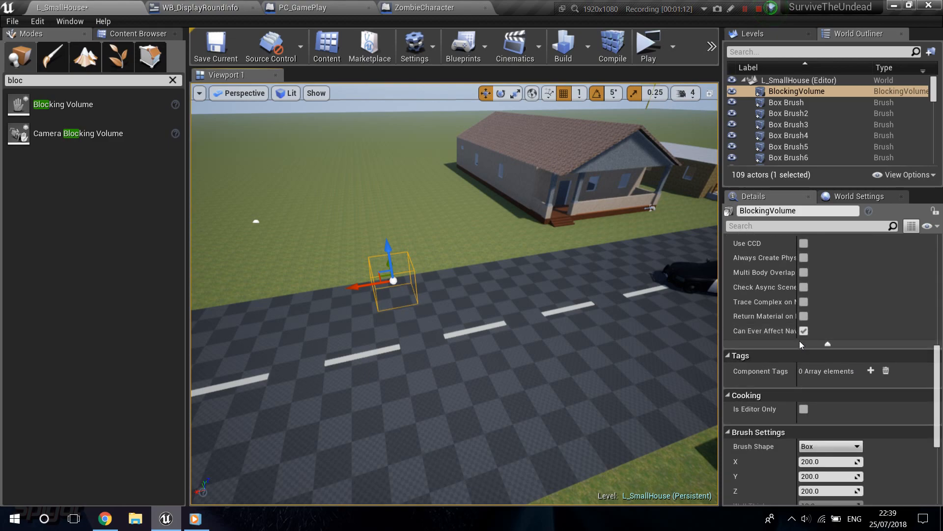
pyautogui.moveTo(801, 320); pyautogui.dragTo(831, 320)
pyautogui.click(837, 350)
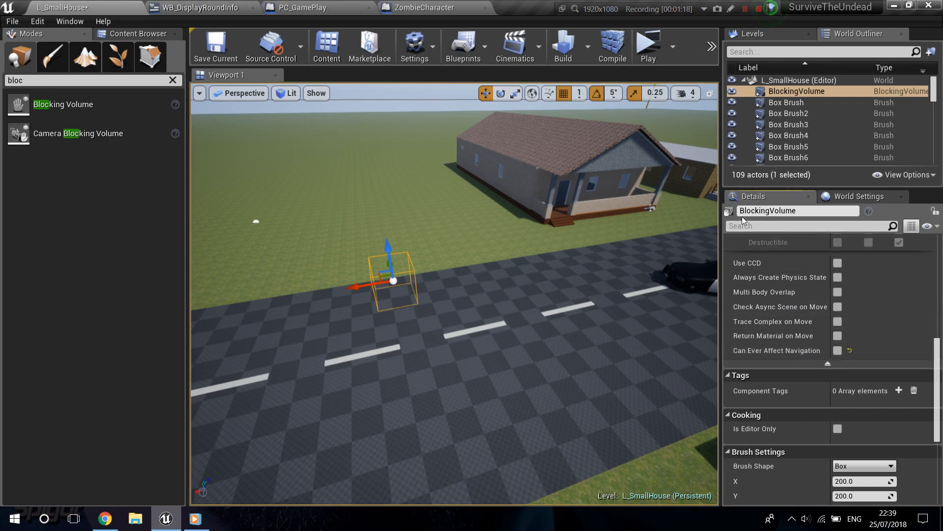
# Return to the blocking volume's main collision properties and save the current level.
pyautogui.scroll(1, 797, 316)
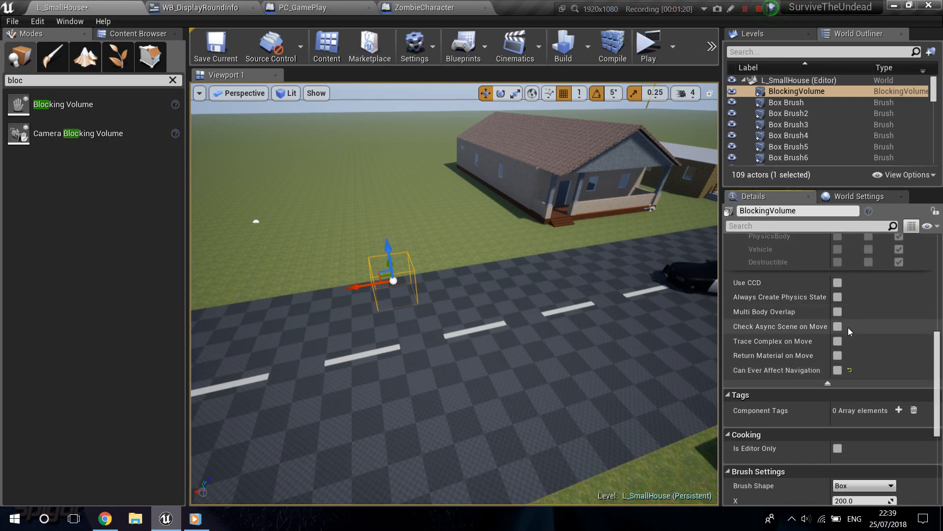
pyautogui.scroll(10, 839, 367)
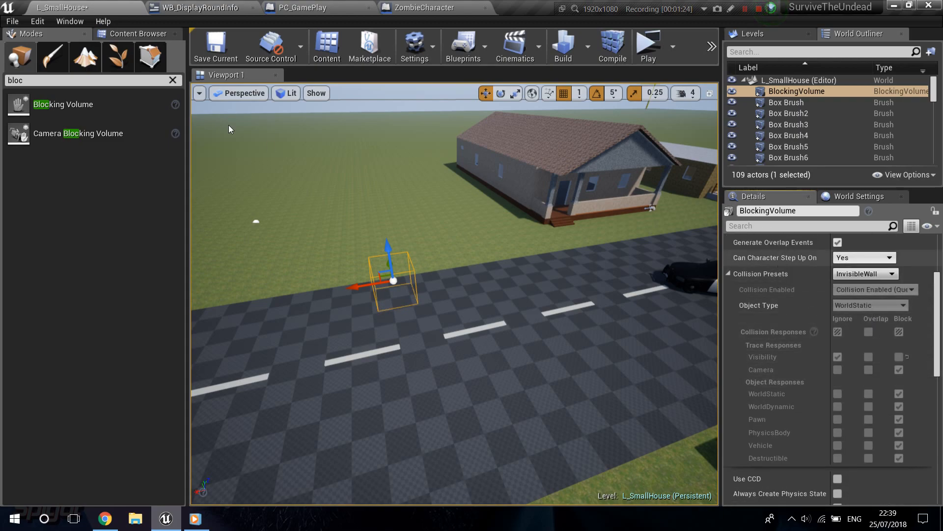
pyautogui.click(214, 47)
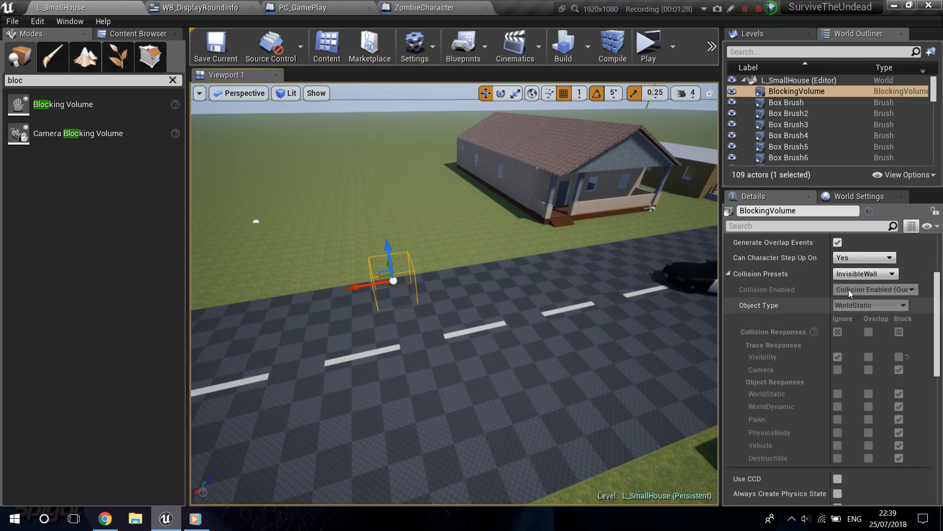
# Set the blocking volume's Can Character Step Up On option to No.
pyautogui.scroll(1, 850, 290)
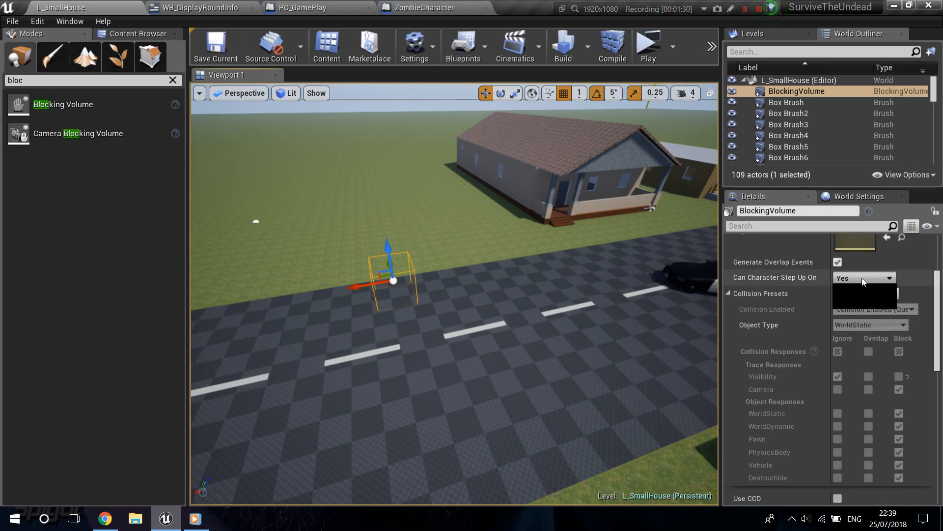
pyautogui.click(864, 279)
pyautogui.click(857, 288)
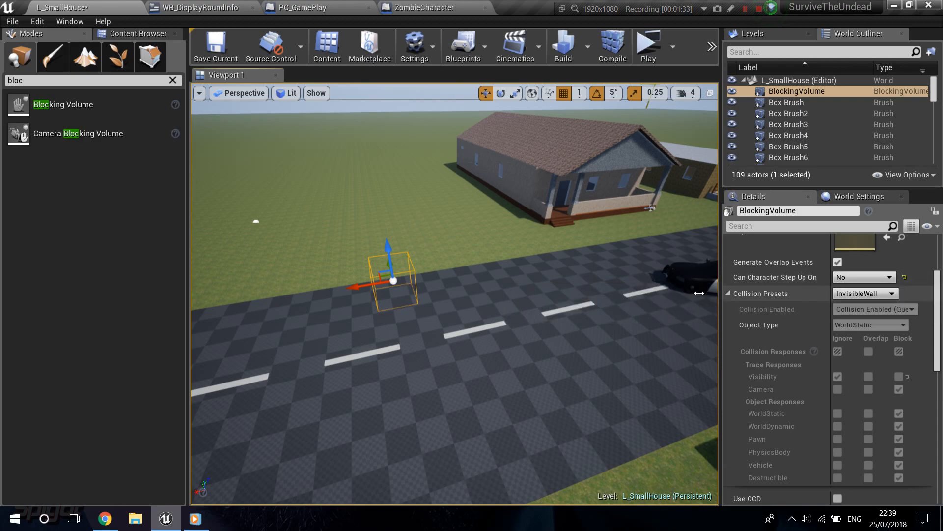
pyautogui.moveTo(419, 291); pyautogui.dragTo(294, 291, button='right')
pyautogui.moveTo(438, 296); pyautogui.dragTo(589, 296, button='right')
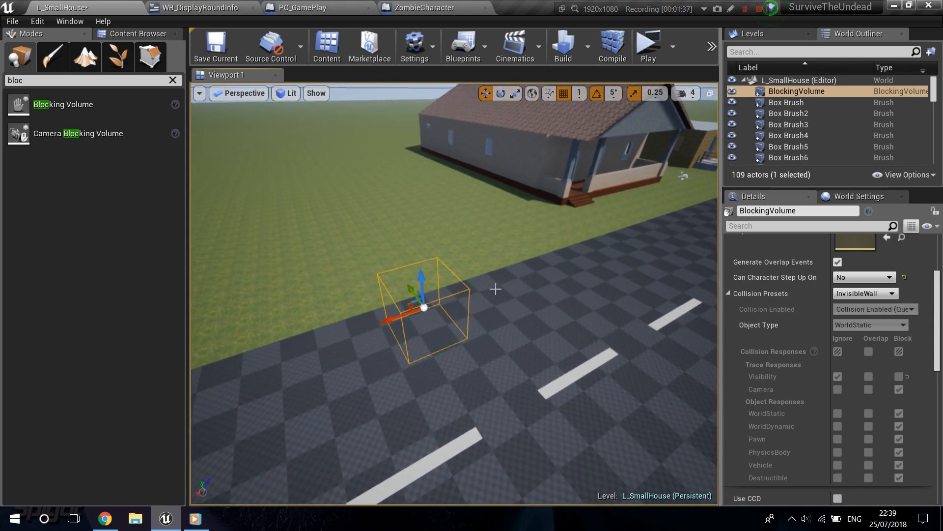
pyautogui.scroll(2, 796, 339)
pyautogui.scroll(2, 812, 352)
pyautogui.scroll(-2, 813, 352)
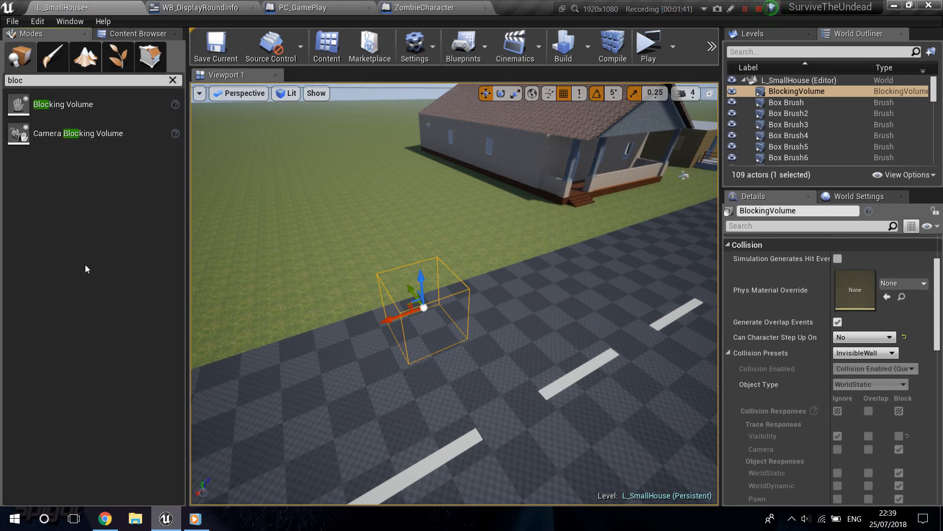
# Clear the class search and open the engine's Collision page in the Project Settings.
pyautogui.click(173, 80)
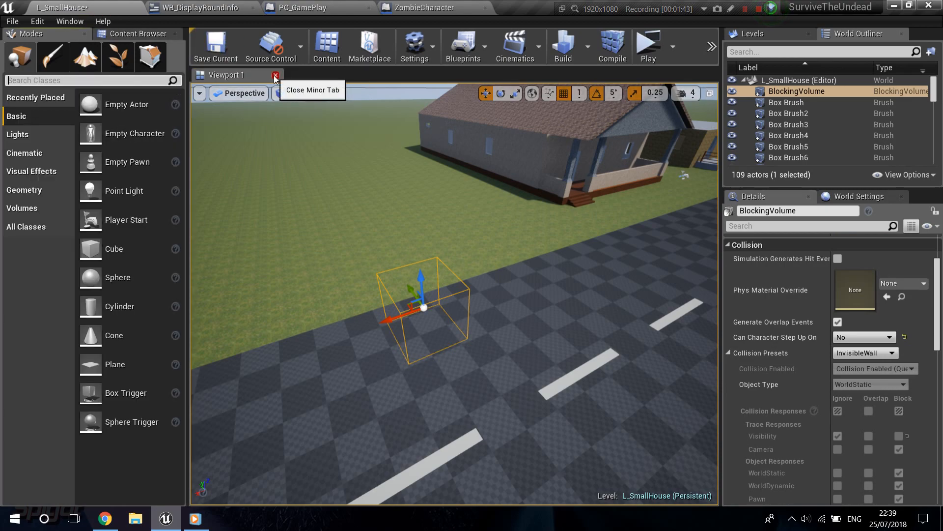
pyautogui.click(421, 51)
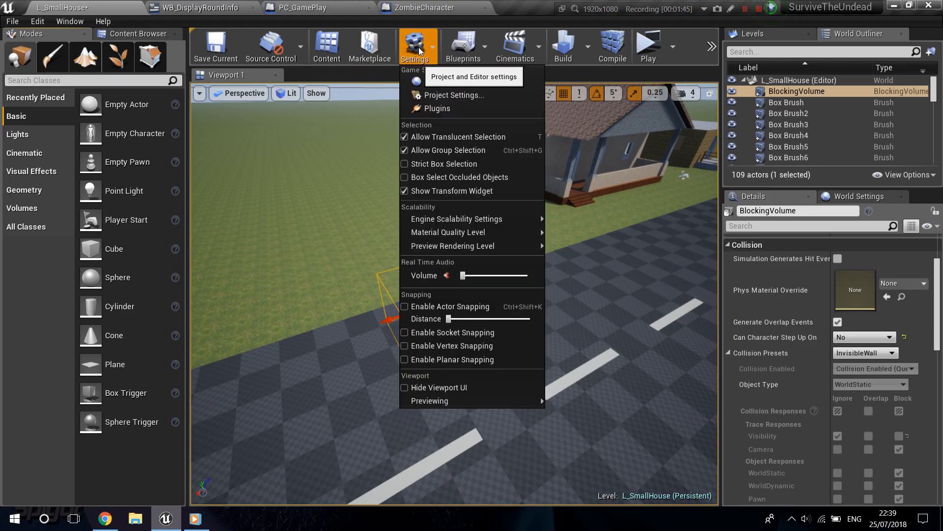
pyautogui.click(461, 95)
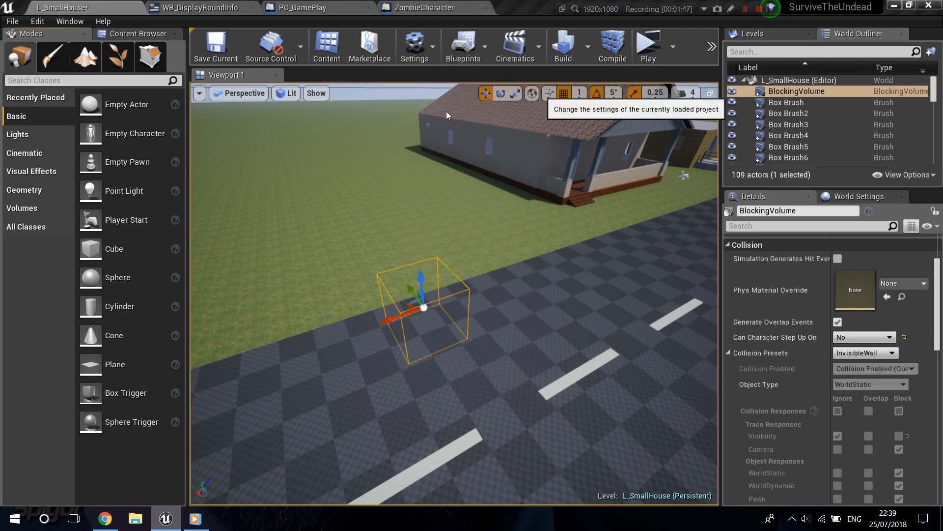
pyautogui.scroll(-2, 364, 219)
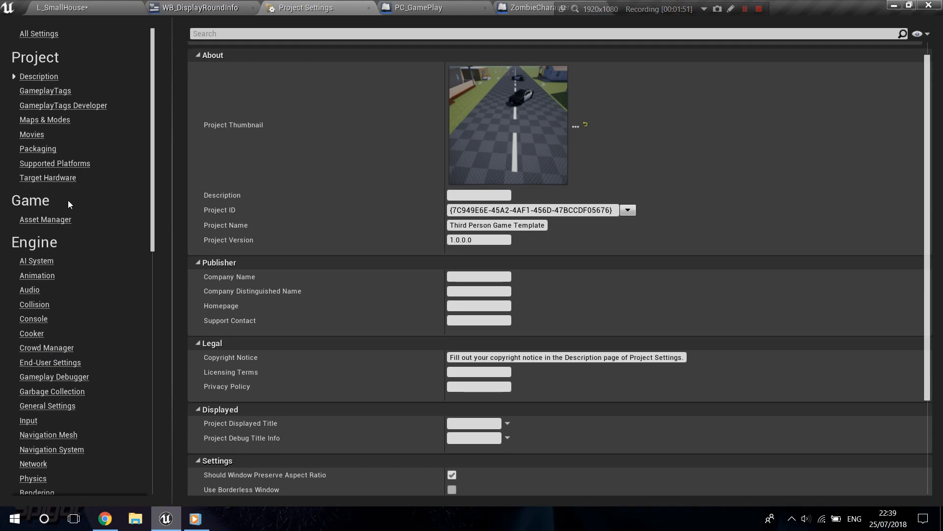
pyautogui.scroll(-5, 79, 211)
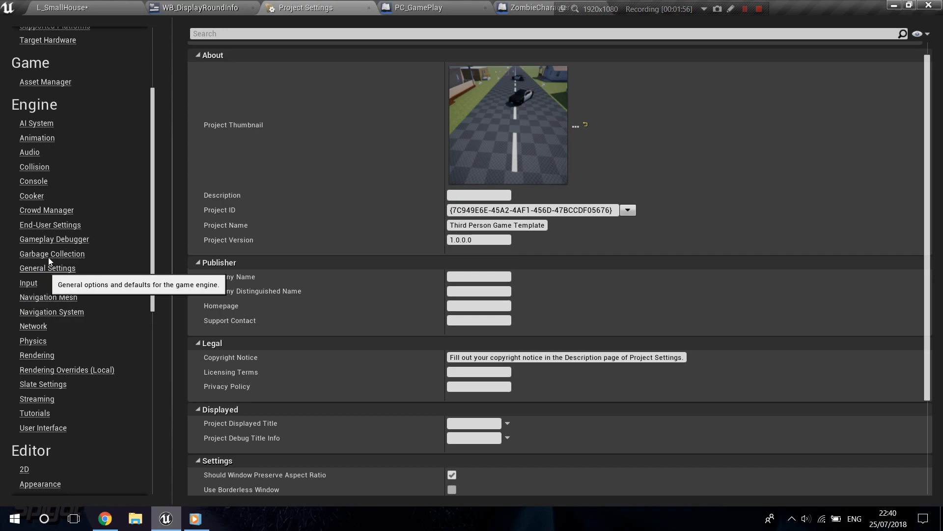
pyautogui.click(34, 167)
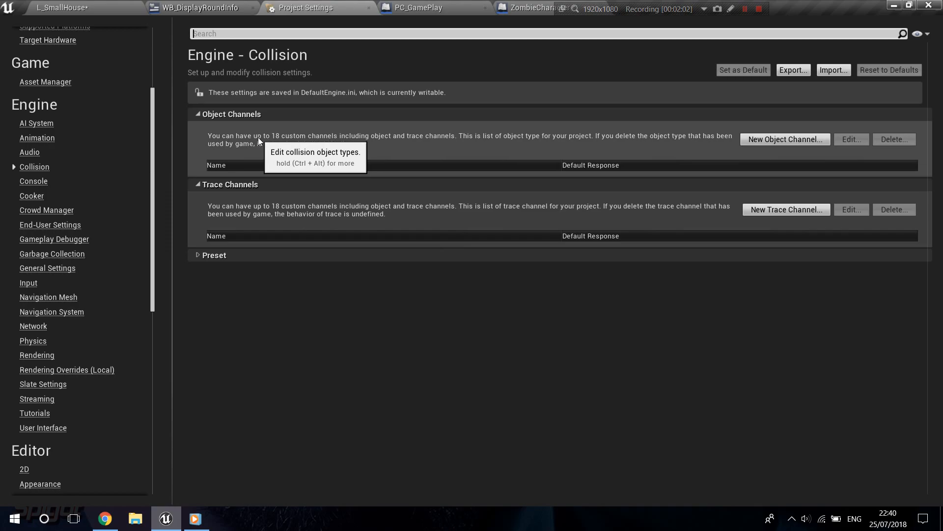
# Review the blocking volume's collision preset and object responses in the L_SmallHouse level.
pyautogui.click(117, 6)
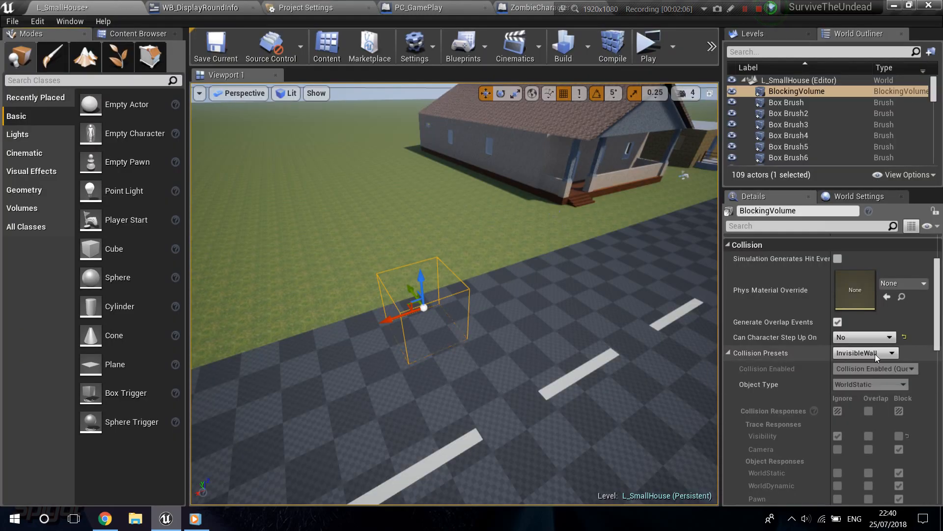
pyautogui.scroll(-1, 832, 408)
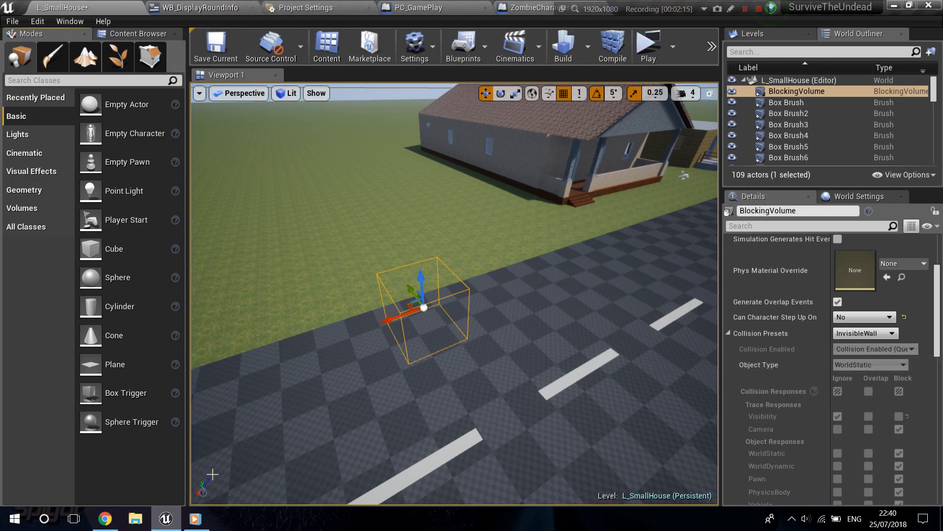
# Create a new object channel named Player with the default response Block in the project's collision settings.
pyautogui.click(305, 7)
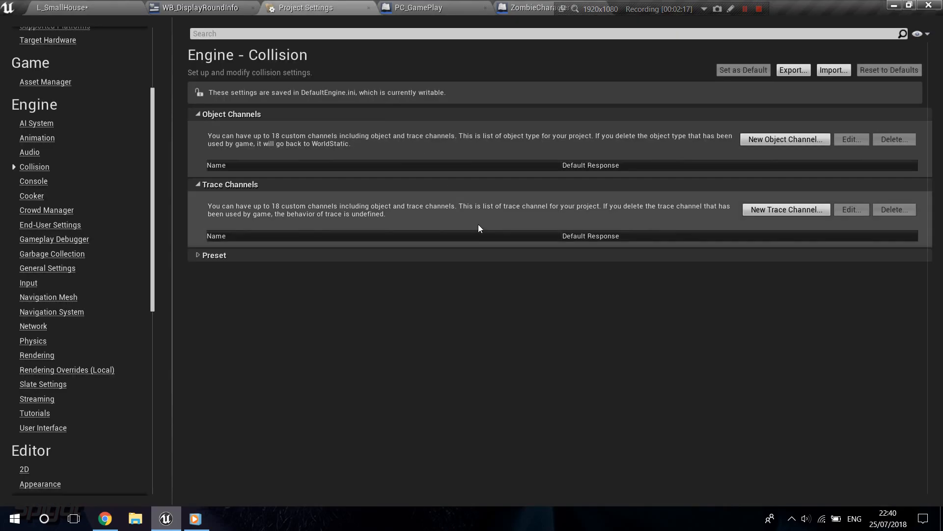
pyautogui.click(788, 143)
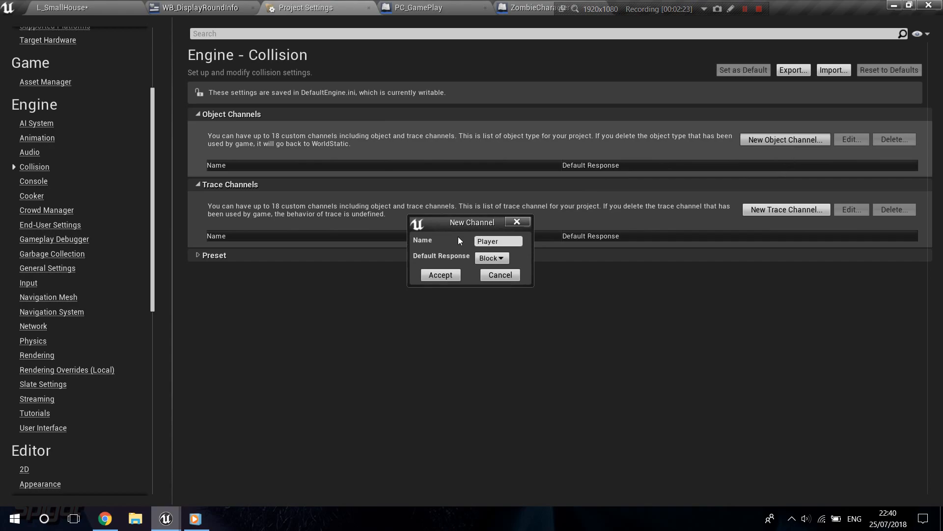
pyautogui.click(450, 275)
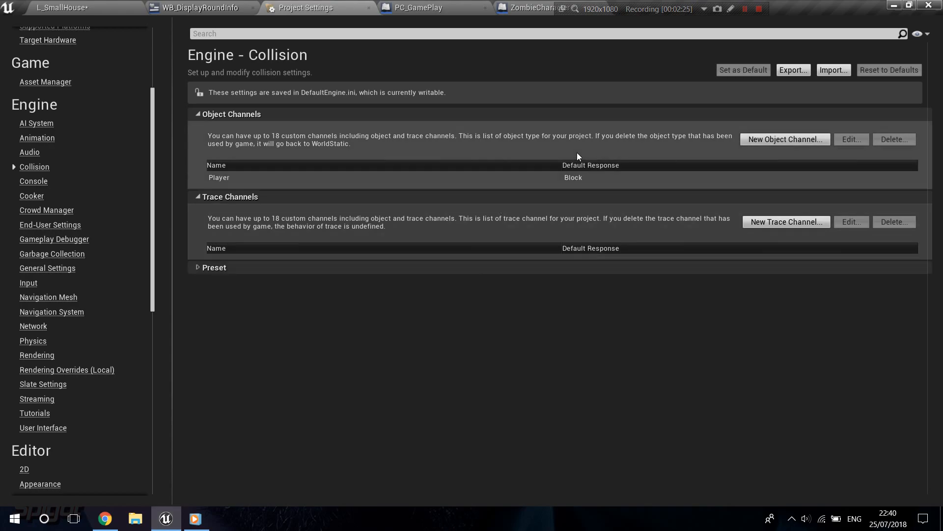
# Close the Project Settings, return to the L_SmallHouse level and set the blocking volume's collision preset to Custom.
pyautogui.click(370, 11)
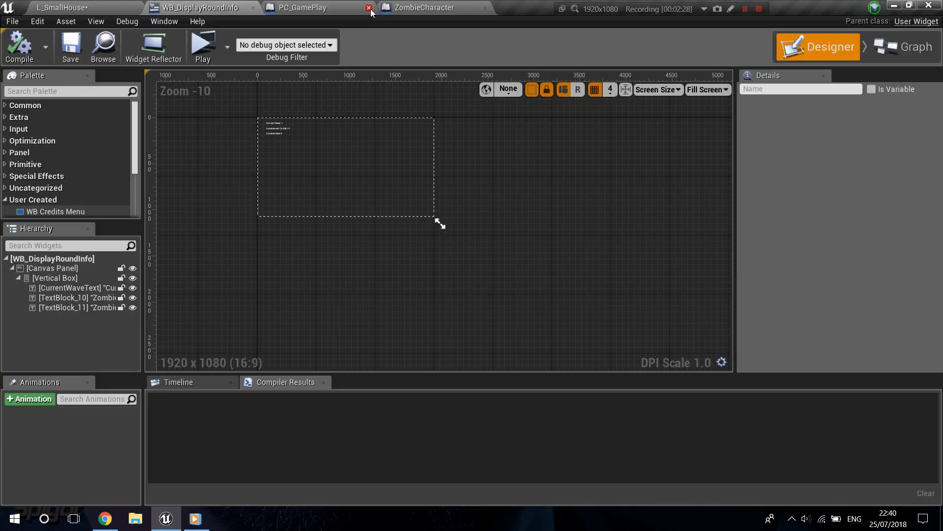
pyautogui.click(103, 4)
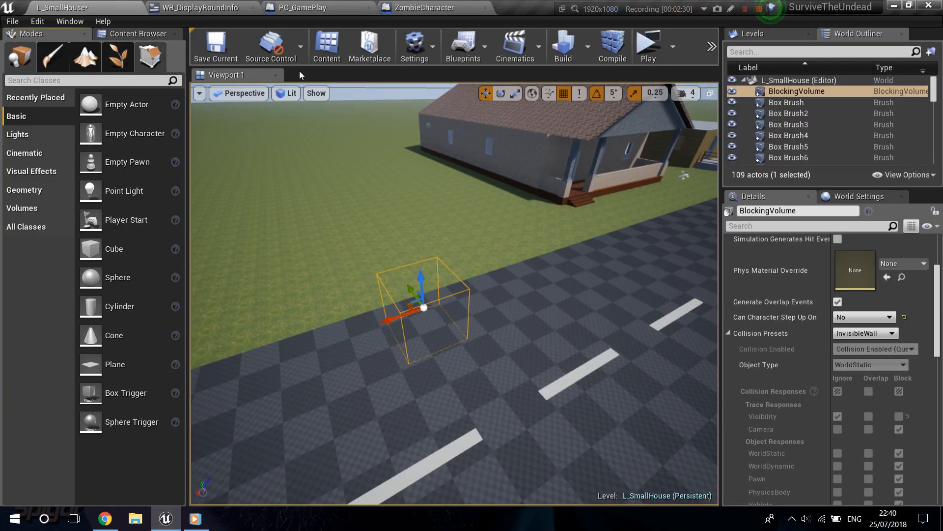
pyautogui.click(893, 333)
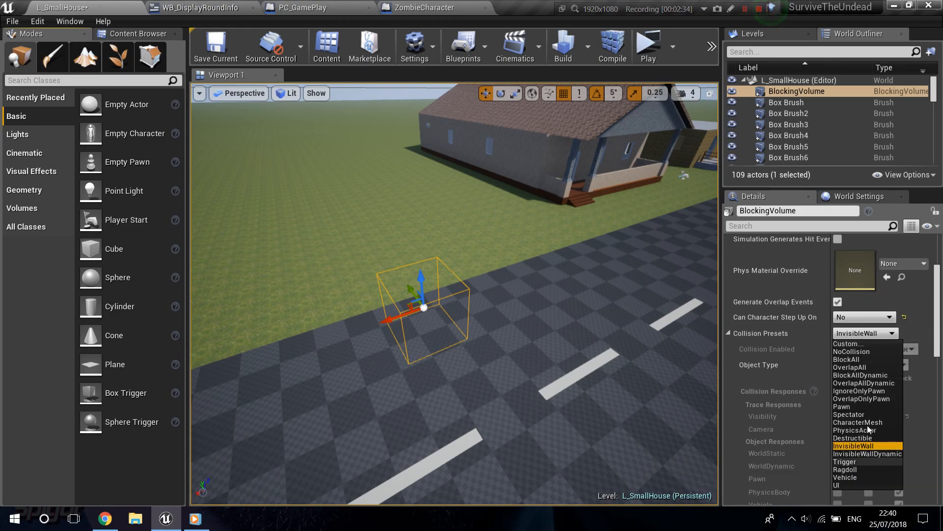
pyautogui.click(855, 344)
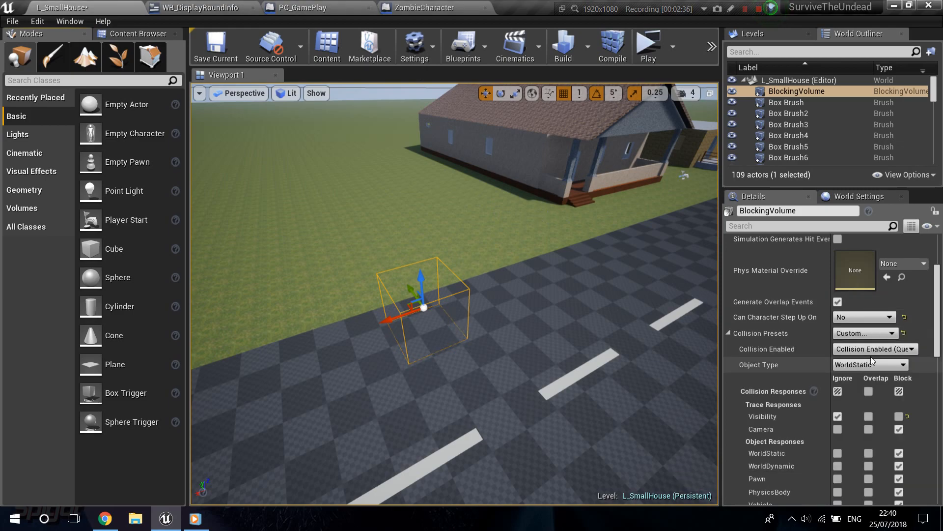
# Check the blocking volume's object type and collision enabled options for the new Player channel.
pyautogui.click(867, 364)
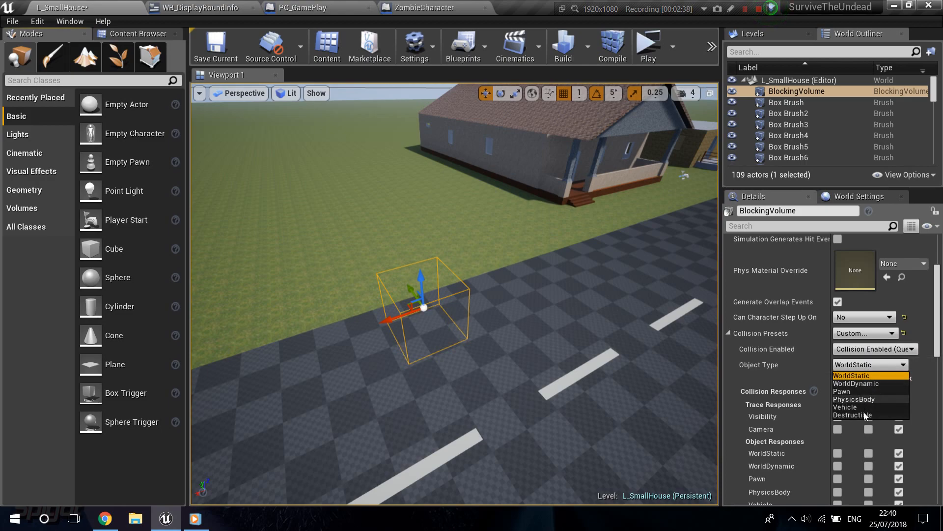
pyautogui.click(845, 197)
pyautogui.click(753, 196)
pyautogui.click(866, 352)
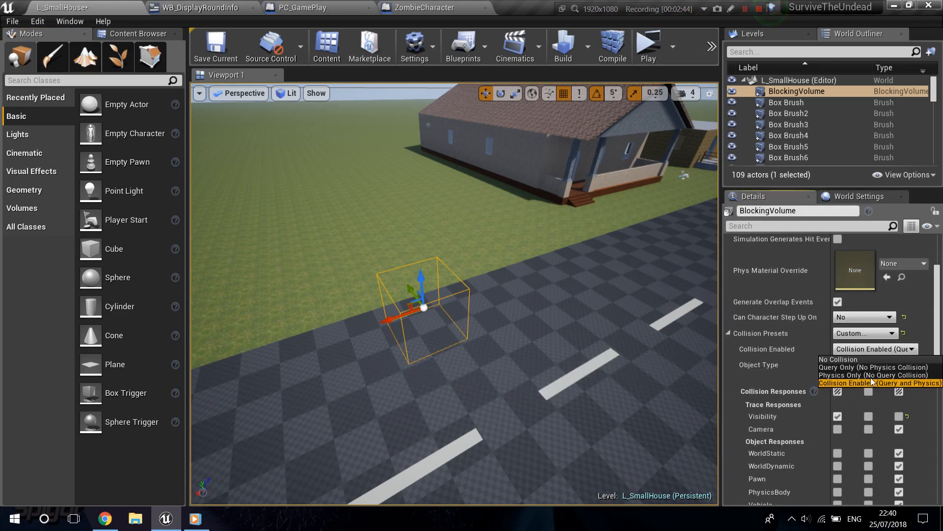
pyautogui.click(863, 337)
pyautogui.click(866, 338)
pyautogui.click(868, 364)
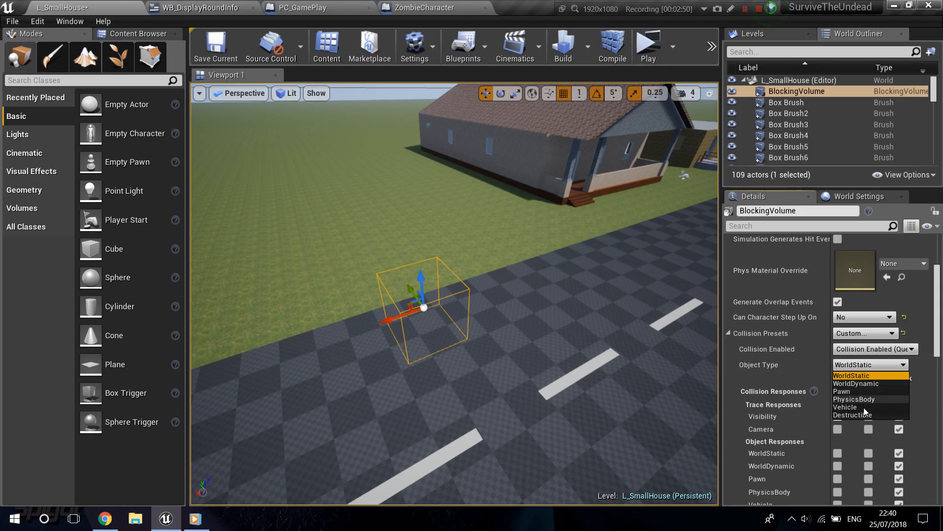
# Save the L_SmallHouse level and restart the editor.
pyautogui.click(238, 57)
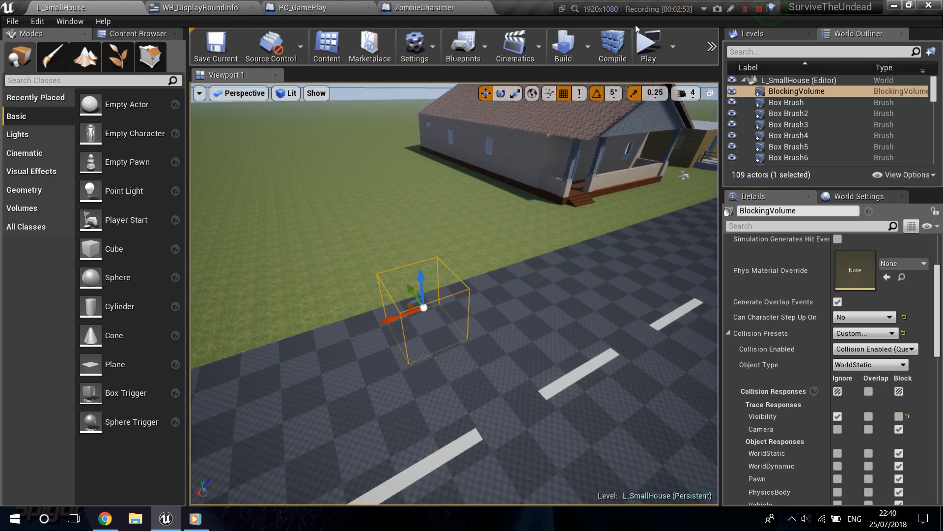
pyautogui.click(732, 51)
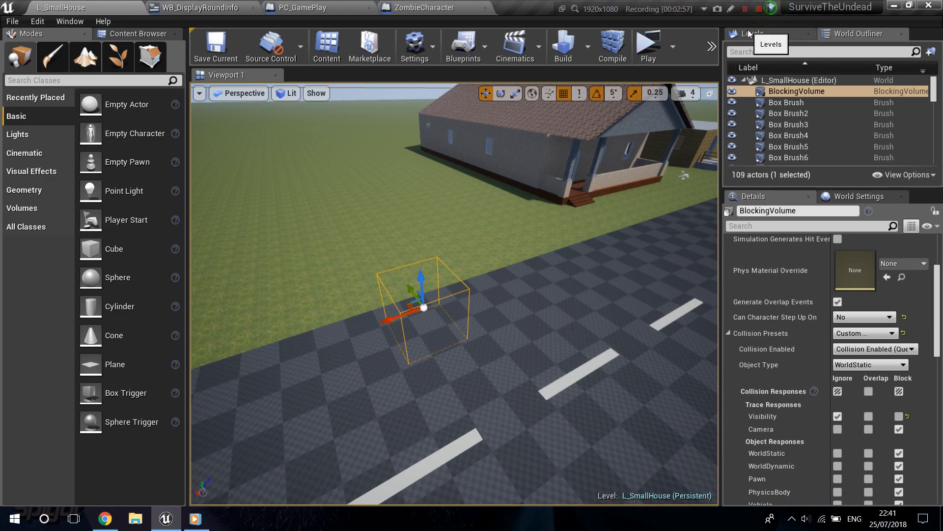
pyautogui.click(744, 10)
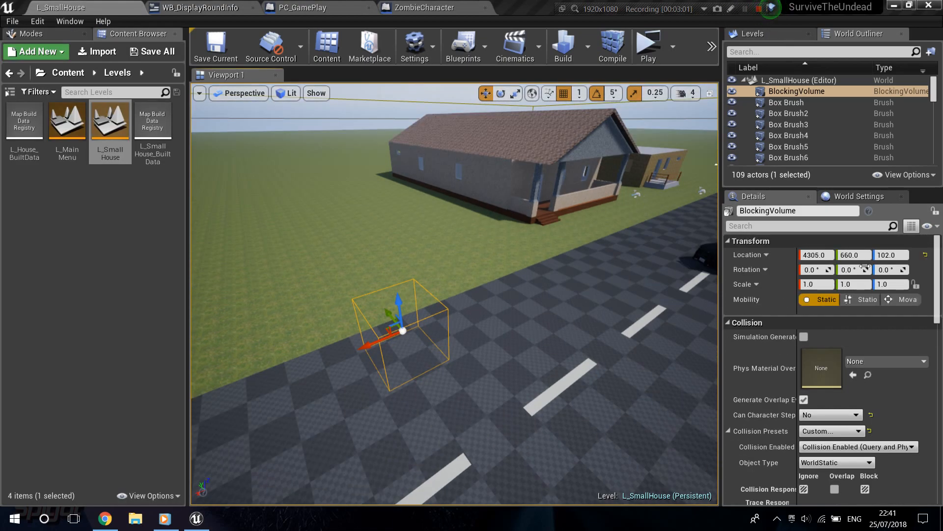
# Set the blocking volume's collision object type to Player.
pyautogui.scroll(-3, 861, 319)
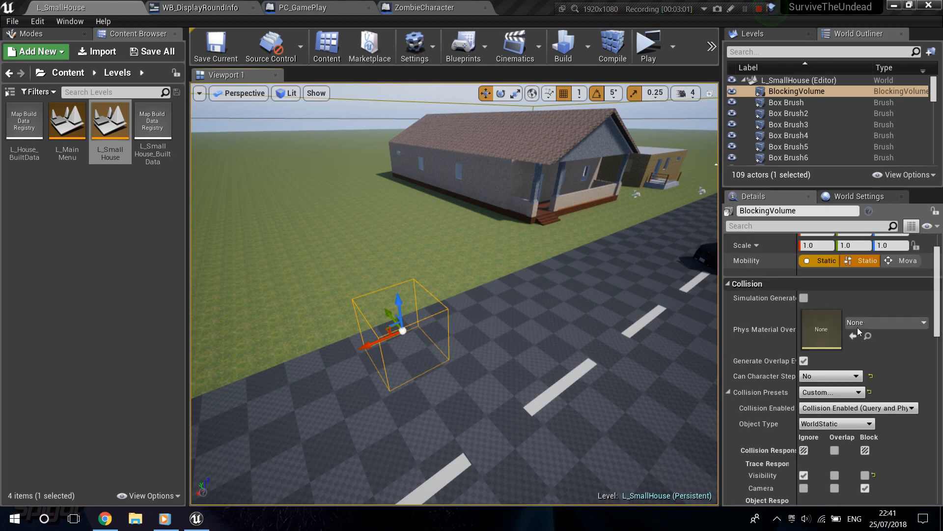
pyautogui.click(834, 425)
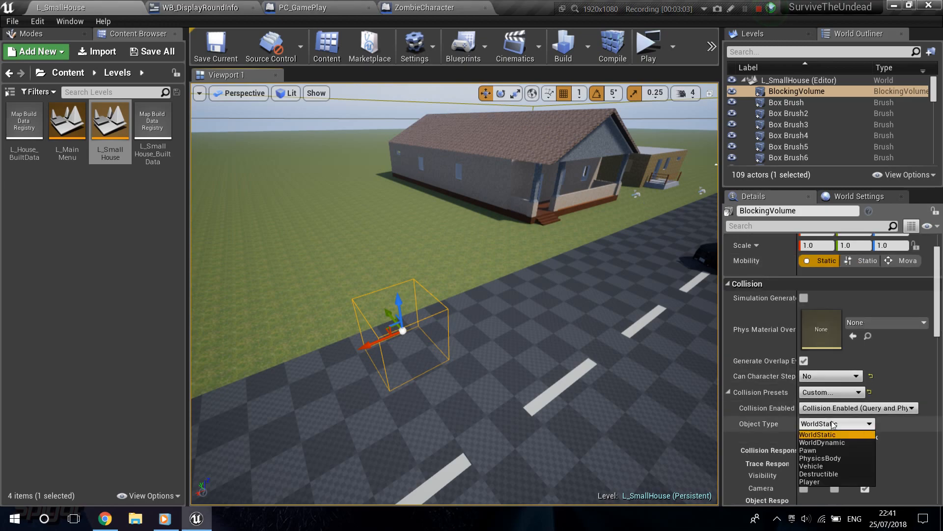
pyautogui.click(819, 482)
# Set all of the blocking volume's collision responses to Block and save the level.
pyautogui.scroll(-5, 807, 433)
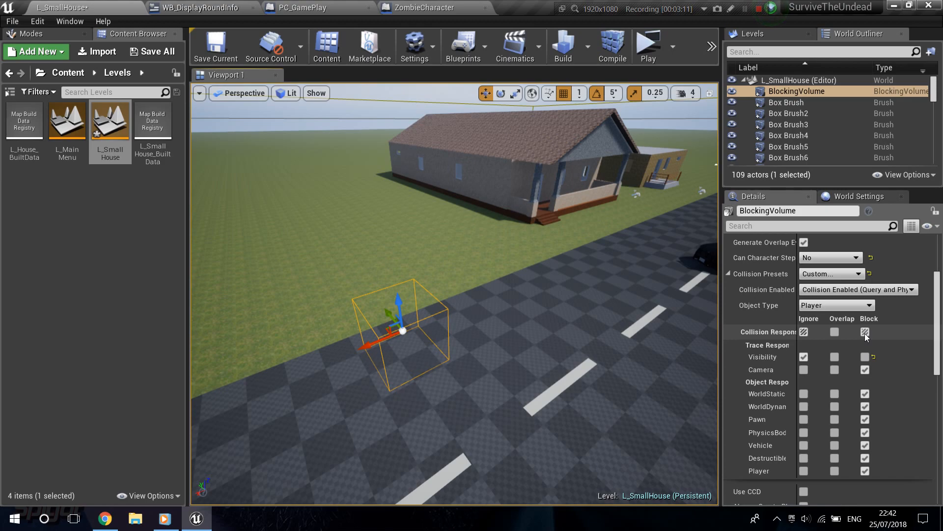
pyautogui.scroll(-3, 879, 360)
pyautogui.scroll(4, 879, 360)
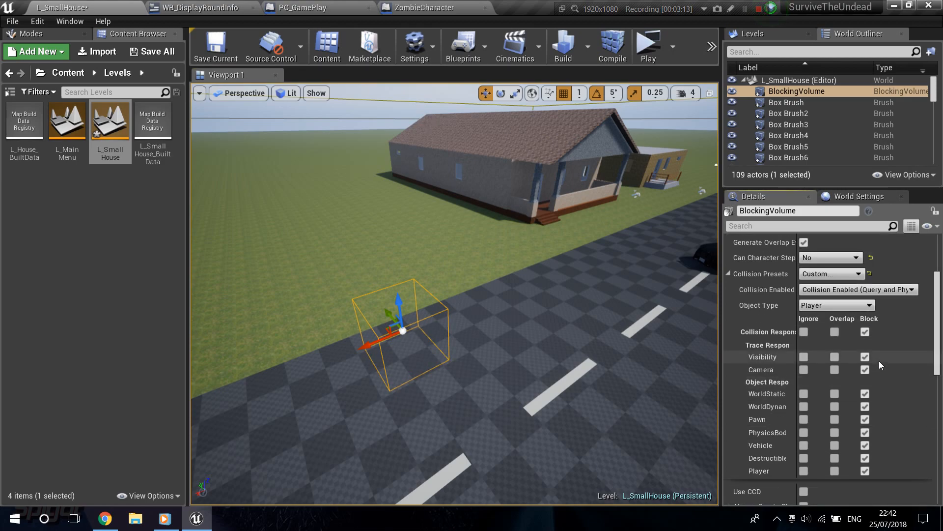
pyautogui.click(229, 49)
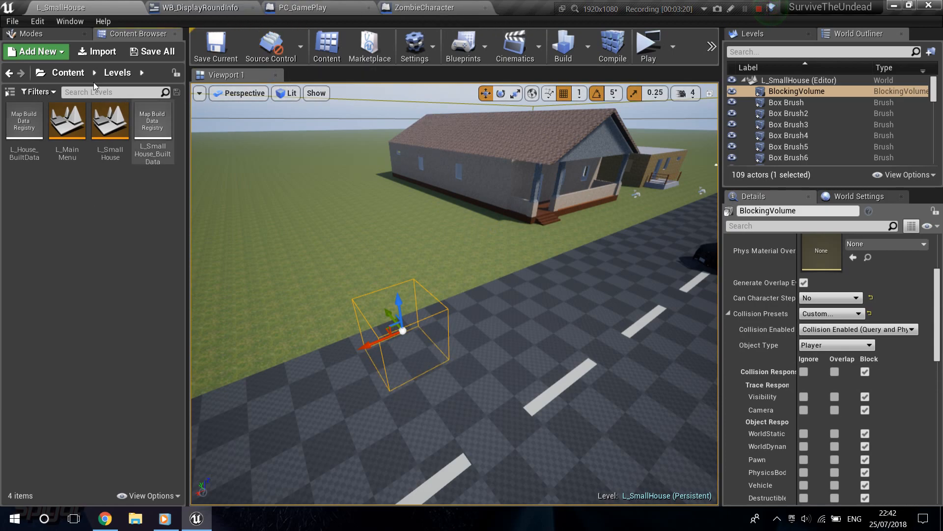
# Open the PlayerCharacter blueprint from the Characters folder inside Blueprints.
pyautogui.click(68, 72)
pyautogui.doubleClick(24, 121)
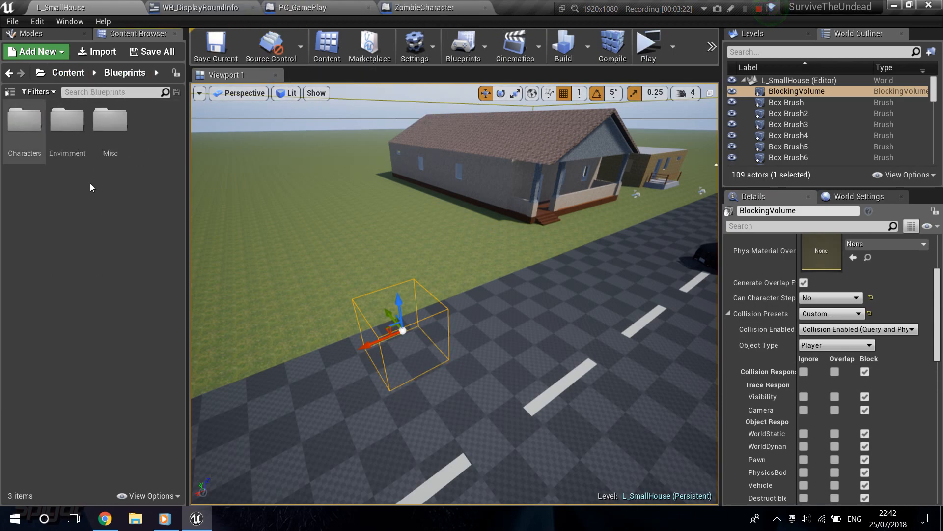
pyautogui.doubleClick(24, 120)
pyautogui.doubleClick(29, 148)
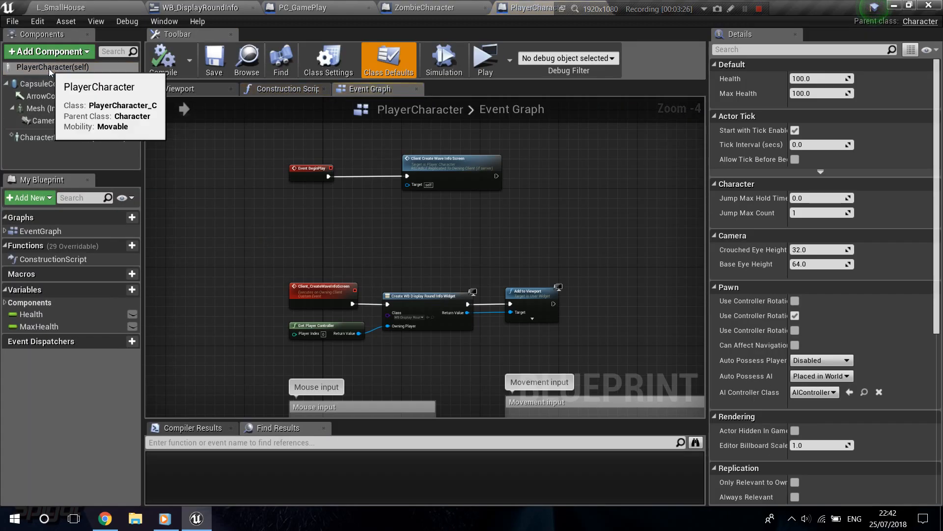
# Set the collision preset of the player character's capsule component to Custom.
pyautogui.click(61, 83)
pyautogui.scroll(-2, 882, 316)
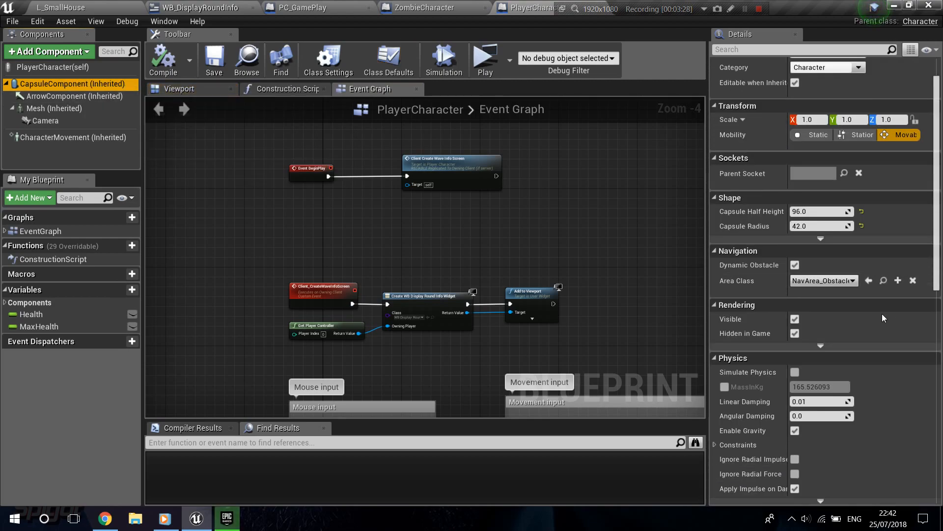
pyautogui.scroll(-5, 882, 317)
pyautogui.click(828, 343)
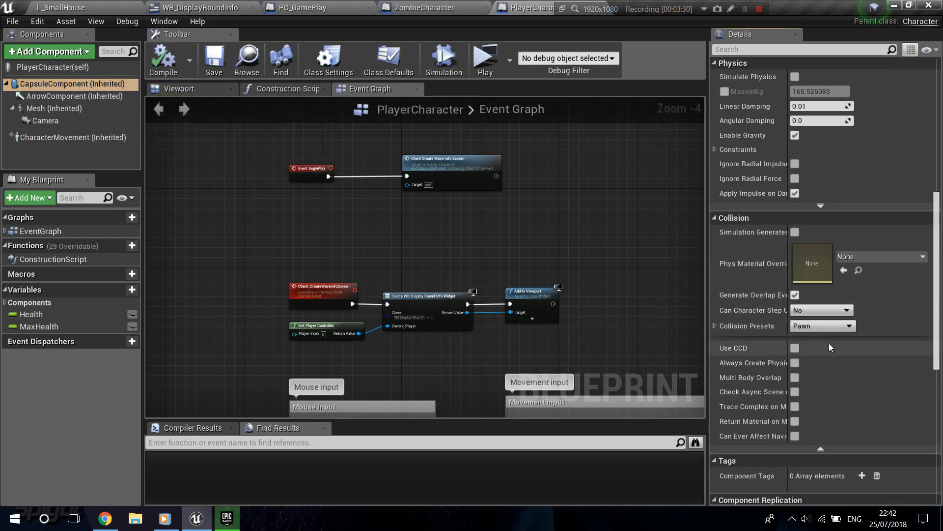
pyautogui.click(821, 445)
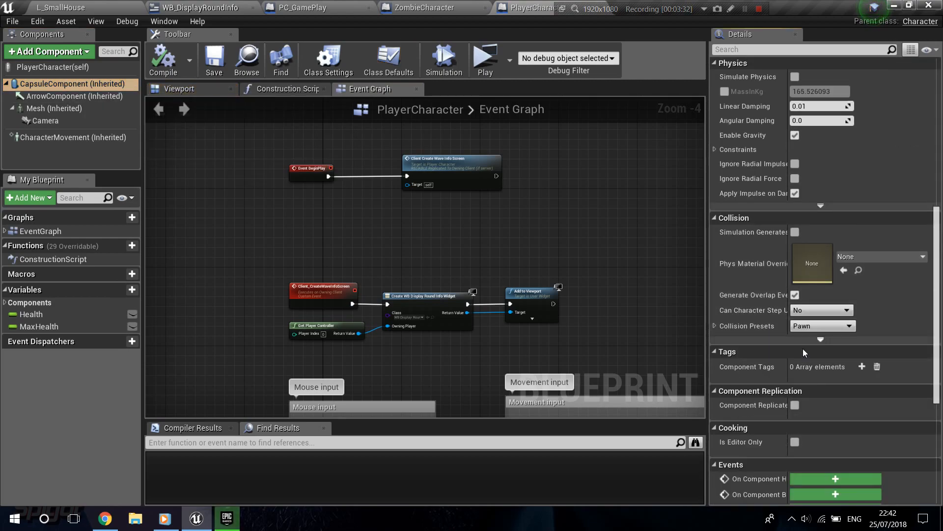
pyautogui.click(714, 327)
pyautogui.click(803, 328)
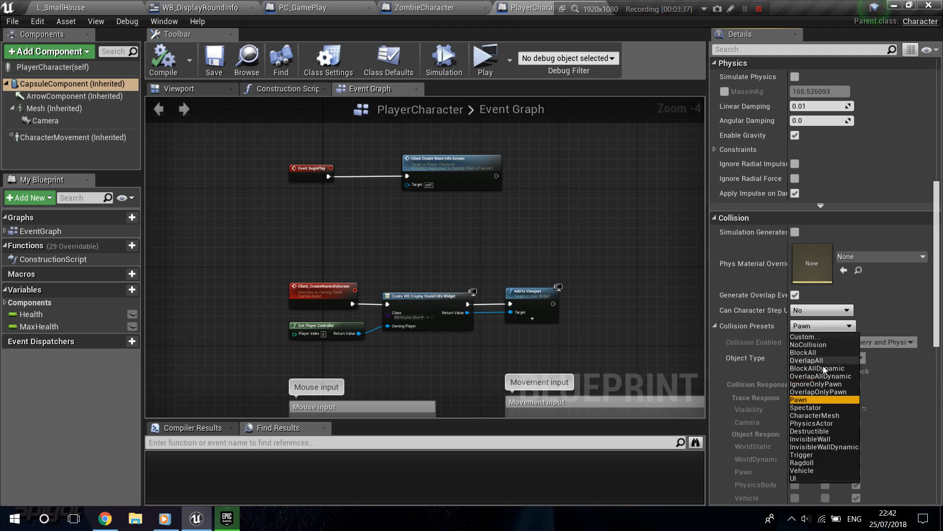
pyautogui.click(811, 338)
pyautogui.scroll(-2, 879, 355)
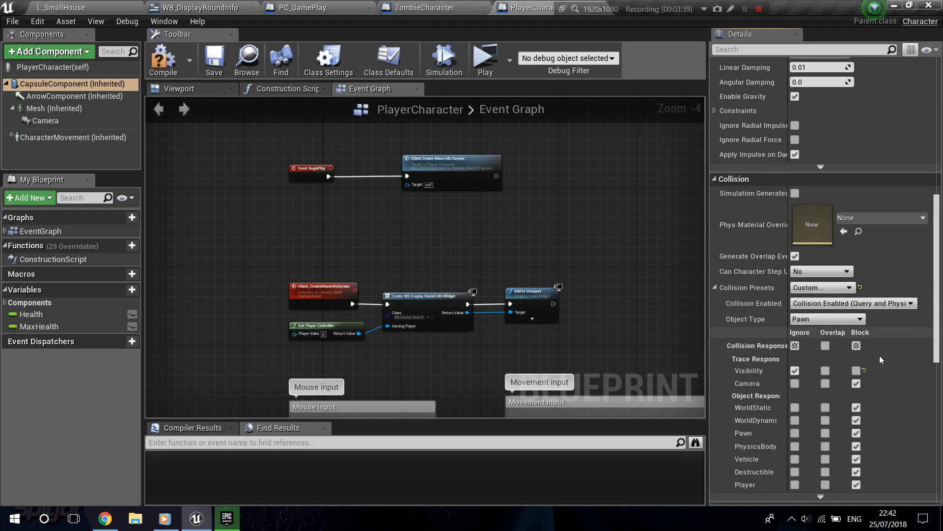
# Set the capsule component's object type to Player, then compile and save the PlayerCharacter blueprint.
pyautogui.click(842, 323)
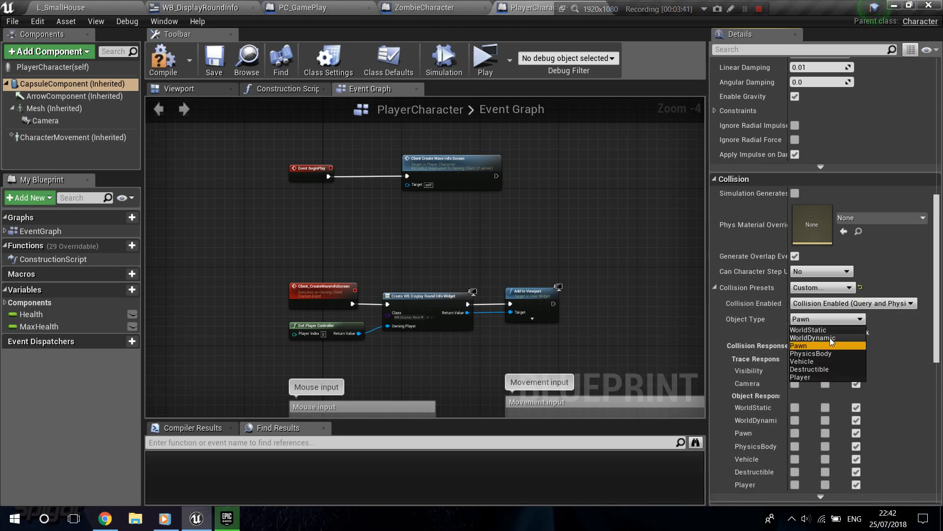
pyautogui.click(816, 374)
pyautogui.scroll(-5, 882, 365)
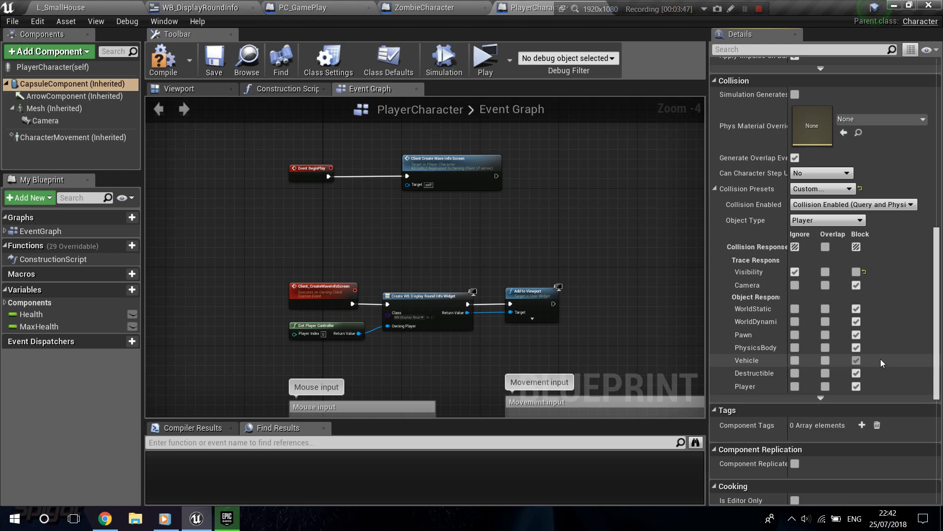
pyautogui.scroll(-1, 867, 335)
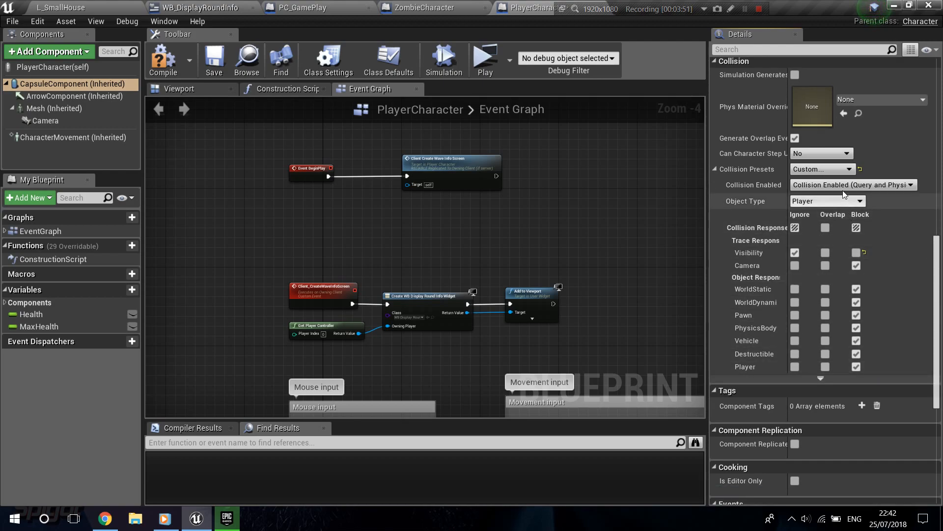
pyautogui.click(159, 64)
pyautogui.click(207, 65)
# In the L_SmallHouse level, make the blocking volume ignore every collision channel except Player, which it blocks, and save the level.
pyautogui.click(83, 8)
pyautogui.moveTo(507, 273); pyautogui.dragTo(500, 298, button='right')
pyautogui.press('s')
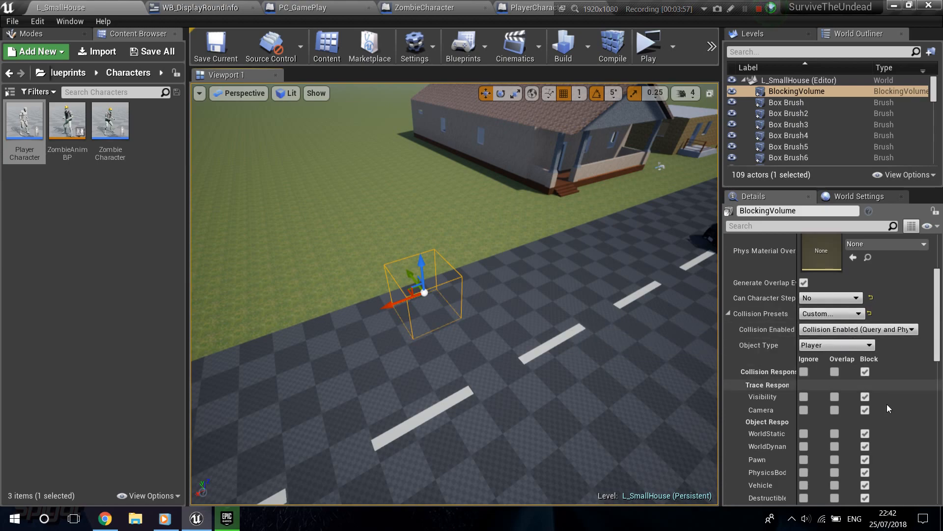
pyautogui.scroll(-3, 862, 394)
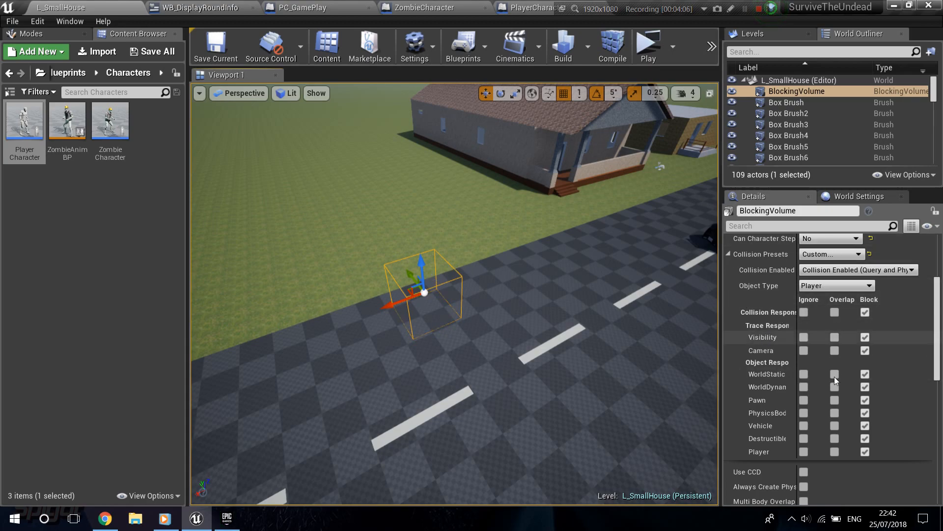
pyautogui.click(805, 312)
pyautogui.click(866, 453)
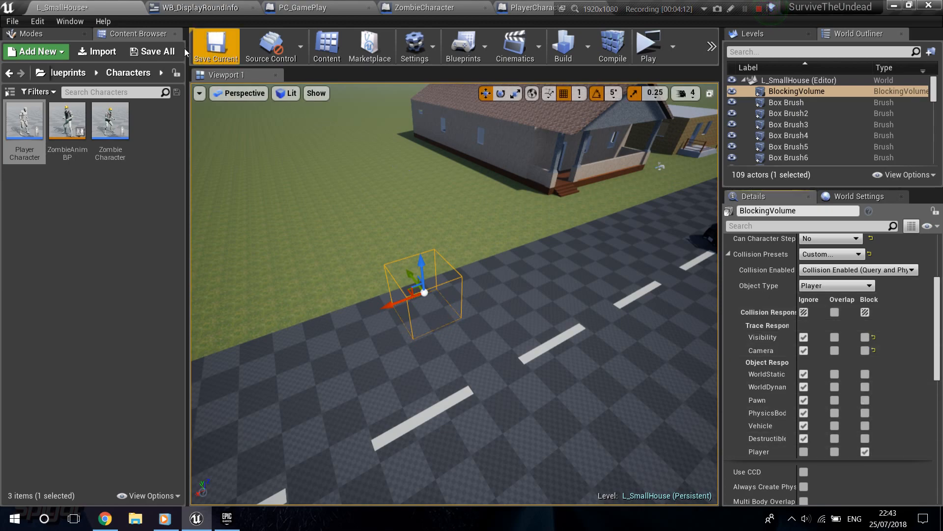
pyautogui.click(226, 60)
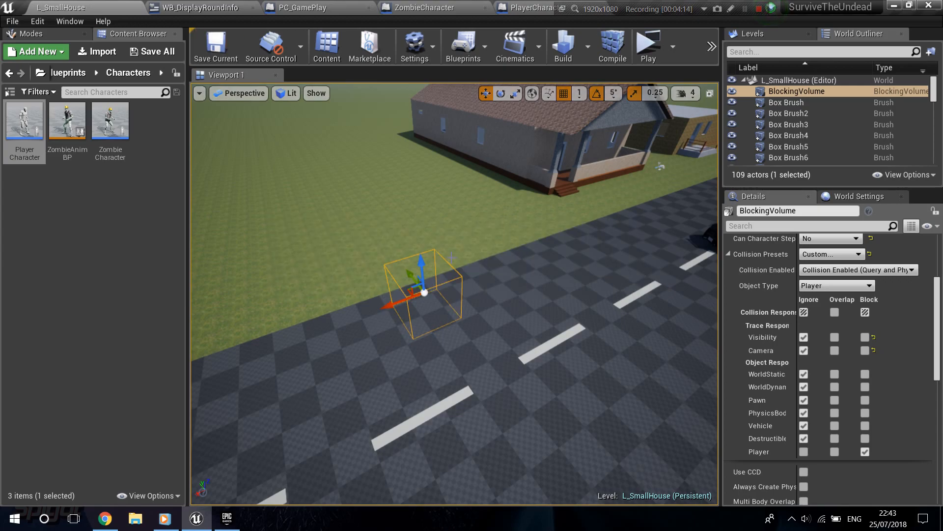
# Scale the blocking volume into a long, thin barrier running across the road and the grass on both sides.
pyautogui.moveTo(388, 299); pyautogui.dragTo(344, 275, button='right')
pyautogui.moveTo(453, 255); pyautogui.dragTo(521, 263, button='right')
pyautogui.press('e')
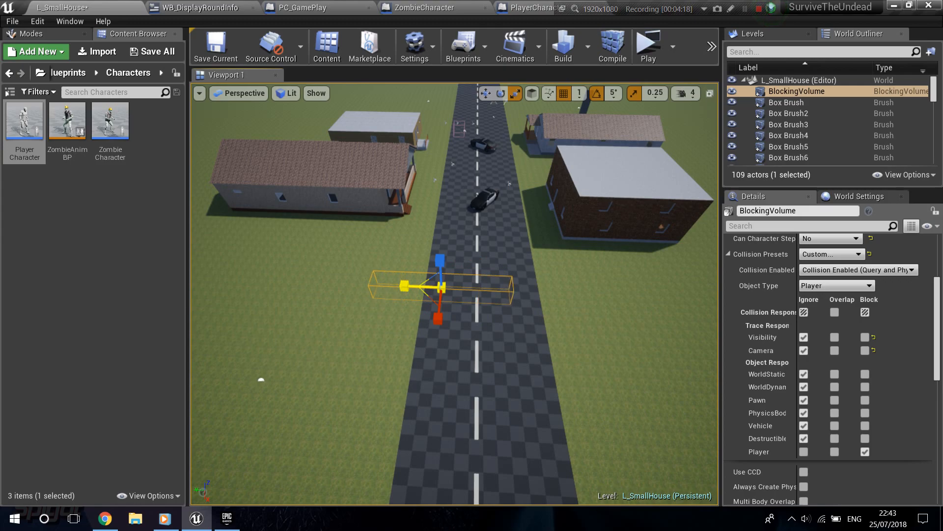
pyautogui.moveTo(440, 296); pyautogui.dragTo(391, 253, button='right')
pyautogui.press('w')
pyautogui.moveTo(380, 259); pyautogui.dragTo(611, 333)
pyautogui.moveTo(611, 333); pyautogui.dragTo(550, 378, button='right')
pyautogui.moveTo(451, 250); pyautogui.dragTo(450, 215, button='right')
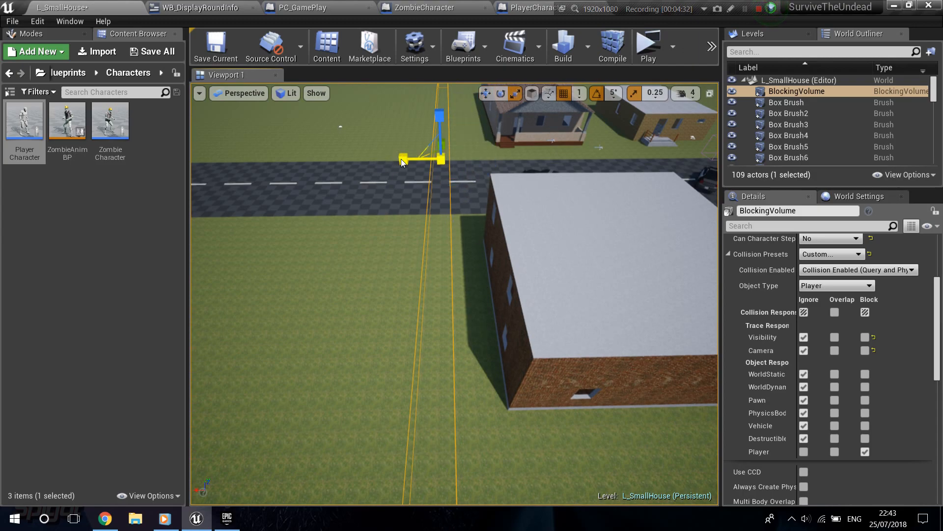
pyautogui.moveTo(403, 158); pyautogui.dragTo(411, 158)
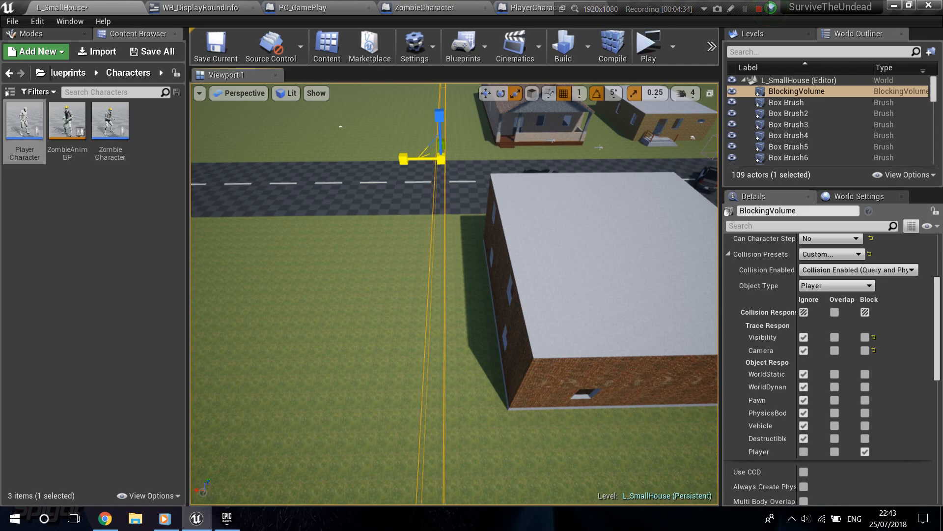
# Move the blocking volume along the road into position beside the flat-roofed brick building.
pyautogui.press('w')
pyautogui.scroll(-10, 518, 212)
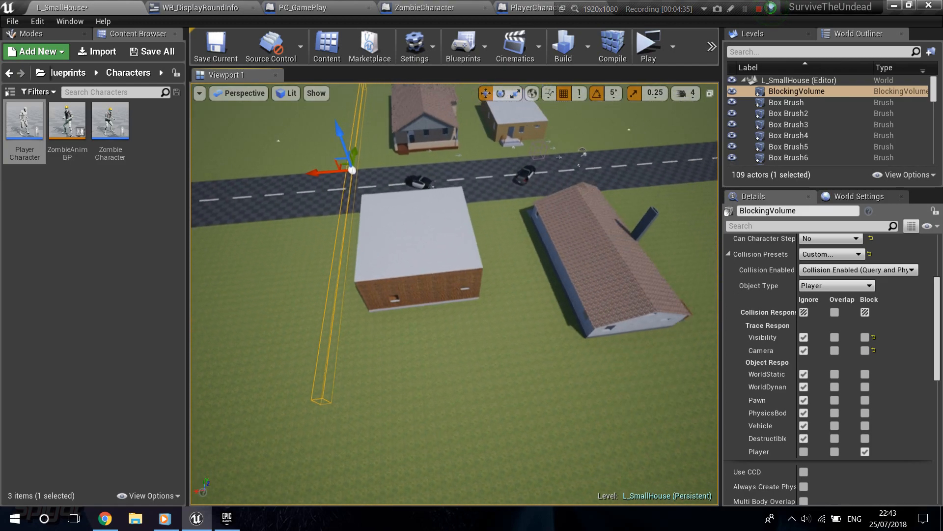
pyautogui.press('e')
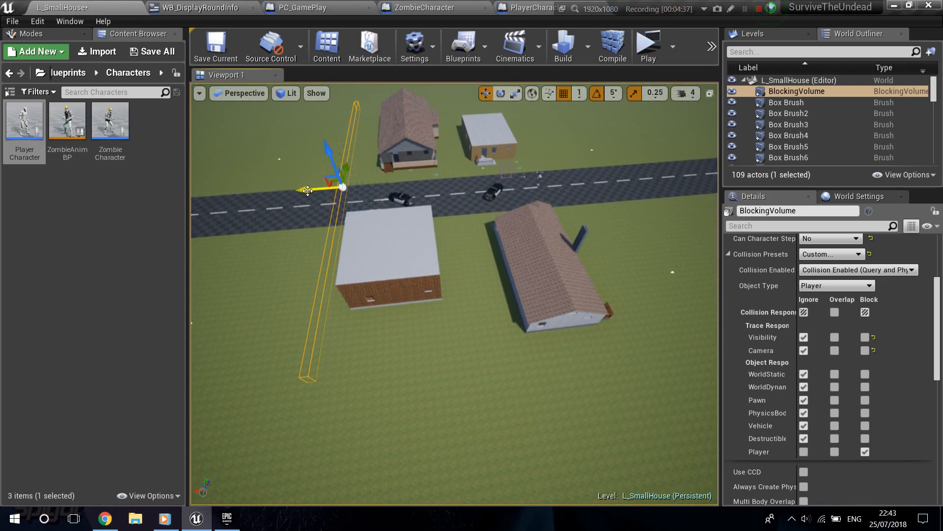
pyautogui.moveTo(305, 191); pyautogui.dragTo(327, 191, button='right')
pyautogui.press('w')
pyautogui.press('w')
pyautogui.moveTo(436, 213); pyautogui.dragTo(410, 186, button='right')
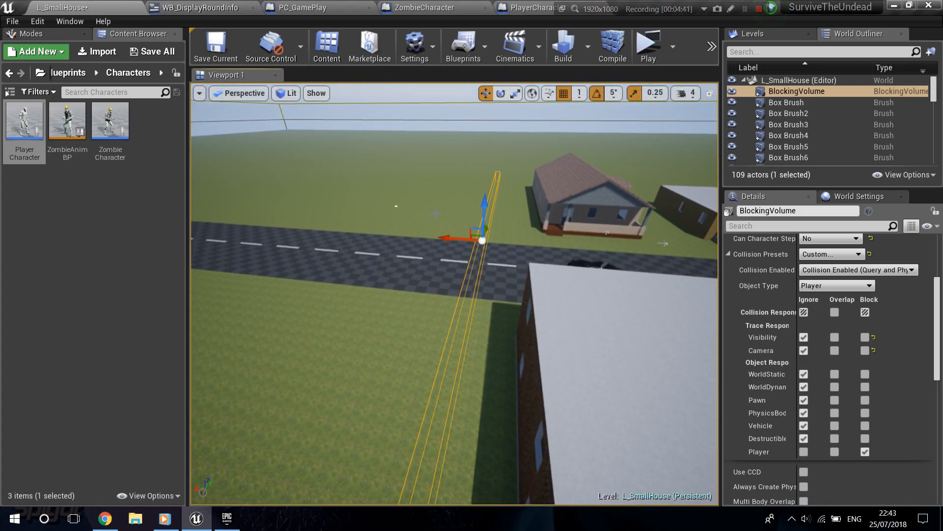
# Duplicate the blocking volume along the road, placing the copy across it beside the long tiled-roof house.
pyautogui.keyDown('alt'); pyautogui.moveTo(446, 238); pyautogui.dragTo(707, 260); pyautogui.keyUp('alt')
pyautogui.moveTo(708, 261); pyautogui.dragTo(727, 253, button='right')
pyautogui.press('d')
pyautogui.moveTo(570, 252); pyautogui.dragTo(570, 281, button='right')
pyautogui.press('s')
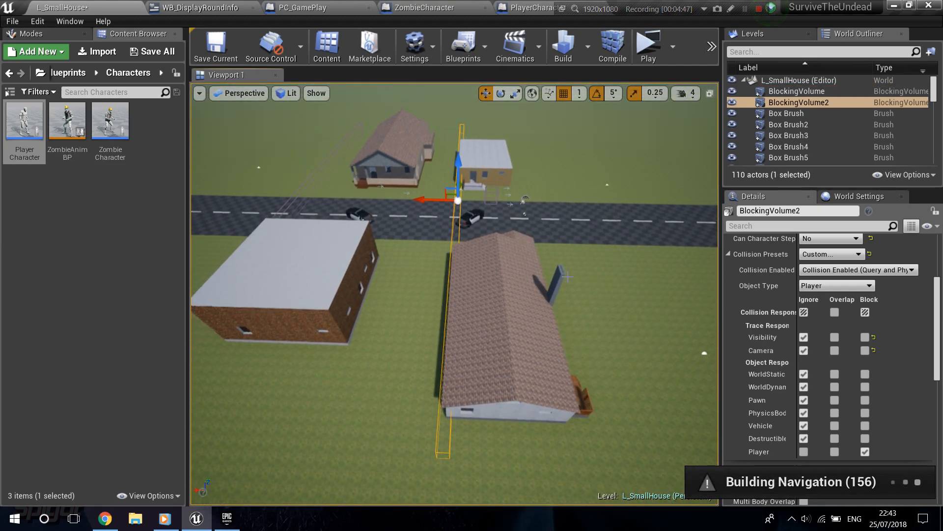
# Duplicate BlockingVolume2 along the road, placing the new copy across it just past the tiled-roof house with the chimney.
pyautogui.keyDown('alt'); pyautogui.moveTo(427, 200); pyautogui.dragTo(542, 202); pyautogui.keyUp('alt')
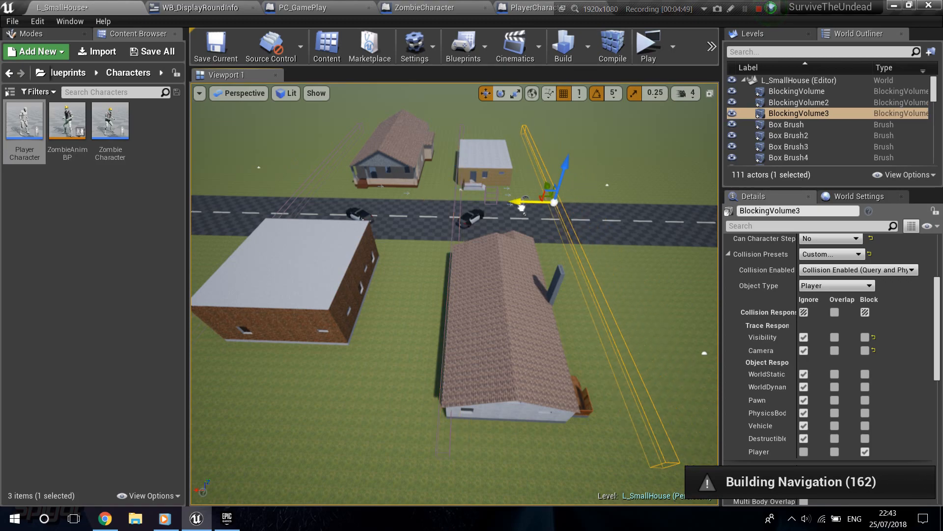
pyautogui.moveTo(509, 210); pyautogui.dragTo(449, 220, button='right')
pyautogui.press('w')
pyautogui.press('d')
pyautogui.press('d')
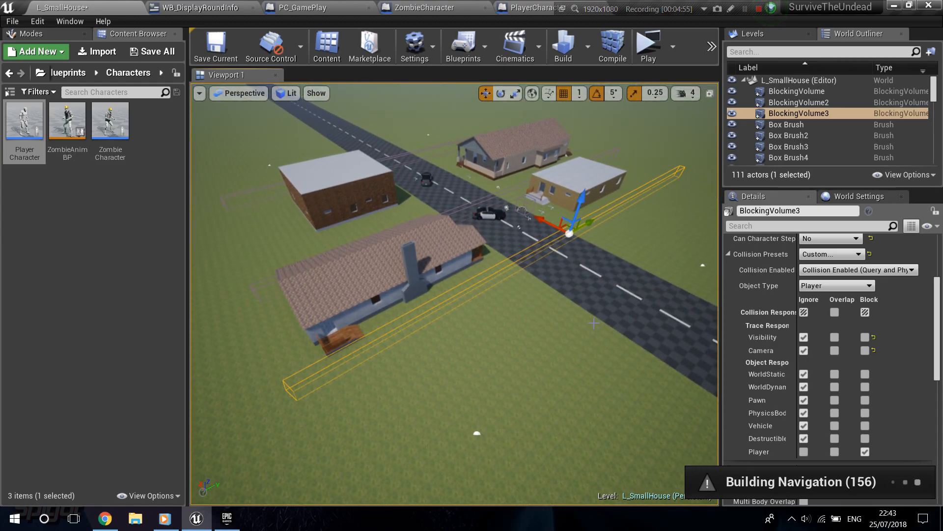
# Show the navigation mesh to check its coverage around the blocking volumes, and hide it again.
pyautogui.press('p')
pyautogui.press('a')
pyautogui.moveTo(593, 311); pyautogui.dragTo(661, 307, button='right')
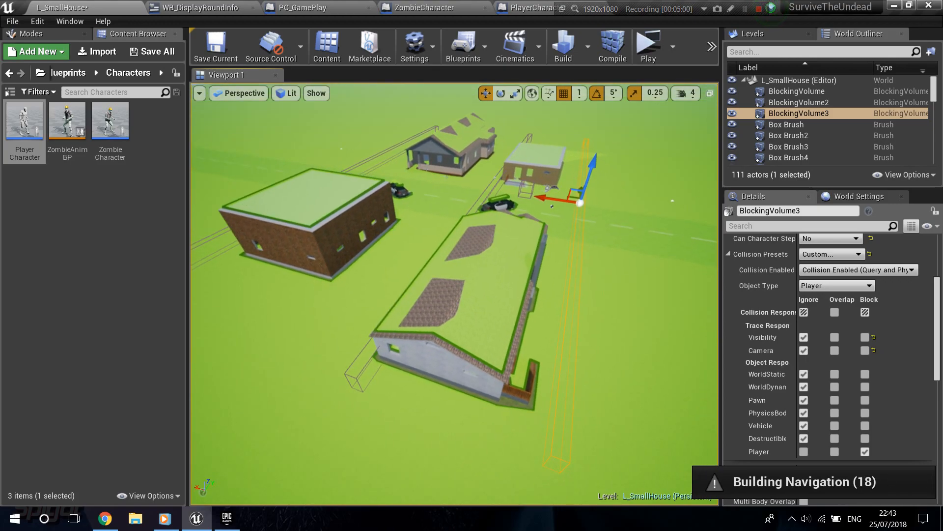
pyautogui.press('p')
pyautogui.moveTo(592, 320)
pyautogui.mouseDown(button='right')
pyautogui.moveTo(569, 312)
pyautogui.moveTo(605, 328)
pyautogui.mouseUp(button='right')
pyautogui.press('a')
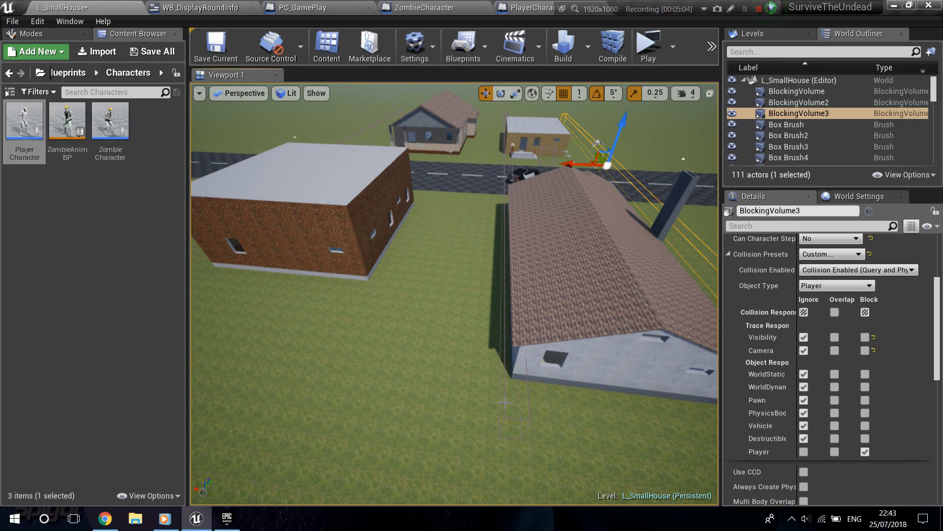
# Select the middle blocking volume beside the tiled-roof house and rotate it to run parallel to the road.
pyautogui.click(504, 402)
pyautogui.press('f')
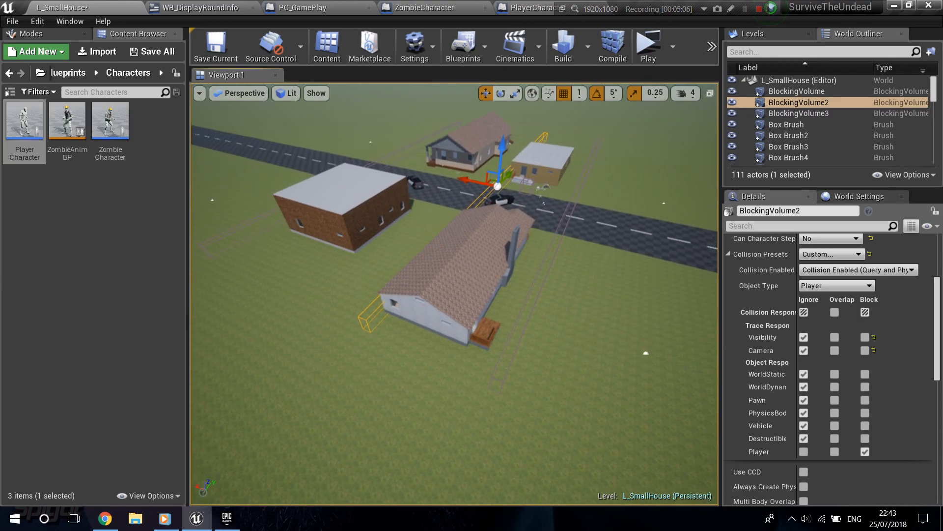
pyautogui.press('d')
pyautogui.moveTo(505, 401); pyautogui.dragTo(481, 411, button='right')
pyautogui.press('w')
pyautogui.press('s')
pyautogui.press('e')
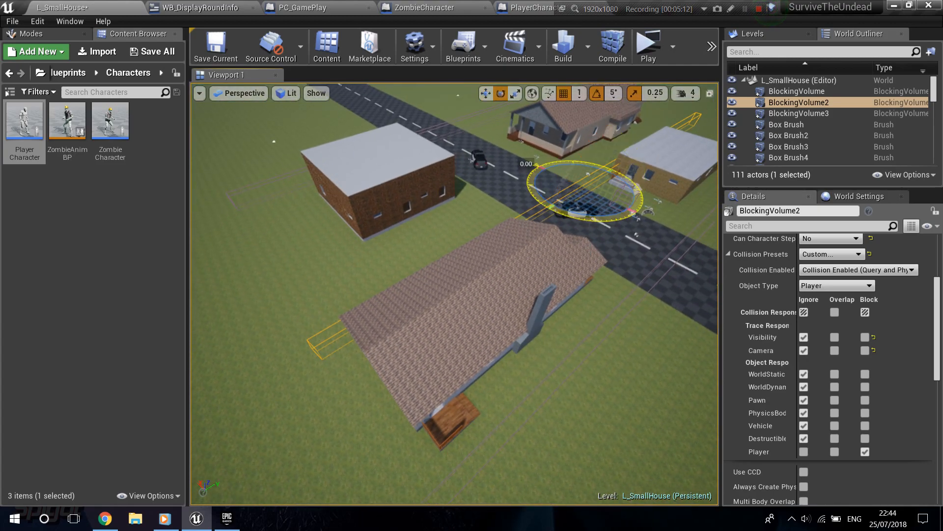
# Move the rotated blocking volume behind the two houses across the road, closing off that side of the play area.
pyautogui.press('d')
pyautogui.moveTo(481, 412); pyautogui.dragTo(417, 261, button='right')
pyautogui.press('w')
pyautogui.press('d')
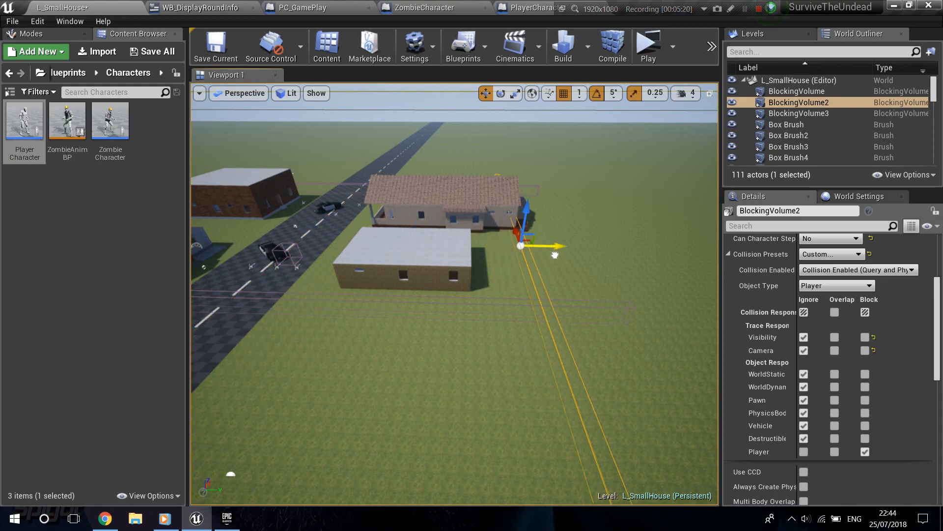
pyautogui.moveTo(589, 261); pyautogui.dragTo(592, 261)
pyautogui.press('s')
pyautogui.moveTo(591, 261); pyautogui.dragTo(650, 280, button='right')
pyautogui.press('a')
# Duplicate the parallel blocking volume to the opposite side of the road, placing the copy behind the chimneyed tiled-roof house.
pyautogui.keyDown('alt'); pyautogui.moveTo(638, 263); pyautogui.dragTo(348, 282); pyautogui.keyUp('alt')
pyautogui.moveTo(383, 318); pyautogui.dragTo(430, 324, button='right')
pyautogui.press('a')
pyautogui.press('w')
pyautogui.press('a')
pyautogui.press('w')
pyautogui.press('d')
pyautogui.press('w')
pyautogui.press('s')
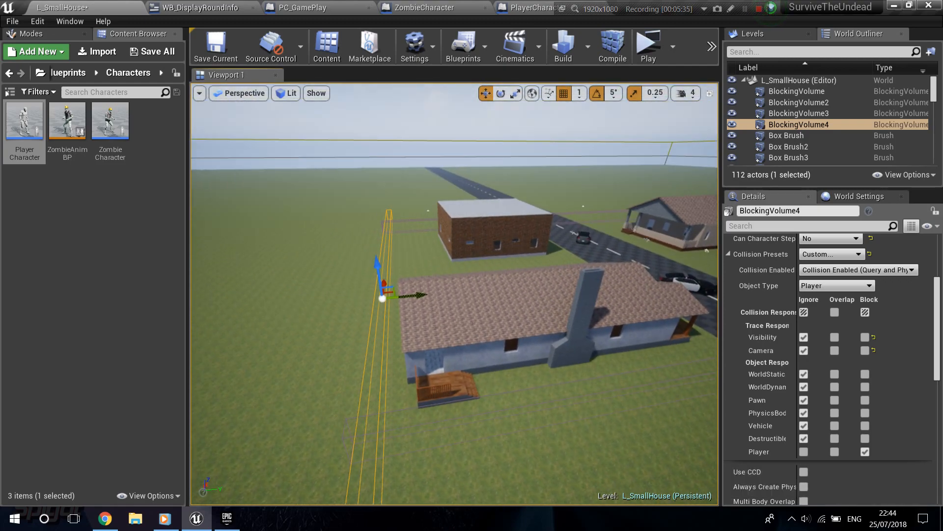
# Examine how the four blocking volumes enclose the houses and the road.
pyautogui.moveTo(517, 345); pyautogui.dragTo(476, 350, button='right')
pyautogui.press('w')
pyautogui.press('Escape')
pyautogui.press('w')
pyautogui.moveTo(557, 338); pyautogui.dragTo(559, 276, button='right')
pyautogui.press('w')
pyautogui.press('s')
pyautogui.press('d')
# Run the level in a preview window, start the match from the lobby and maximize the game window.
pyautogui.click(672, 53)
pyautogui.click(671, 52)
pyautogui.click(648, 44)
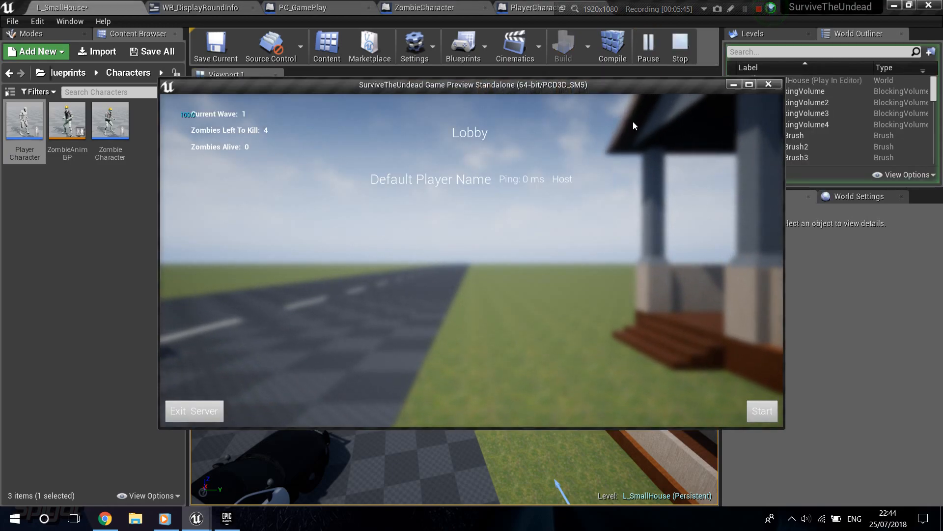
pyautogui.click(763, 413)
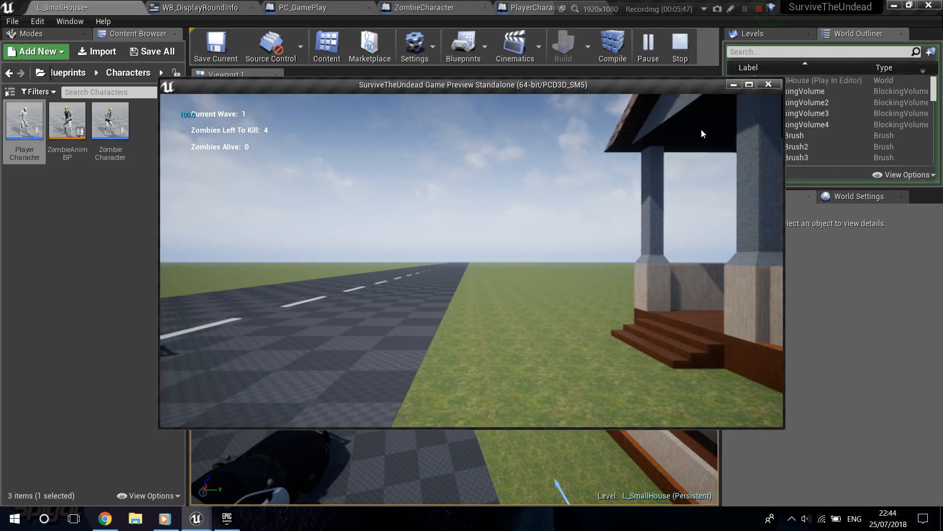
pyautogui.click(750, 85)
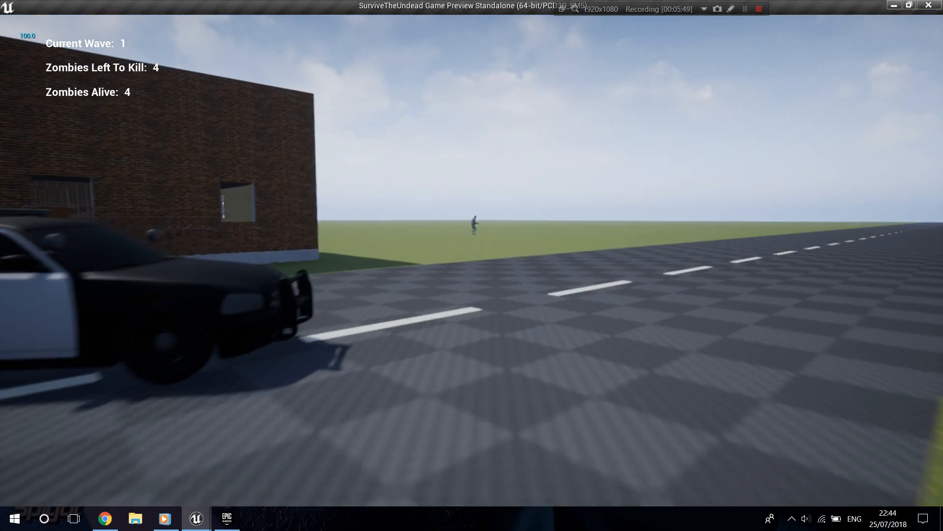
# Walk the player along the road against the barrier beside the brick building while a zombie approaches.
pyautogui.press('a')
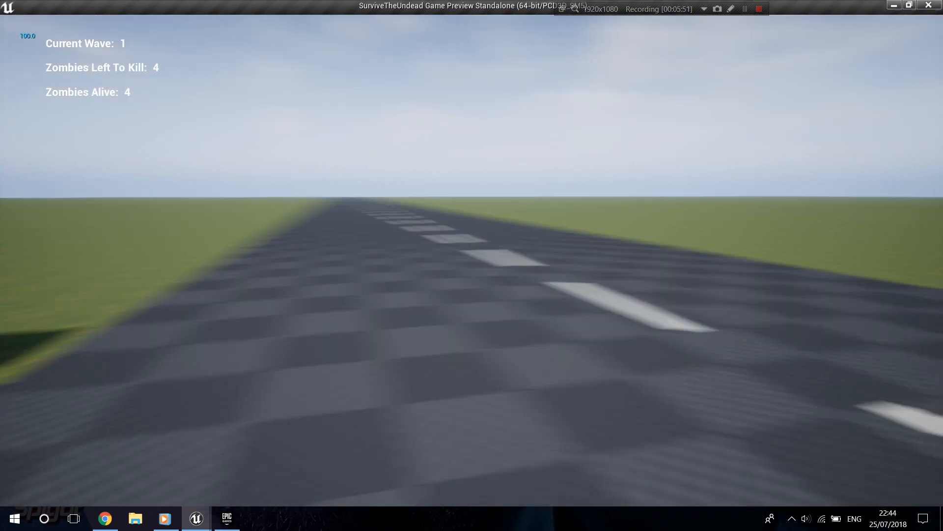
pyautogui.press('w')
pyautogui.press('d')
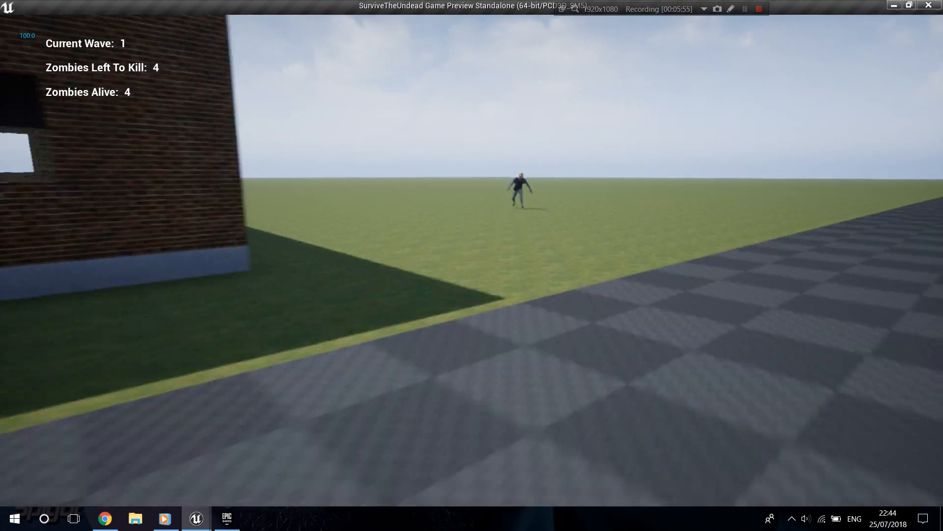
pyautogui.press('s')
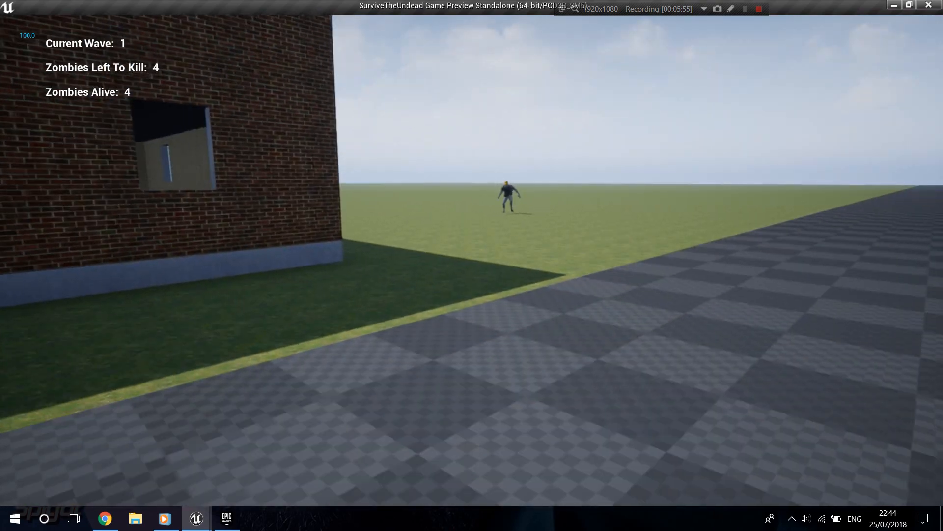
pyautogui.press('a')
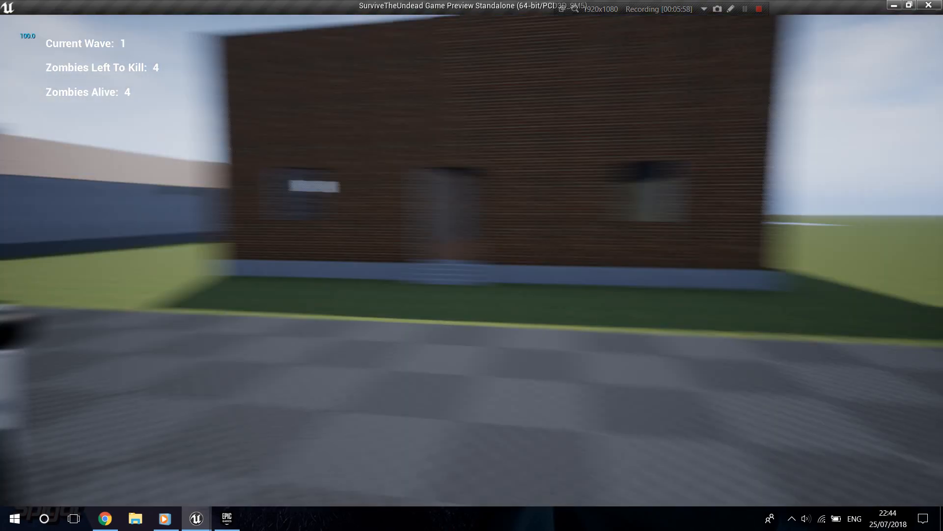
pyautogui.press('w')
pyautogui.press('w')
pyautogui.press('a')
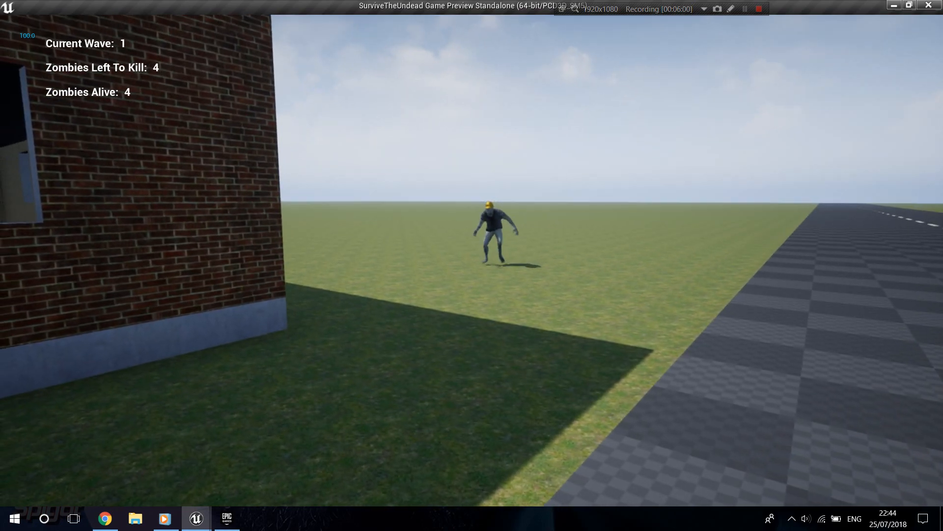
pyautogui.press('d')
pyautogui.press('w')
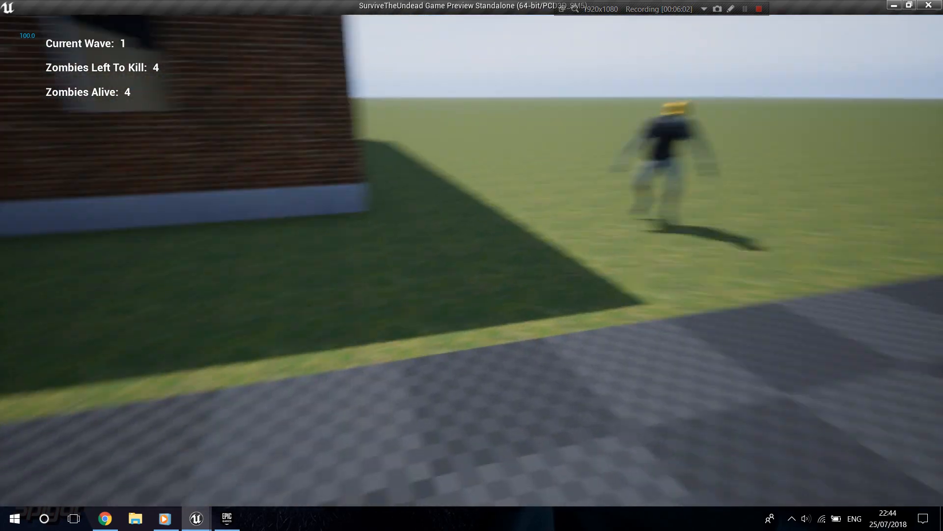
# Shoot the approaching zombie near the corner of the brick building.
pyautogui.press('s')
pyautogui.press('a')
pyautogui.click(471, 260)
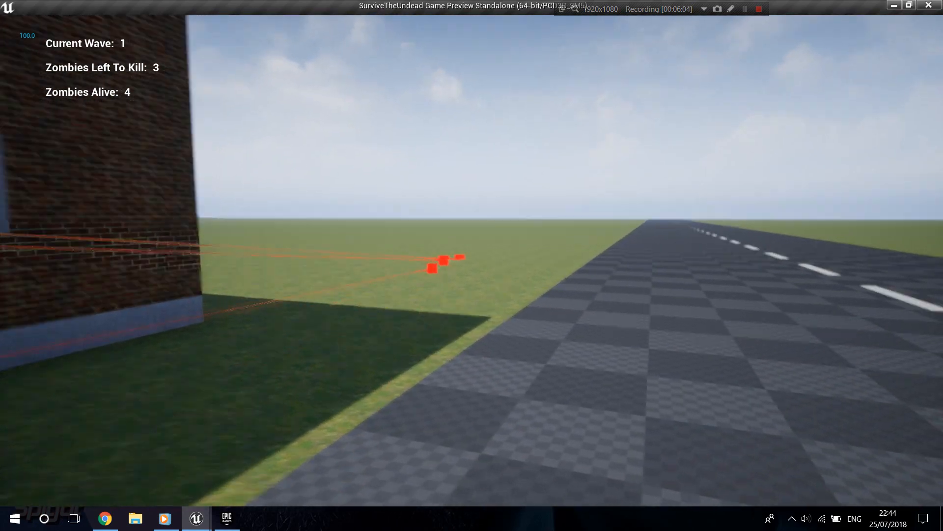
pyautogui.press('d')
pyautogui.press('w')
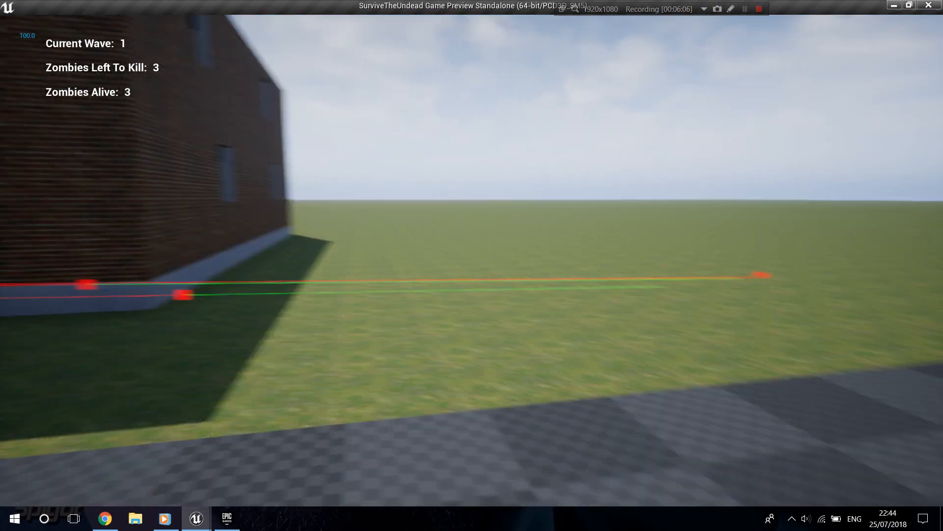
# Test the road barrier by walking and jumping the player against it, and end the preview.
pyautogui.press('w')
pyautogui.press('space')
pyautogui.press('space')
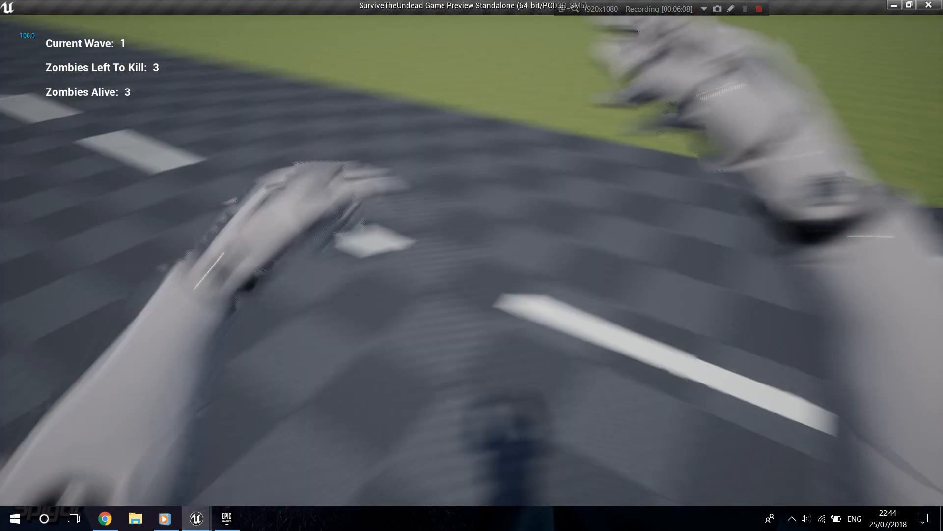
pyautogui.press('w')
pyautogui.press('w')
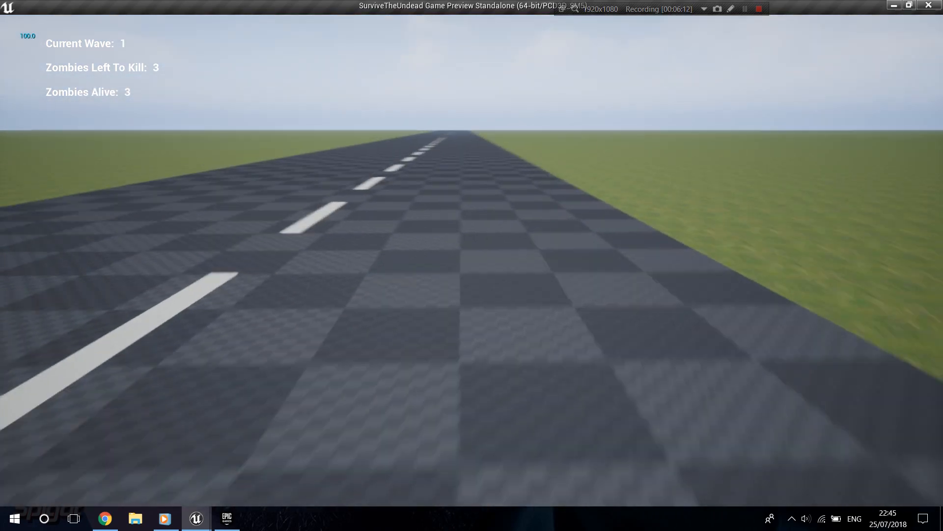
pyautogui.press('w')
pyautogui.press('w')
pyautogui.press('Escape')
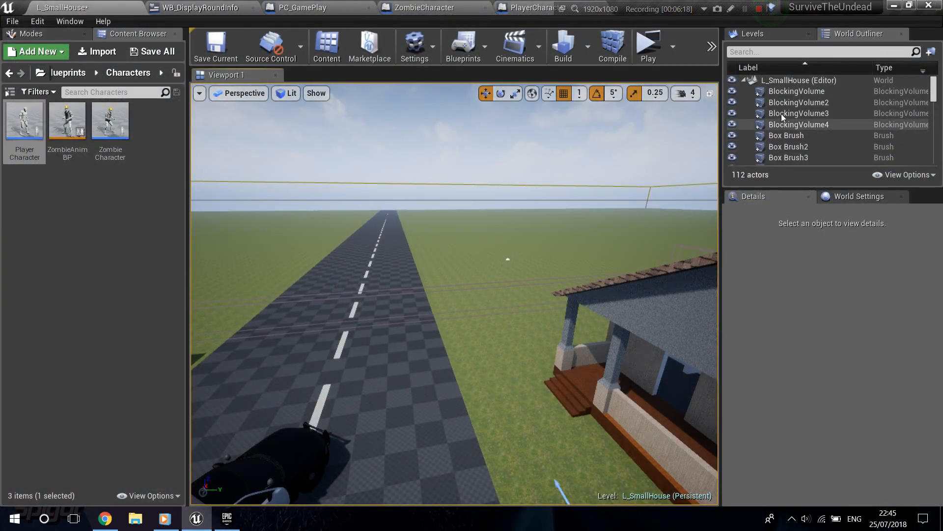
# Select all four blocking volumes and scale them taller along the vertical axis.
pyautogui.click(796, 91)
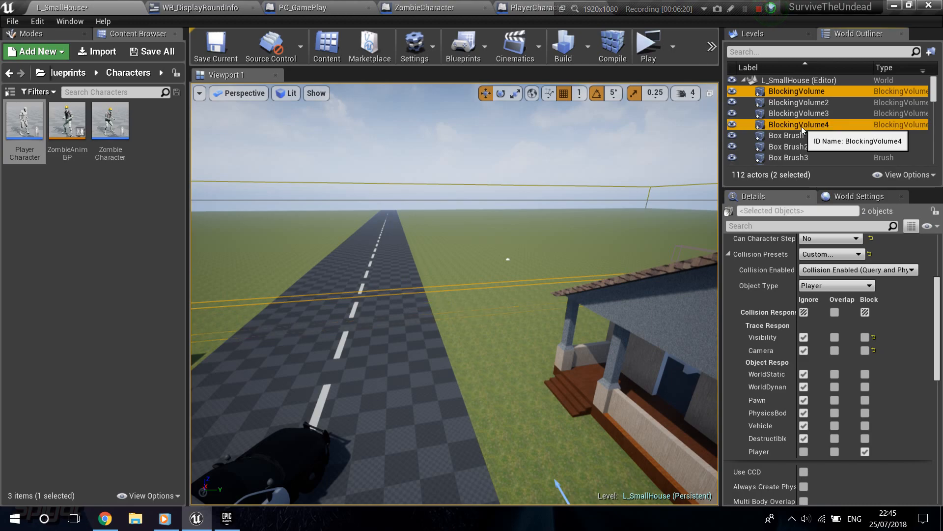
pyautogui.keyDown('ctrl'); pyautogui.click(801, 116); pyautogui.keyUp('ctrl')
pyautogui.keyDown('ctrl'); pyautogui.click(797, 104); pyautogui.keyUp('ctrl')
pyautogui.moveTo(596, 161); pyautogui.dragTo(688, 192, button='right')
pyautogui.press('s')
pyautogui.press('e')
pyautogui.moveTo(556, 234); pyautogui.dragTo(597, 219, button='right')
pyautogui.press('w')
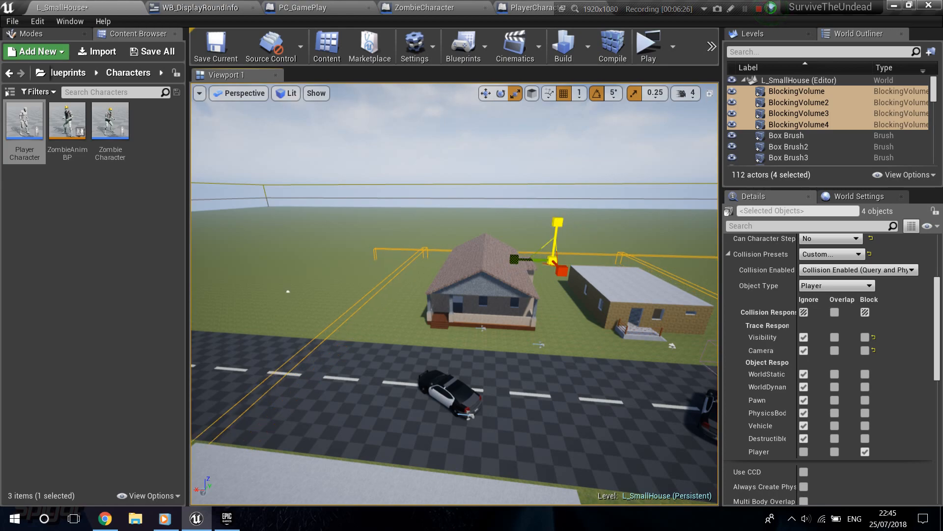
pyautogui.moveTo(556, 218); pyautogui.dragTo(562, 218)
pyautogui.moveTo(562, 218); pyautogui.dragTo(570, 220, button='right')
pyautogui.click(398, 163)
# Open the StarterContent Materials folder and select the M_Brick_Clay_Old material for a boundary wall.
pyautogui.moveTo(398, 162); pyautogui.dragTo(235, 163, button='right')
pyautogui.press('w')
pyautogui.press('s')
pyautogui.moveTo(417, 204); pyautogui.dragTo(476, 207, button='right')
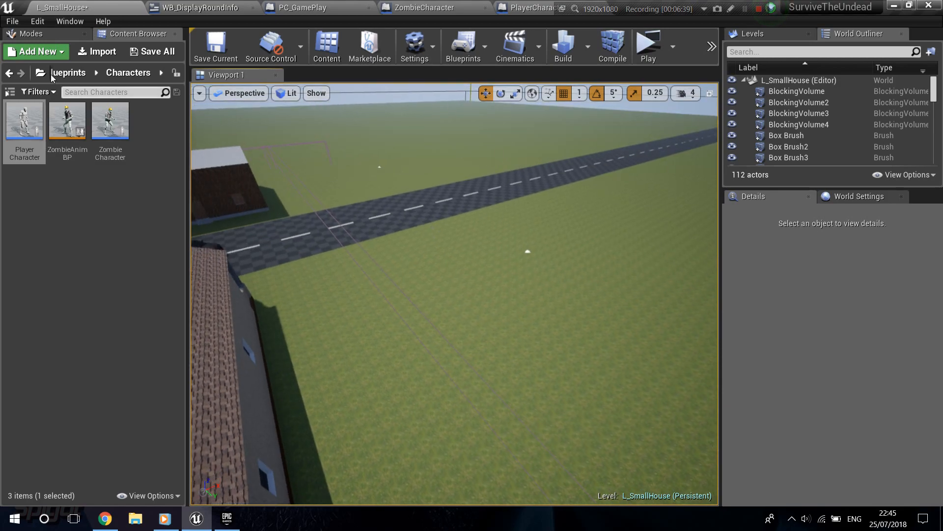
pyautogui.click(49, 35)
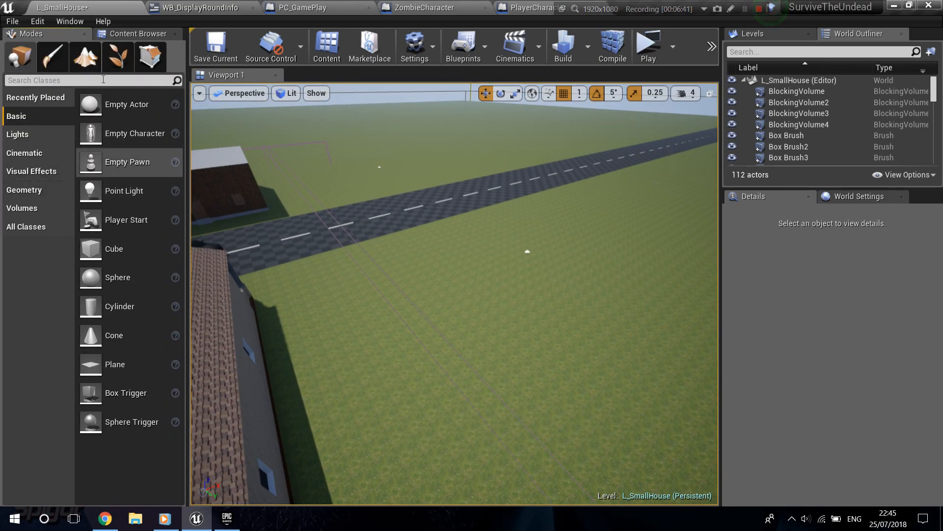
pyautogui.click(126, 34)
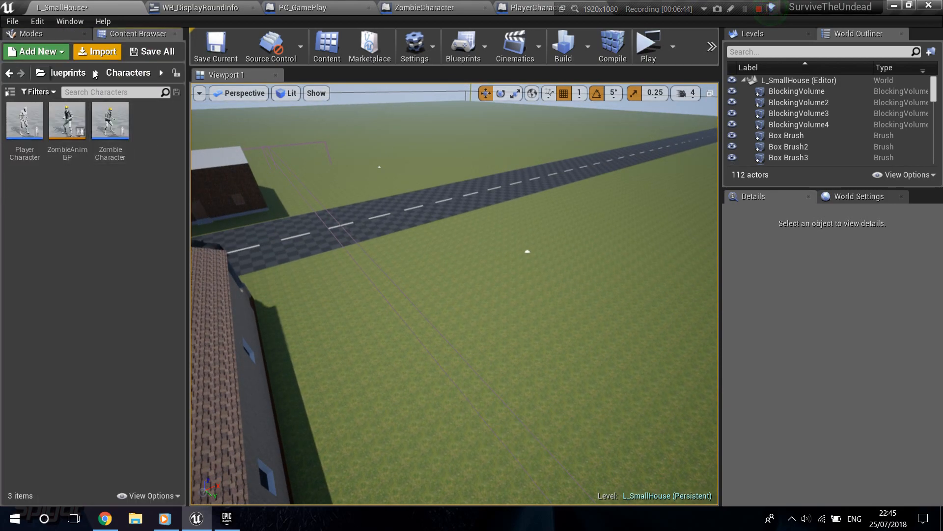
pyautogui.click(71, 74)
pyautogui.click(66, 74)
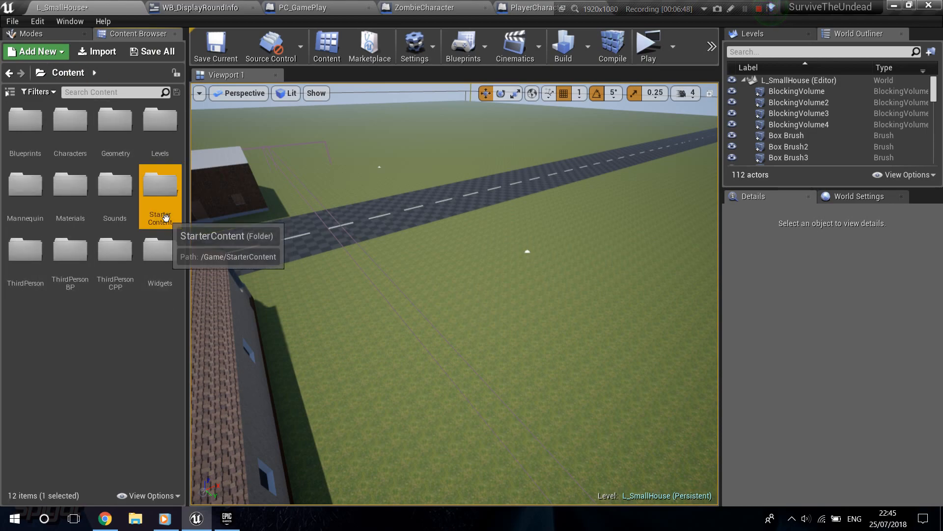
pyautogui.doubleClick(161, 190)
pyautogui.doubleClick(85, 200)
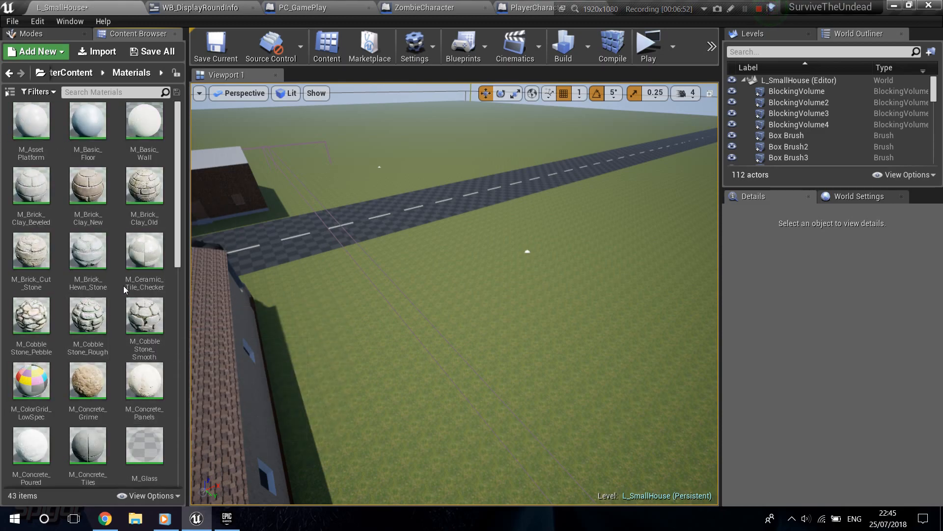
pyautogui.moveTo(144, 185); pyautogui.dragTo(335, 197)
pyautogui.moveTo(334, 196); pyautogui.dragTo(354, 184, button='right')
pyautogui.click(141, 197)
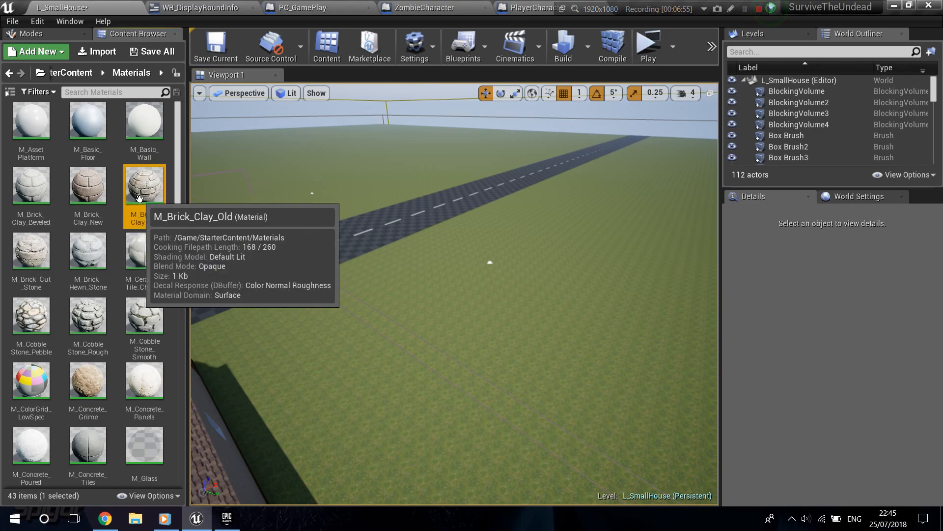
# Add a box geometry brush on the grass beside the tiled-roof house, and check the M_Brick_Clay_Old material.
pyautogui.click(67, 36)
pyautogui.click(24, 190)
pyautogui.moveTo(318, 237); pyautogui.dragTo(360, 276, button='right')
pyautogui.moveTo(104, 104); pyautogui.dragTo(448, 316)
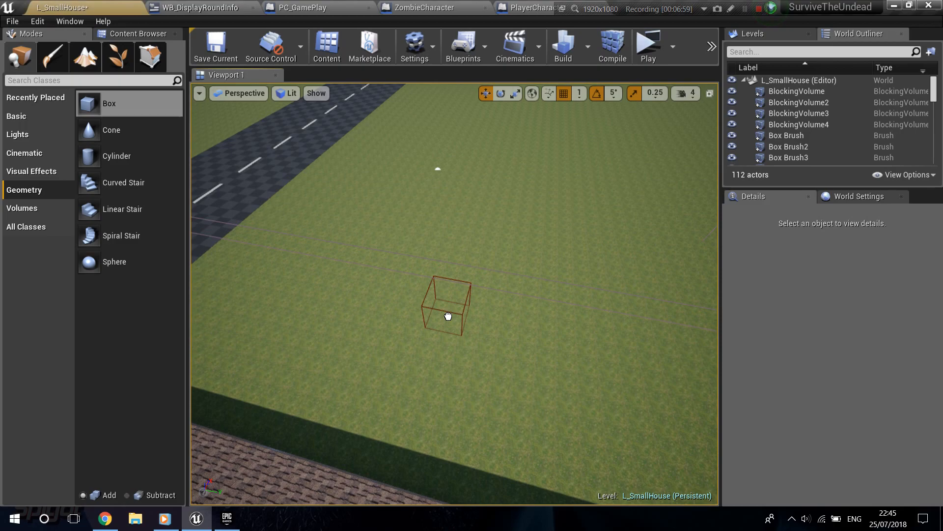
pyautogui.moveTo(497, 355)
pyautogui.mouseDown(button='right')
pyautogui.moveTo(476, 388)
pyautogui.moveTo(459, 343)
pyautogui.moveTo(464, 349)
pyautogui.moveTo(466, 339)
pyautogui.mouseUp(button='right')
pyautogui.press('w')
pyautogui.press('w')
pyautogui.press('s')
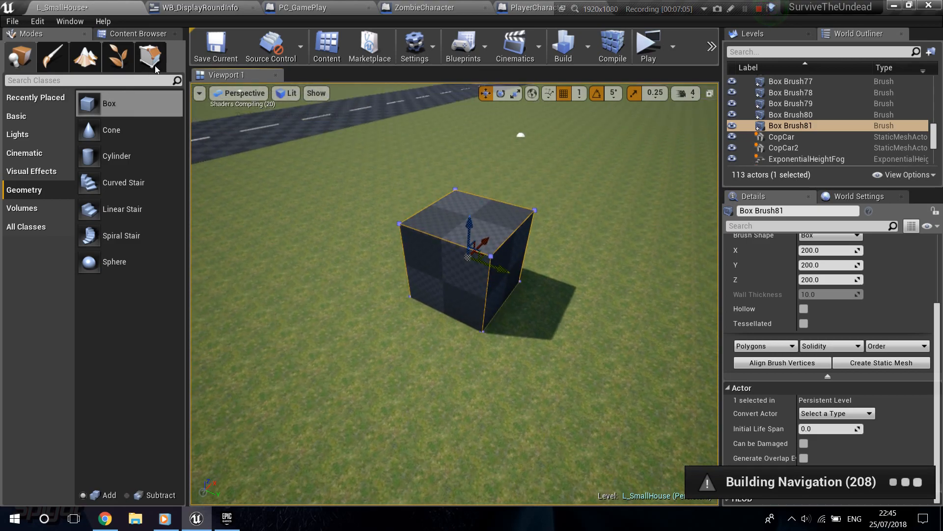
pyautogui.click(127, 32)
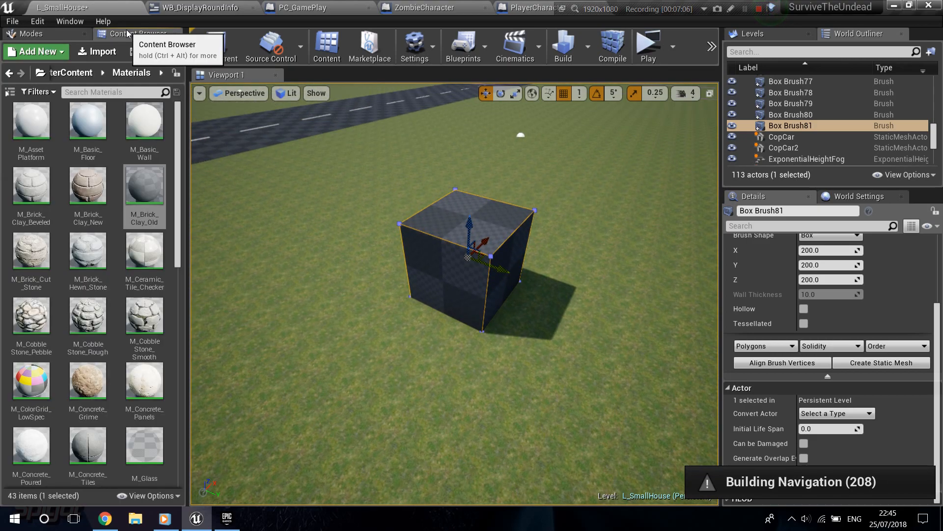
pyautogui.click(129, 193)
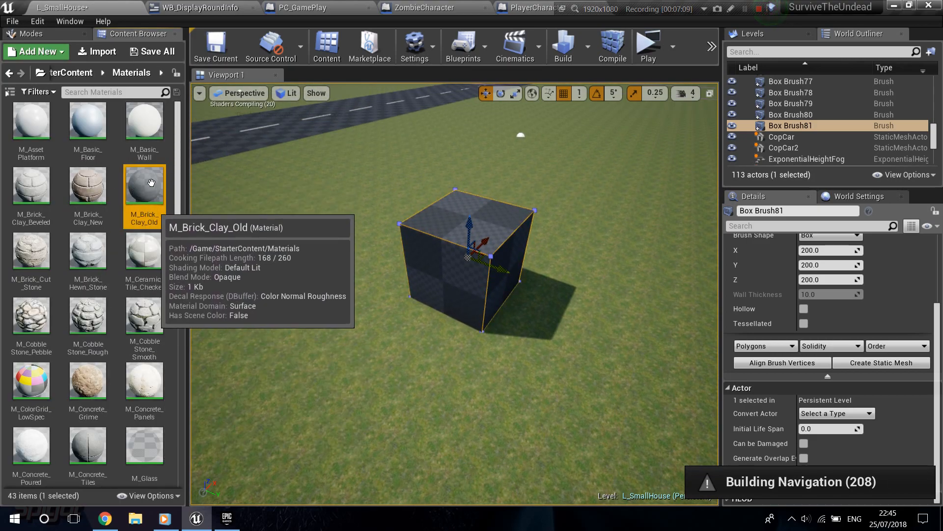
# Check the M_Brick_Clay_Old material on the box up close, and return to the geometry brushes.
pyautogui.press('a')
pyautogui.moveTo(287, 277); pyautogui.dragTo(287, 295, button='right')
pyautogui.press('w')
pyautogui.press('w')
pyautogui.press('s')
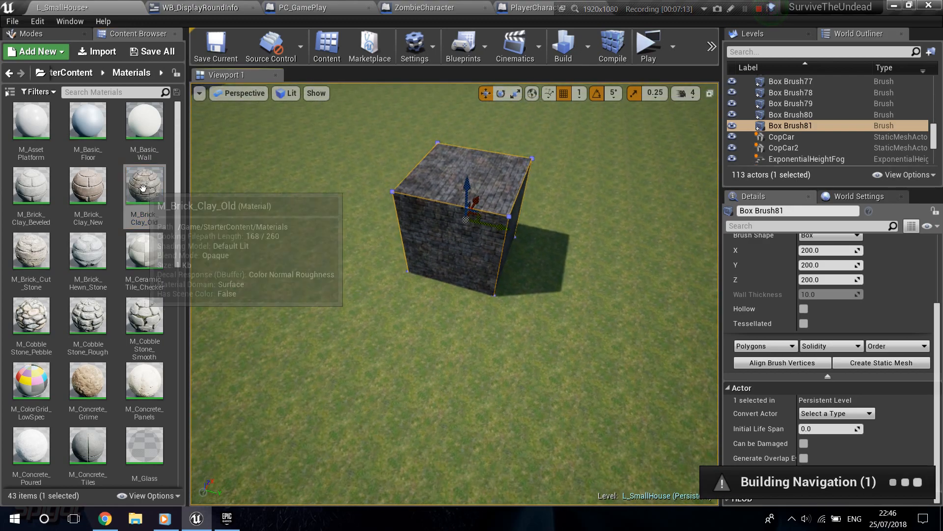
pyautogui.click(144, 187)
pyautogui.click(55, 34)
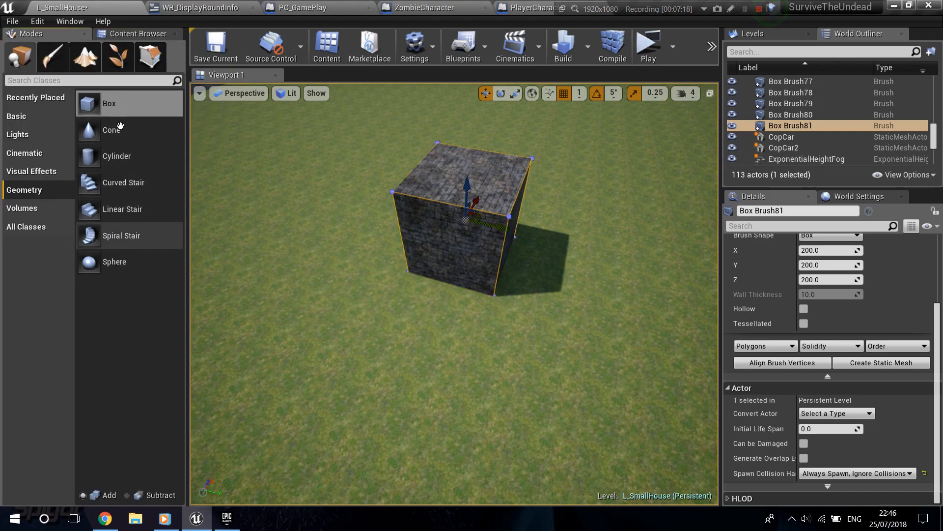
# Examine the brick box from several sides and its placement on the grass relative to the house and road.
pyautogui.moveTo(305, 236); pyautogui.dragTo(195, 281, button='right')
pyautogui.press('d')
pyautogui.press('w')
pyautogui.press('s')
pyautogui.press('w')
pyautogui.press('a')
pyautogui.press('d')
pyautogui.press('w')
pyautogui.moveTo(371, 290); pyautogui.dragTo(307, 291, button='right')
pyautogui.press('s')
pyautogui.press('w')
pyautogui.press('s')
pyautogui.press('w')
pyautogui.press('s')
pyautogui.press('a')
pyautogui.press('w')
pyautogui.press('s')
pyautogui.press('d')
pyautogui.press('e')
pyautogui.moveTo(551, 356); pyautogui.dragTo(506, 377, button='right')
pyautogui.press('d')
pyautogui.press('w')
pyautogui.press('d')
pyautogui.moveTo(549, 320); pyautogui.dragTo(533, 324, button='right')
pyautogui.press('w')
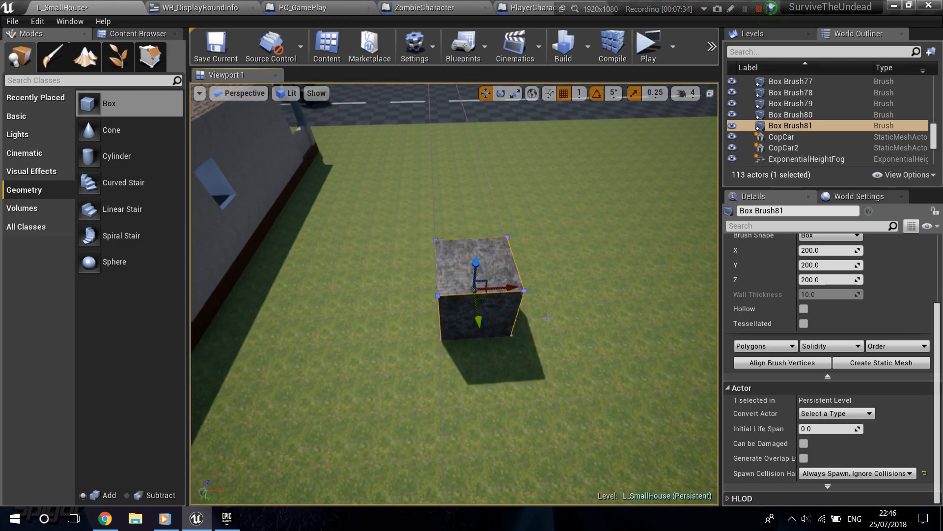
# Turn the brick box into a thin wall by setting its X size to 20 and its Y size to 2000.
pyautogui.scroll(3, 673, 319)
pyautogui.scroll(3, 834, 346)
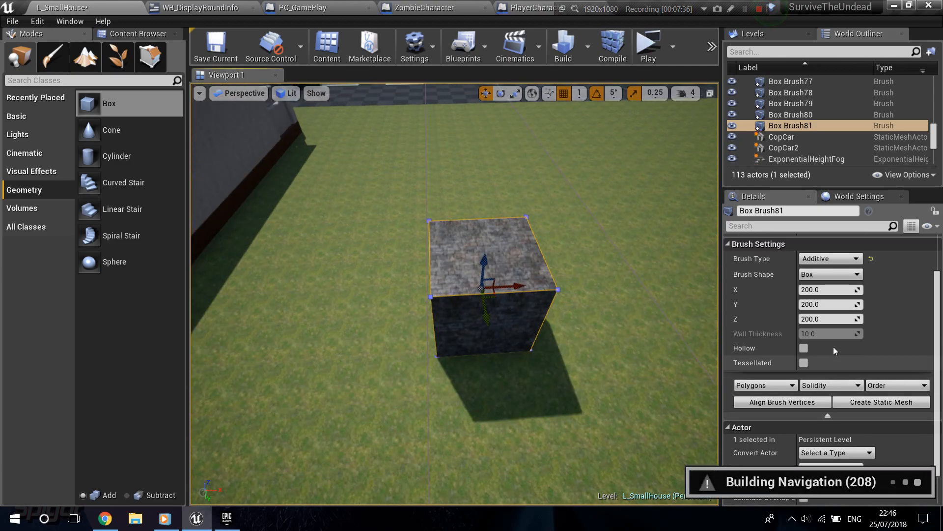
pyautogui.click(827, 310)
pyautogui.write('20')
pyautogui.press('Return')
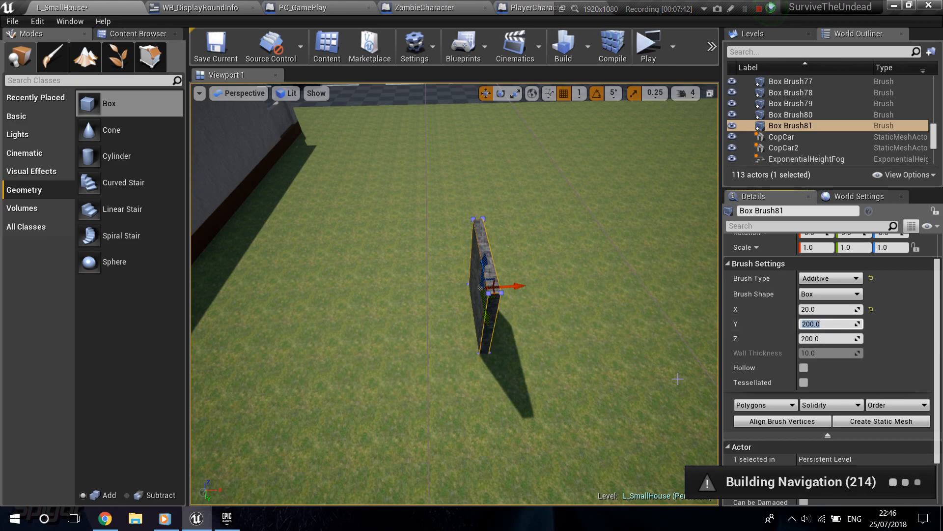
pyautogui.write('2000')
pyautogui.press('Return')
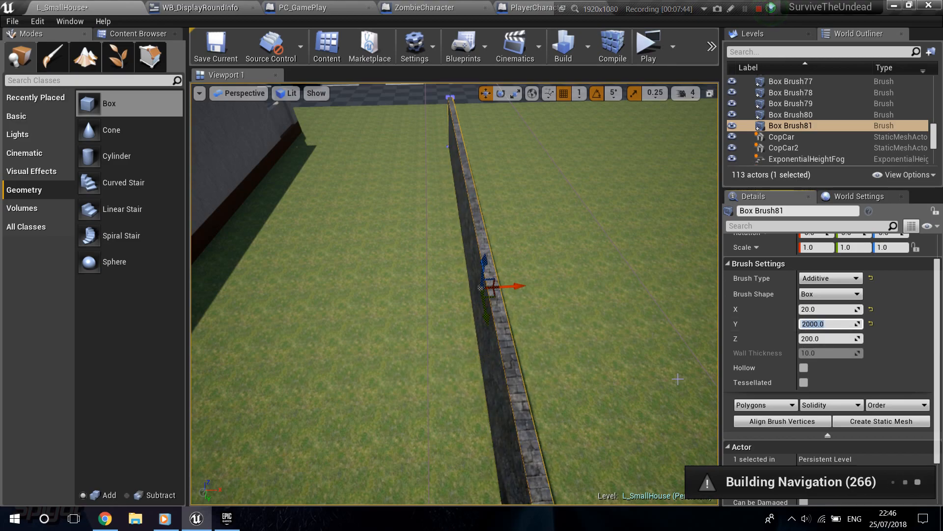
# Set the wall's Y size to 10000 and check how far it reaches across the road.
pyautogui.moveTo(521, 279); pyautogui.dragTo(299, 295, button='right')
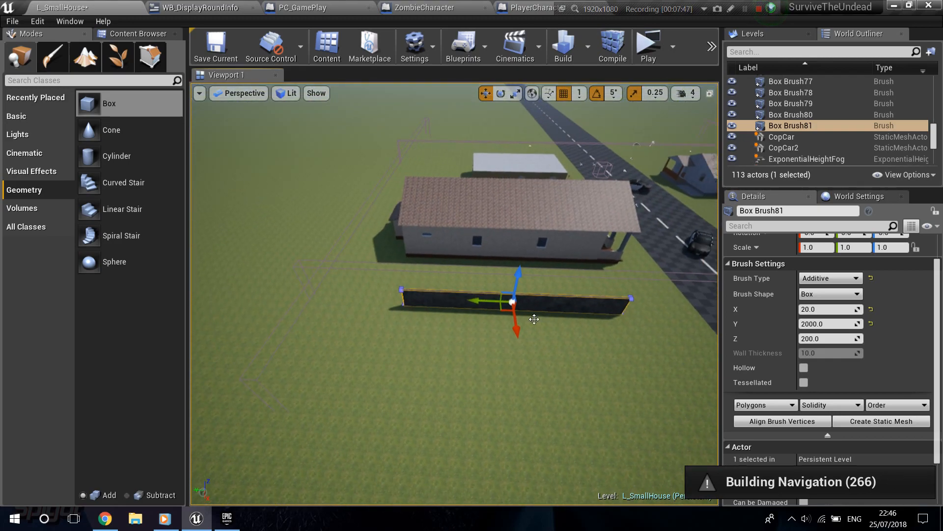
pyautogui.click(821, 319)
pyautogui.write('1')
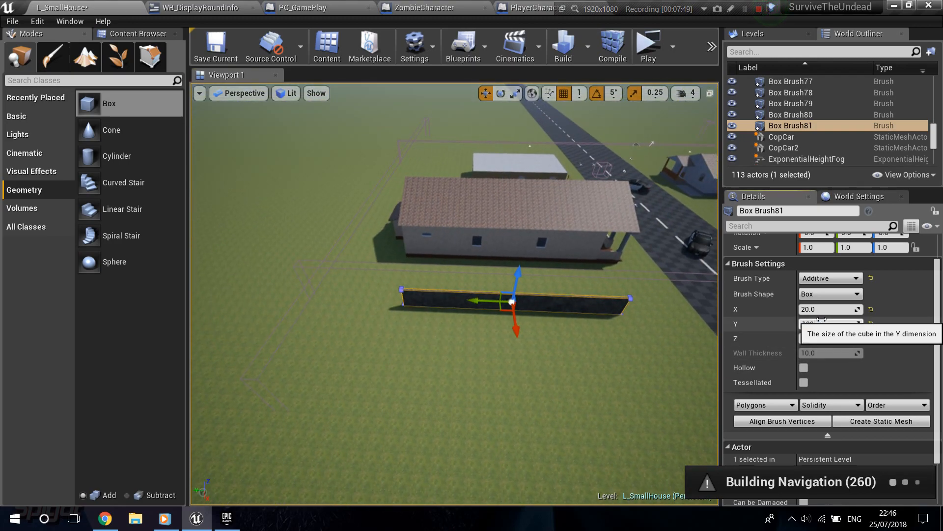
pyautogui.press('Return')
pyautogui.moveTo(638, 314); pyautogui.dragTo(670, 322, button='right')
pyautogui.moveTo(442, 308); pyautogui.dragTo(405, 310, button='right')
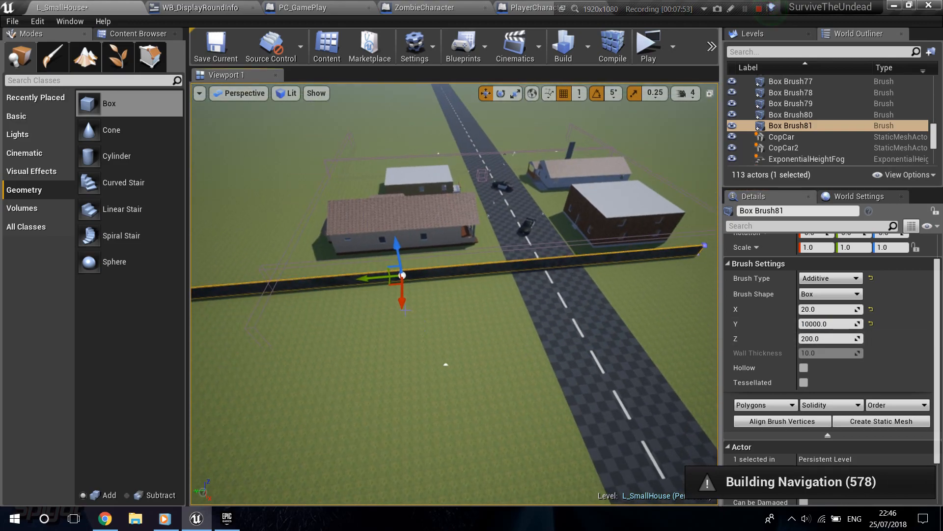
# Move the wall farther out from the houses and set its Y size to 5000.
pyautogui.moveTo(401, 300); pyautogui.dragTo(401, 310)
pyautogui.click(819, 324)
pyautogui.write('5')
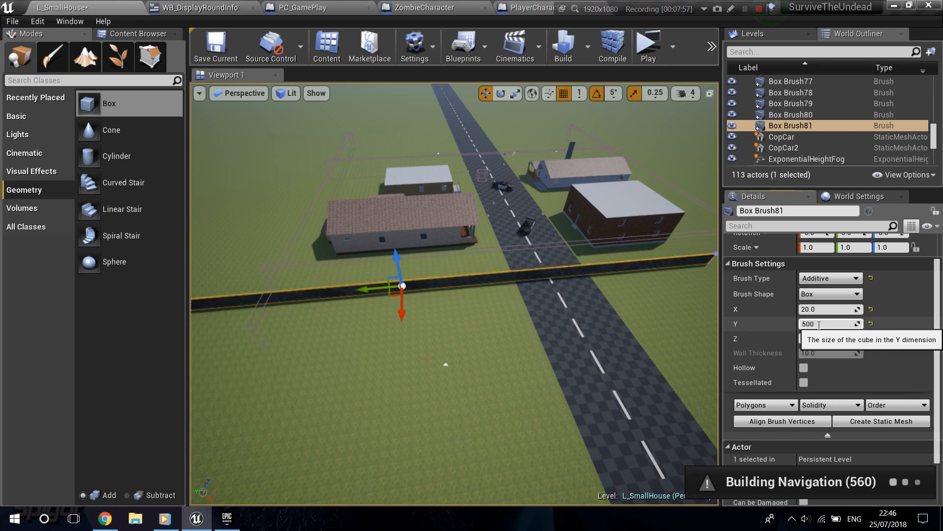
pyautogui.moveTo(457, 314); pyautogui.dragTo(410, 320, button='right')
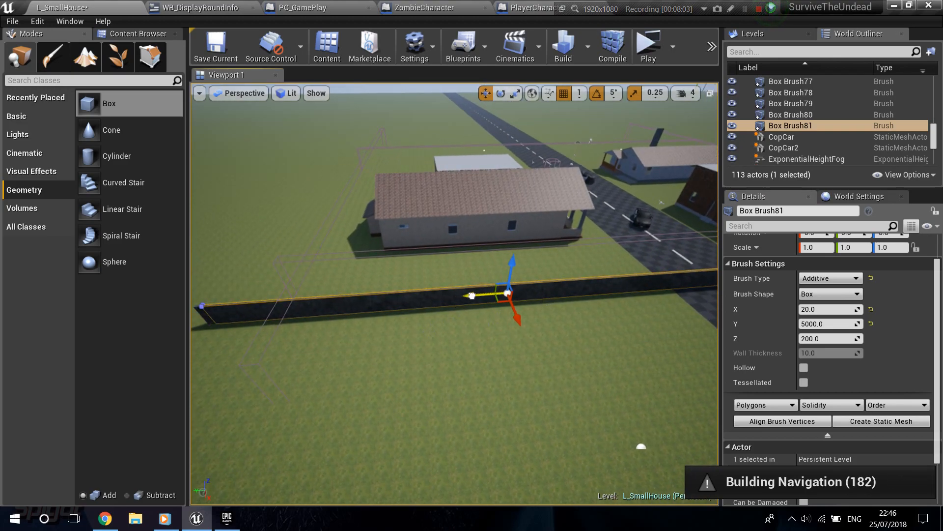
# Set the wall's Z size to 300, undo a trial lift, and adjust the wall's X position outside the tiled-roof house.
pyautogui.click(822, 338)
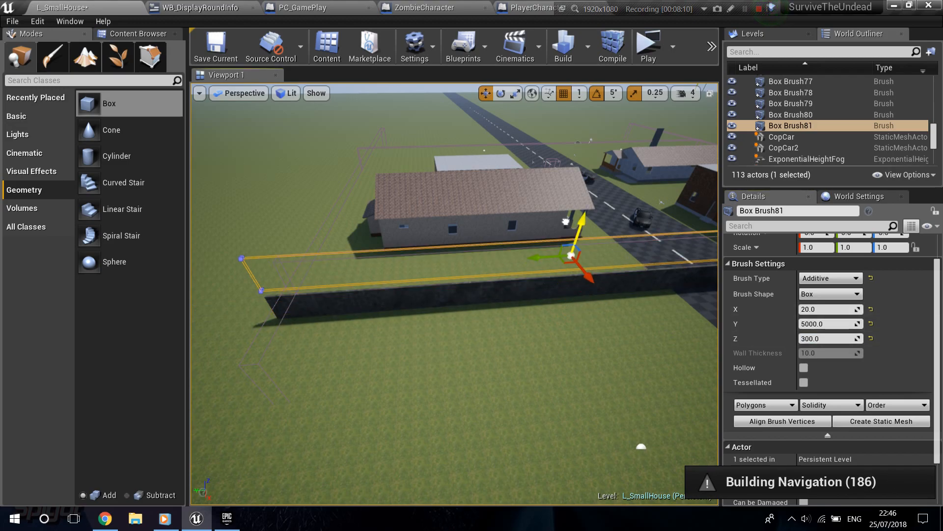
pyautogui.moveTo(566, 221); pyautogui.dragTo(565, 221)
pyautogui.hotkey('ctrl', 'z')
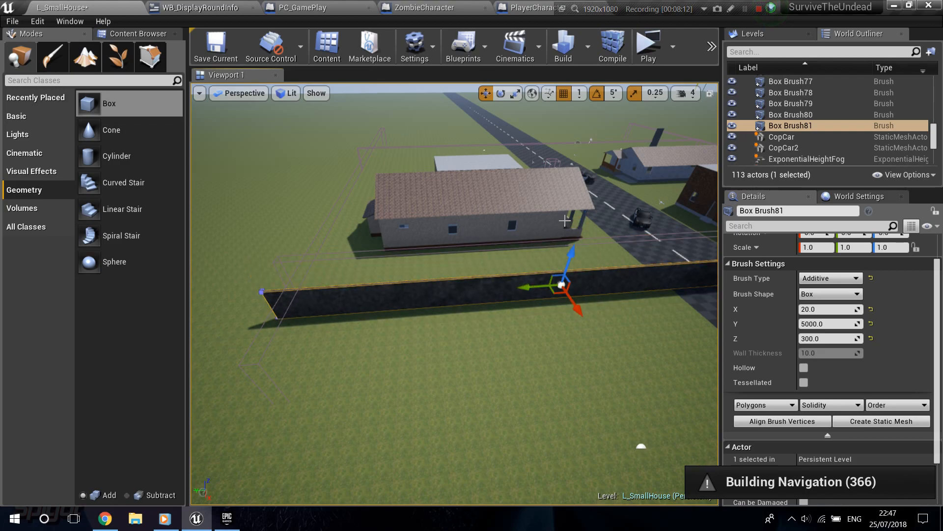
pyautogui.moveTo(454, 356); pyautogui.dragTo(495, 304, button='right')
pyautogui.press('a')
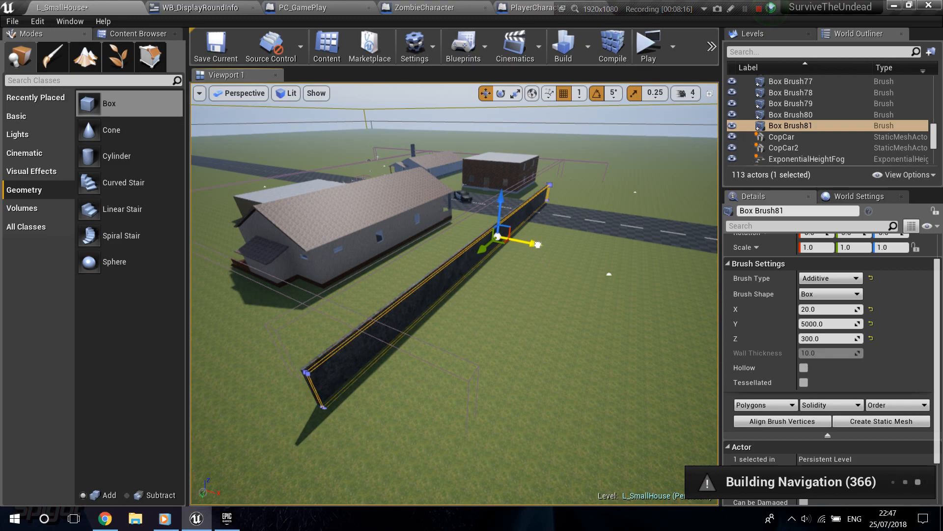
pyautogui.moveTo(542, 245); pyautogui.dragTo(542, 245)
# Duplicate the wall along its length to the other side of the road and set the copy's Y size to 1000.
pyautogui.moveTo(543, 244); pyautogui.dragTo(504, 290, button='right')
pyautogui.press('w')
pyautogui.press('s')
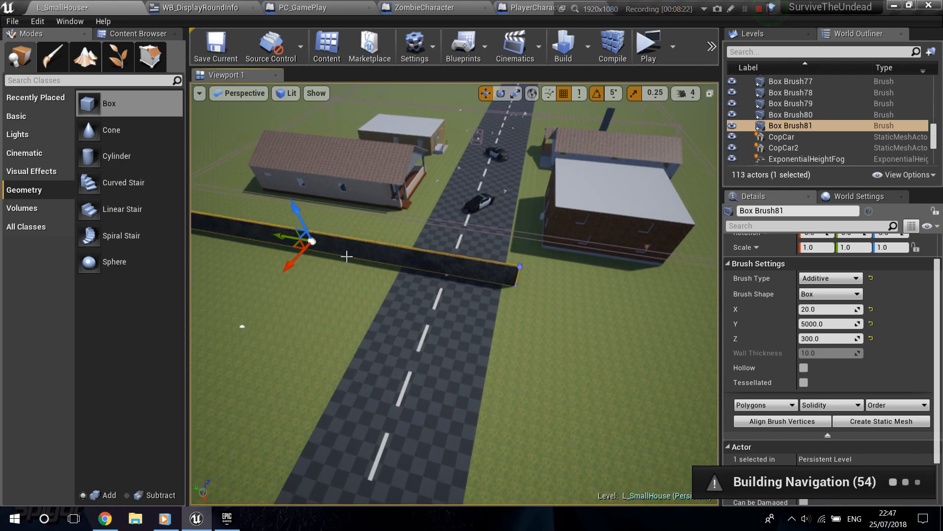
pyautogui.keyDown('alt'); pyautogui.moveTo(279, 235); pyautogui.dragTo(608, 320); pyautogui.keyUp('alt')
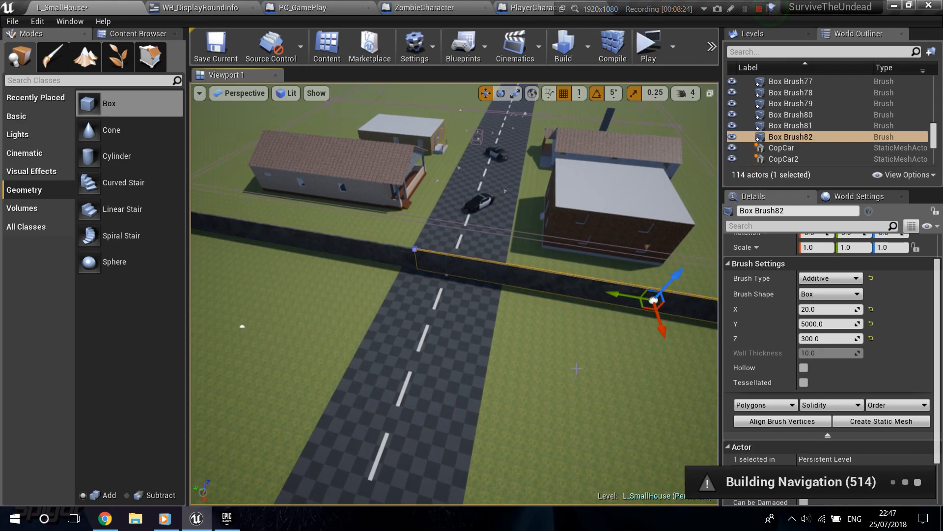
pyautogui.moveTo(607, 321); pyautogui.dragTo(648, 317, button='right')
pyautogui.click(840, 324)
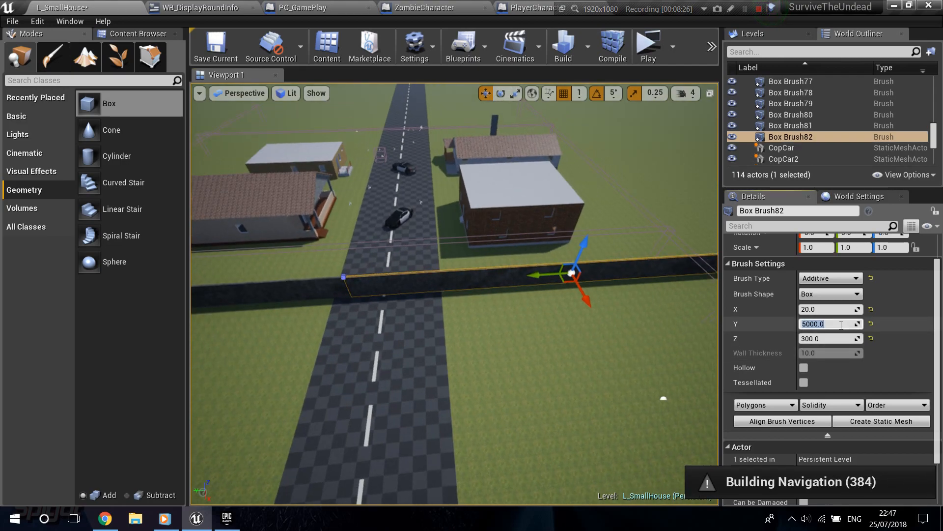
pyautogui.write('1000')
pyautogui.press('Return')
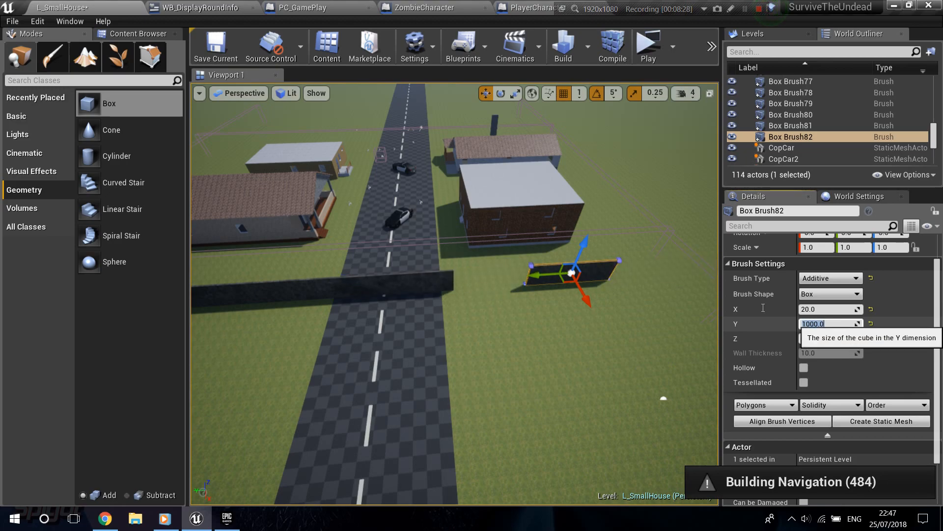
# Set the copied wall's Y size to 2000 and shift it along its length in front of the brick building.
pyautogui.moveTo(614, 319); pyautogui.dragTo(608, 318, button='right')
pyautogui.press('w')
pyautogui.press('d')
pyautogui.moveTo(830, 324)
pyautogui.mouseDown()
pyautogui.moveTo(855, 324)
pyautogui.moveTo(839, 324)
pyautogui.mouseUp()
pyautogui.click(838, 324)
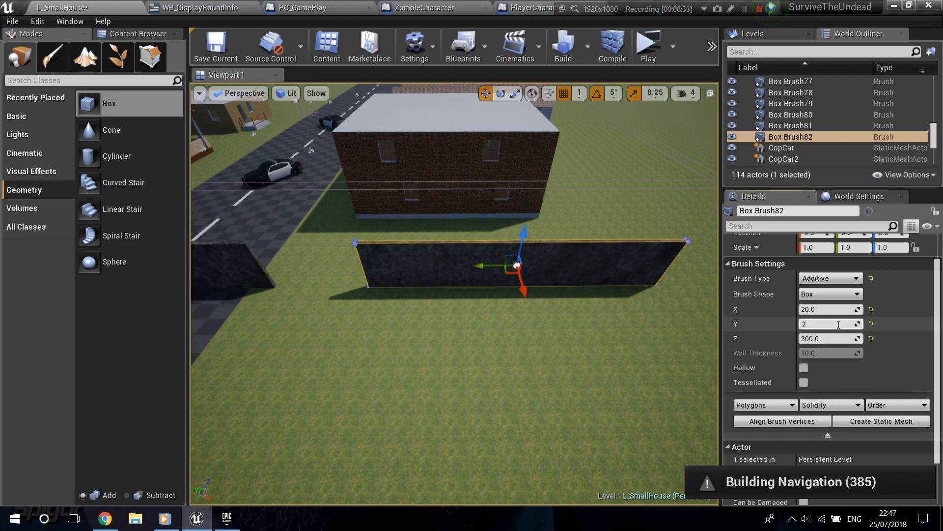
pyautogui.press('Return')
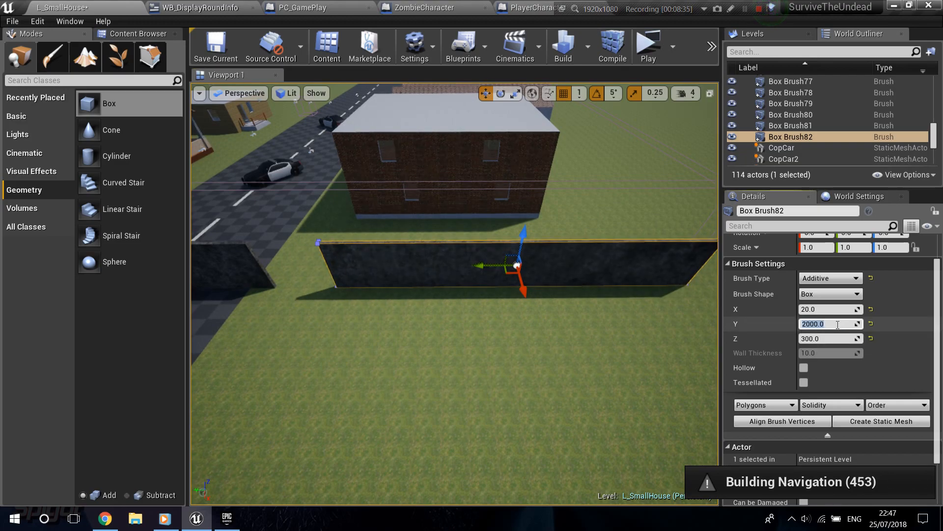
pyautogui.moveTo(519, 266); pyautogui.dragTo(495, 265)
pyautogui.press('s')
pyautogui.press('d')
pyautogui.moveTo(505, 290); pyautogui.dragTo(453, 298, button='right')
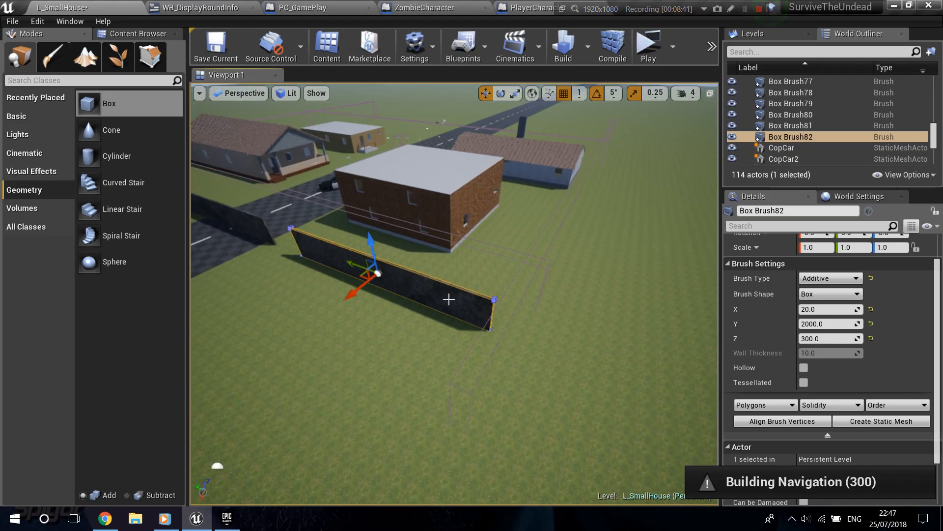
# Duplicate the short wall and rotate the copy about the vertical axis until it is perpendicular to the original.
pyautogui.keyDown('alt'); pyautogui.moveTo(357, 296); pyautogui.dragTo(416, 296); pyautogui.keyUp('alt')
pyautogui.press('e')
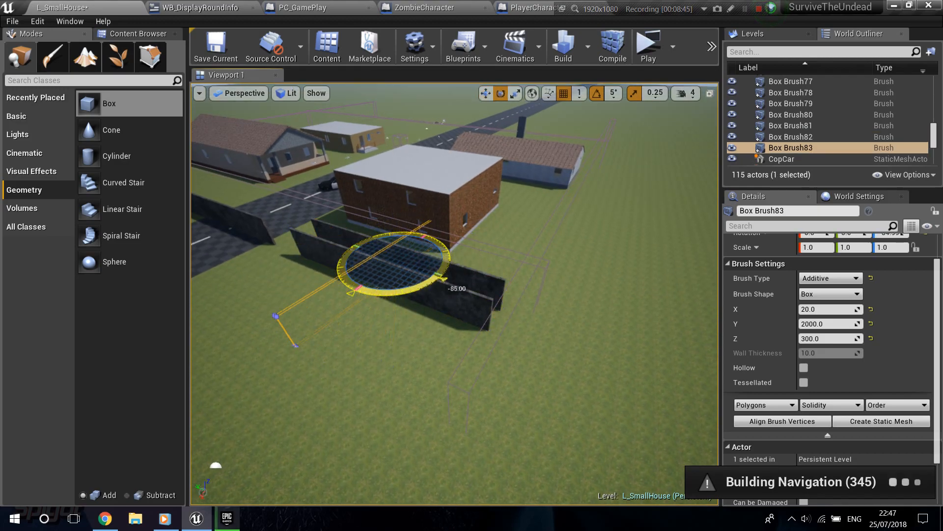
pyautogui.moveTo(451, 284); pyautogui.dragTo(426, 283)
pyautogui.press('w')
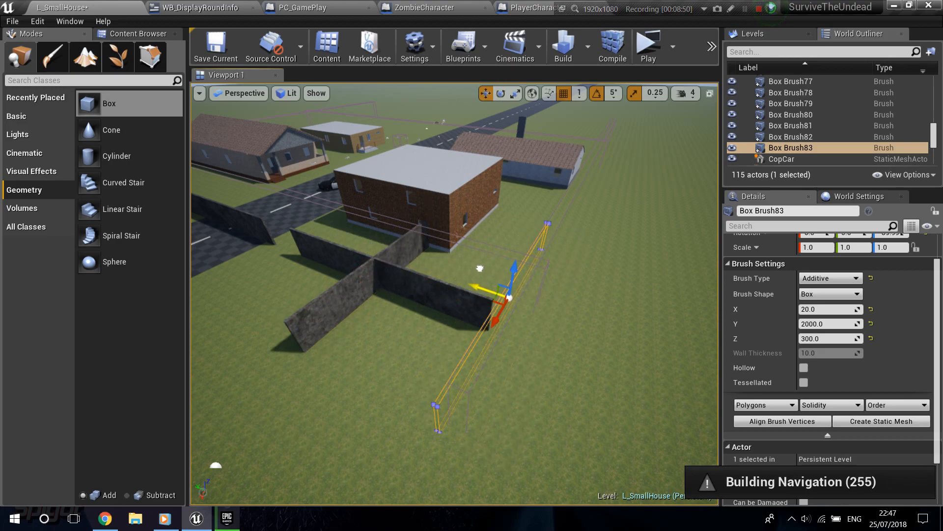
# Move the rotated wall past the short wall's end and place it along the outer side of the brick building.
pyautogui.moveTo(471, 266); pyautogui.dragTo(439, 386)
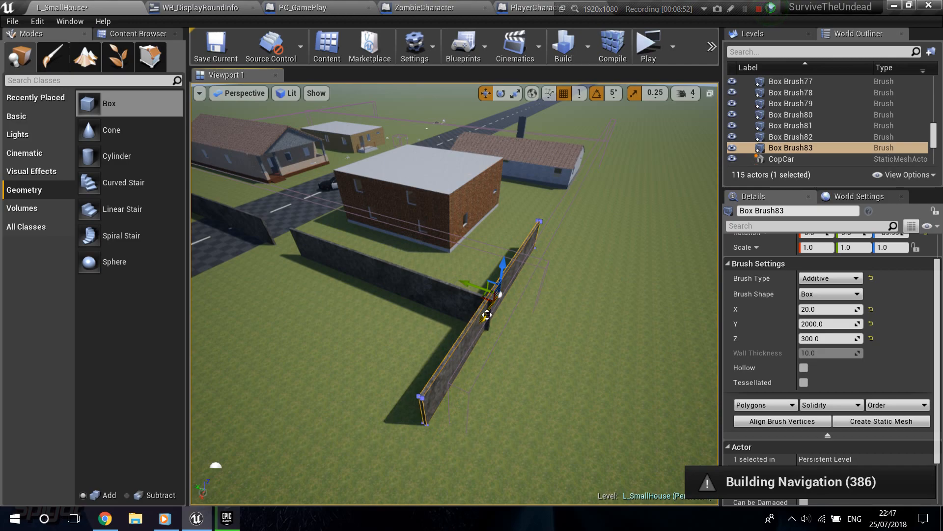
pyautogui.moveTo(550, 241); pyautogui.dragTo(550, 242)
pyautogui.moveTo(549, 242)
pyautogui.mouseDown(button='right')
pyautogui.moveTo(600, 216)
pyautogui.moveTo(516, 233)
pyautogui.moveTo(472, 211)
pyautogui.moveTo(604, 239)
pyautogui.moveTo(624, 315)
pyautogui.moveTo(575, 295)
pyautogui.mouseUp(button='right')
pyautogui.moveTo(549, 241); pyautogui.dragTo(648, 256, button='right')
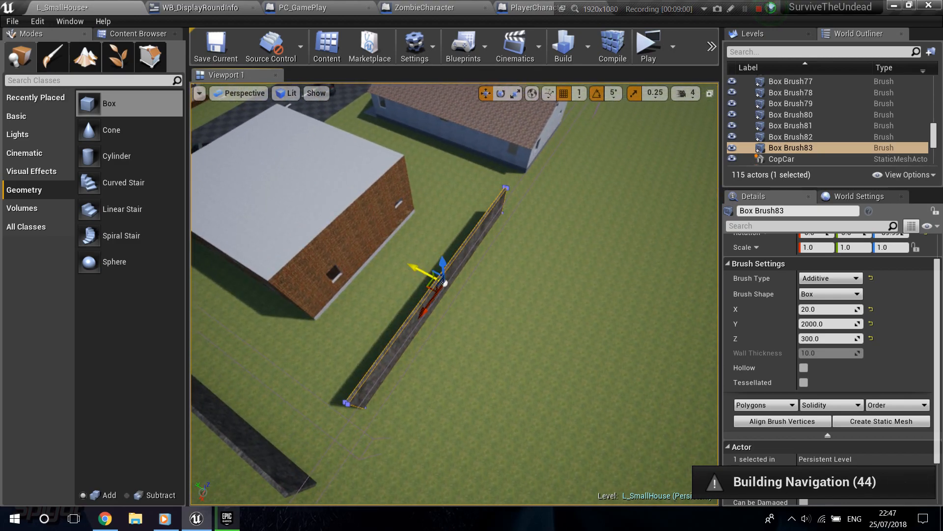
# Duplicate the side wall and place the copy along the outer end of the white house with the chimney.
pyautogui.moveTo(405, 351); pyautogui.dragTo(349, 311, button='right')
pyautogui.keyDown('alt'); pyautogui.moveTo(333, 378); pyautogui.dragTo(545, 302); pyautogui.keyUp('alt')
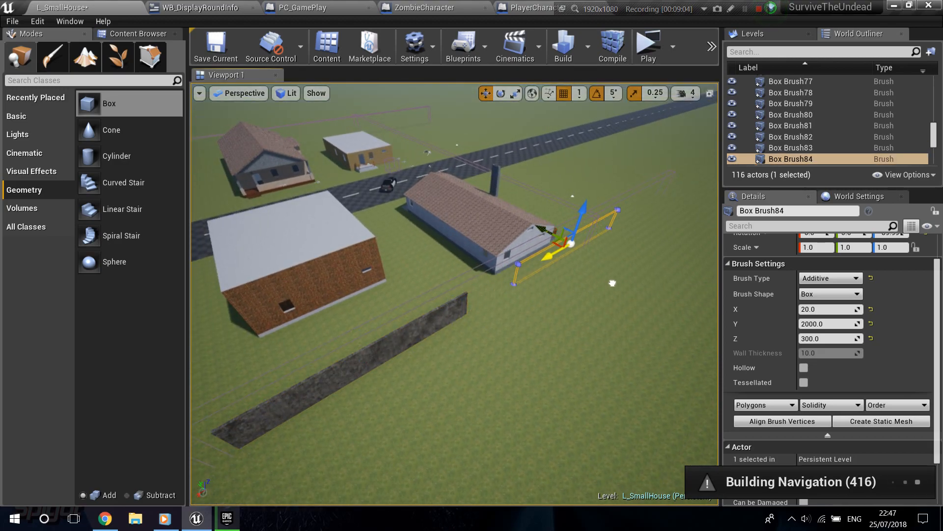
pyautogui.moveTo(625, 280)
pyautogui.mouseDown(button='right')
pyautogui.moveTo(609, 260)
pyautogui.moveTo(545, 253)
pyautogui.moveTo(521, 221)
pyautogui.moveTo(571, 190)
pyautogui.moveTo(572, 207)
pyautogui.moveTo(676, 205)
pyautogui.moveTo(602, 251)
pyautogui.moveTo(610, 250)
pyautogui.moveTo(639, 231)
pyautogui.moveTo(584, 231)
pyautogui.mouseUp(button='right')
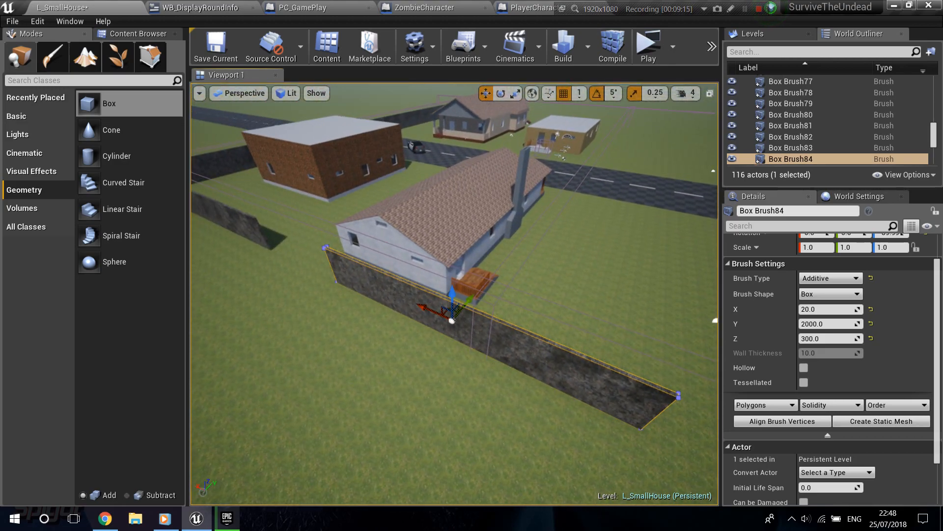
pyautogui.moveTo(617, 284); pyautogui.dragTo(611, 253, button='right')
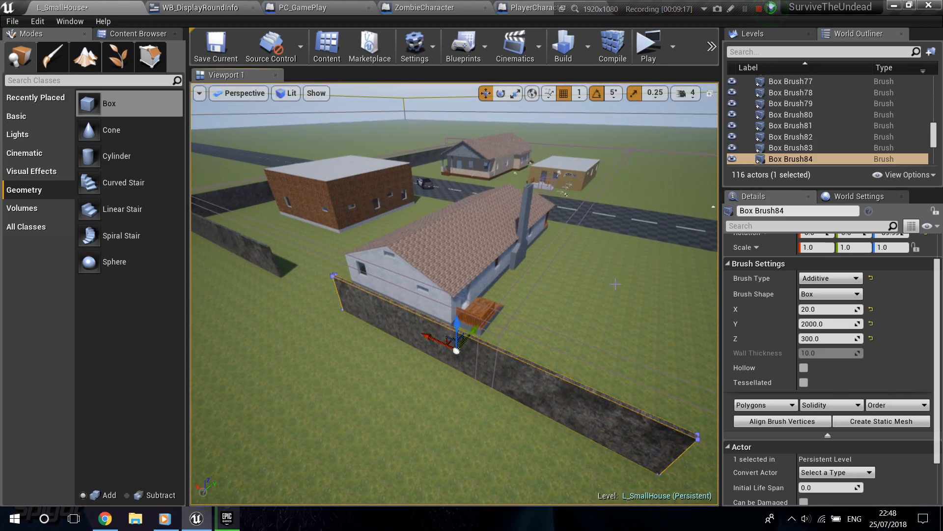
# Select the blocking volume beside the white house and review its collision responses.
pyautogui.click(491, 319)
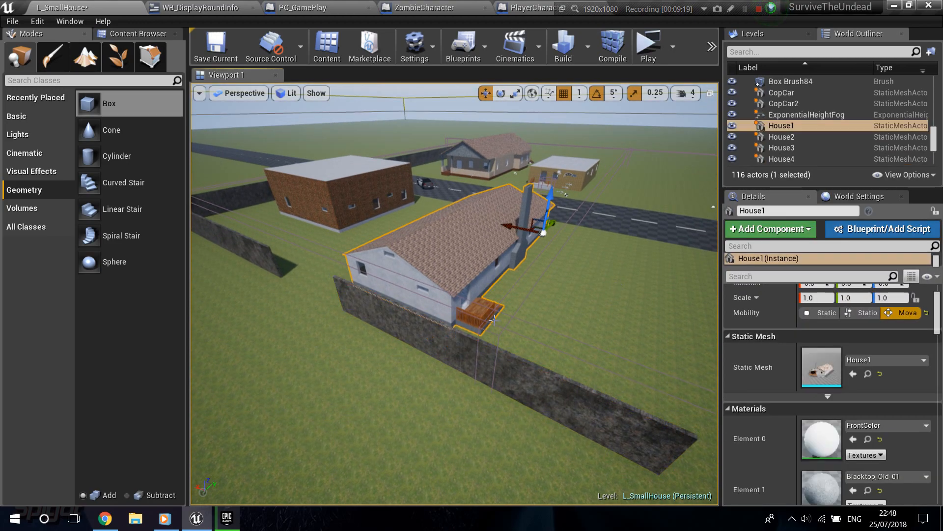
pyautogui.click(486, 325)
pyautogui.click(485, 325)
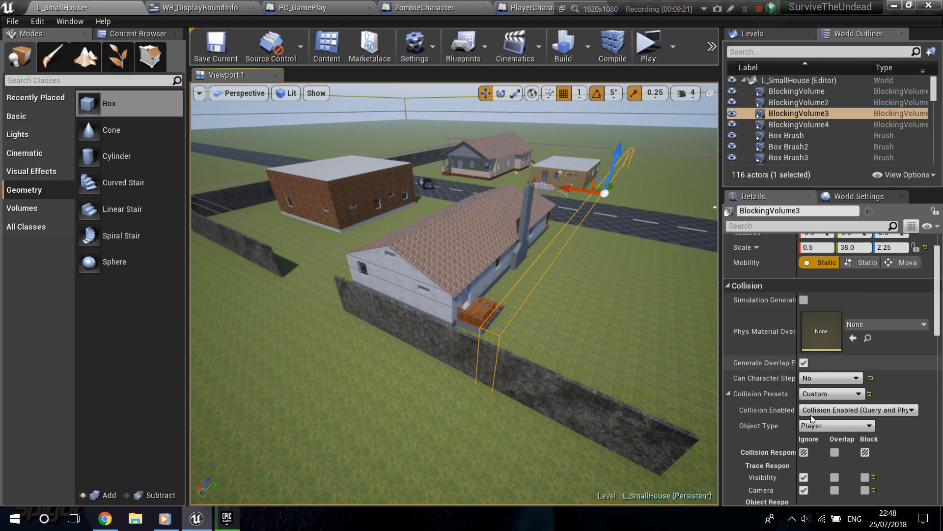
pyautogui.scroll(-3, 818, 405)
pyautogui.scroll(-3, 825, 395)
pyautogui.scroll(2, 844, 399)
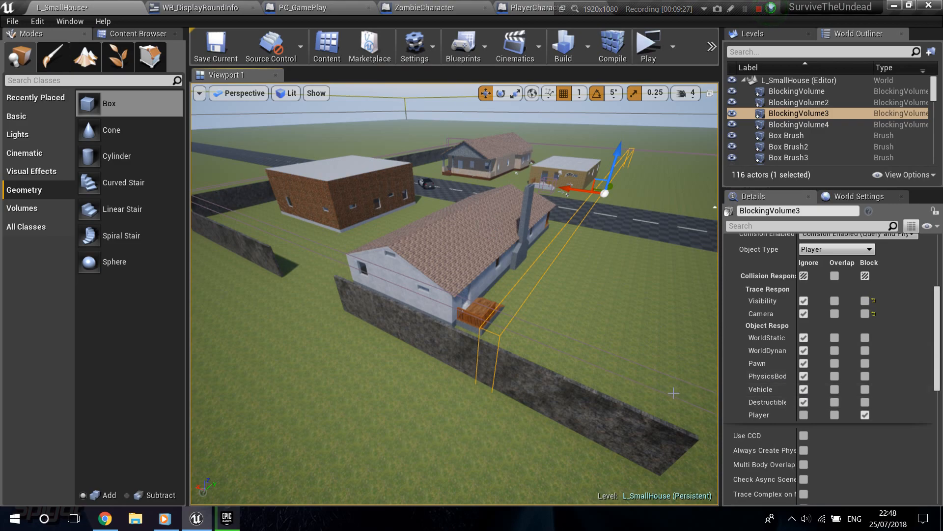
pyautogui.press('Escape')
# Reselect the blocking volume beside the white house, check its Can Ever Affect Navigation setting, and clear the selection.
pyautogui.moveTo(430, 291); pyautogui.dragTo(454, 295, button='right')
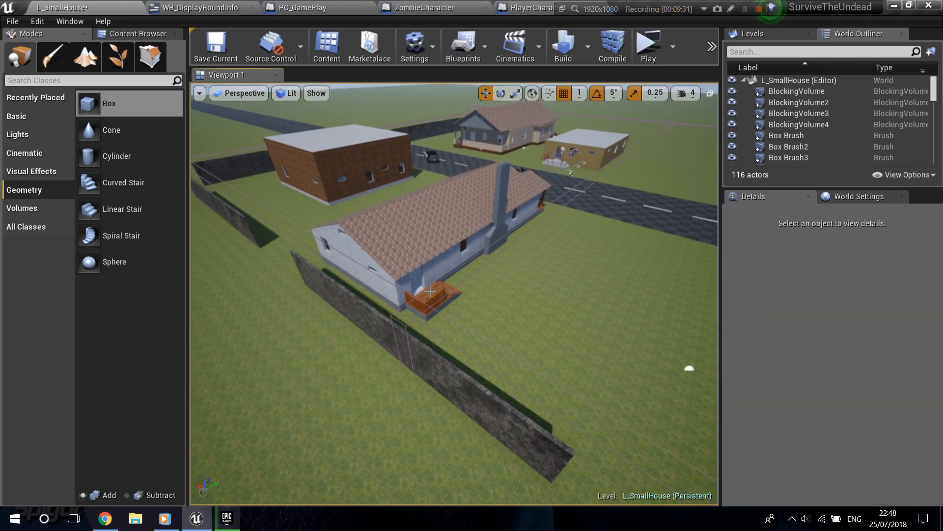
pyautogui.click(408, 320)
pyautogui.scroll(-3, 809, 338)
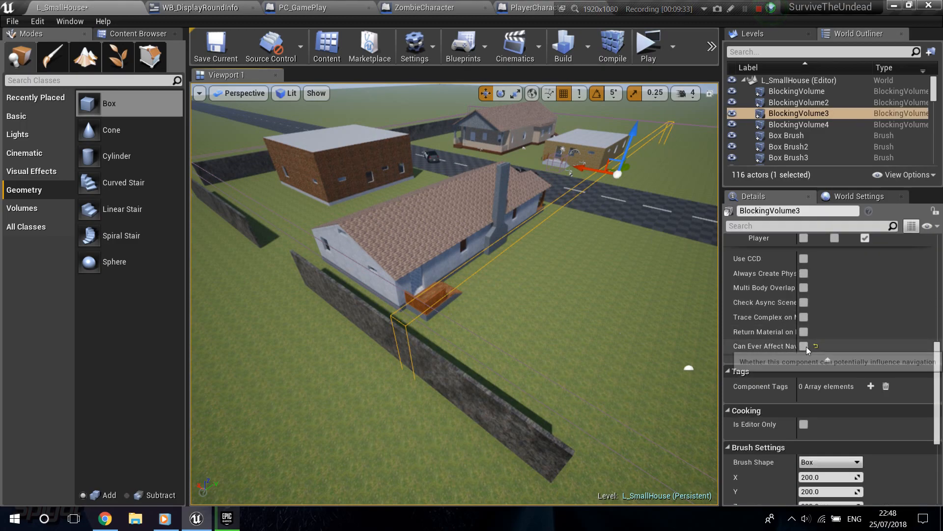
pyautogui.moveTo(423, 417)
pyautogui.mouseDown(button='right')
pyautogui.moveTo(391, 417)
pyautogui.moveTo(491, 399)
pyautogui.moveTo(498, 387)
pyautogui.moveTo(521, 391)
pyautogui.moveTo(527, 412)
pyautogui.moveTo(511, 426)
pyautogui.moveTo(508, 411)
pyautogui.mouseUp(button='right')
pyautogui.press('Escape')
# Select the boundary wall along the outer end of the white house and adjust its position.
pyautogui.click(423, 417)
pyautogui.press('s')
pyautogui.press('a')
pyautogui.press('d')
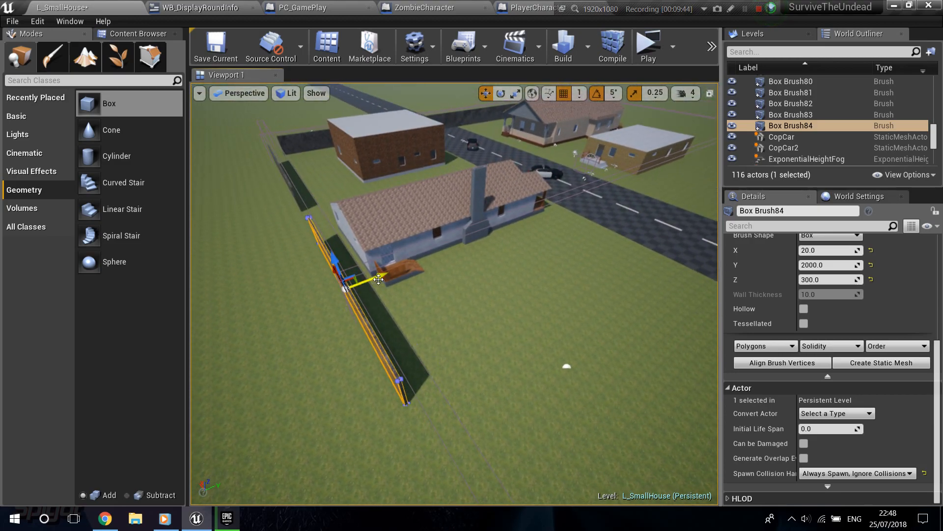
# Duplicate the wall on the far side of the brick building and place the copy across the white house's open chimney side, reaching the road.
pyautogui.click(312, 137)
pyautogui.moveTo(313, 136); pyautogui.dragTo(293, 176, button='right')
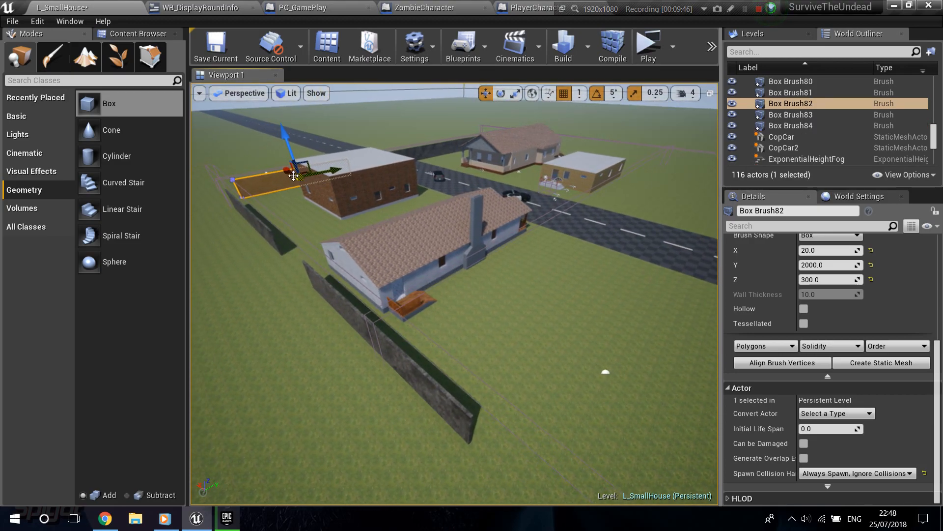
pyautogui.moveTo(286, 173)
pyautogui.keyDown('alt'); pyautogui.mouseDown()
pyautogui.moveTo(396, 232)
pyautogui.moveTo(497, 306)
pyautogui.mouseUp(); pyautogui.keyUp('alt')
pyautogui.press('d')
pyautogui.moveTo(609, 287); pyautogui.dragTo(469, 294, button='right')
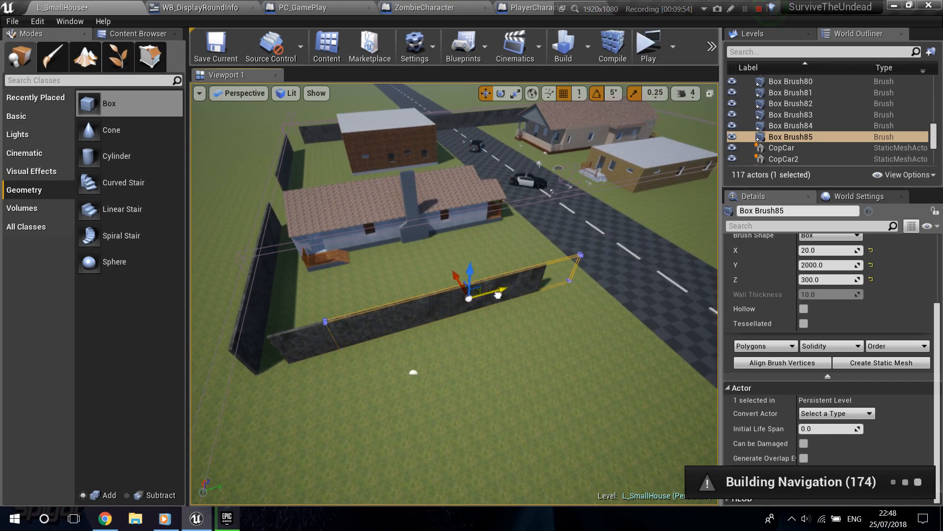
pyautogui.moveTo(486, 297); pyautogui.dragTo(486, 296)
pyautogui.moveTo(491, 323)
pyautogui.mouseDown(button='right')
pyautogui.moveTo(502, 322)
pyautogui.moveTo(491, 323)
pyautogui.mouseUp(button='right')
pyautogui.press('d')
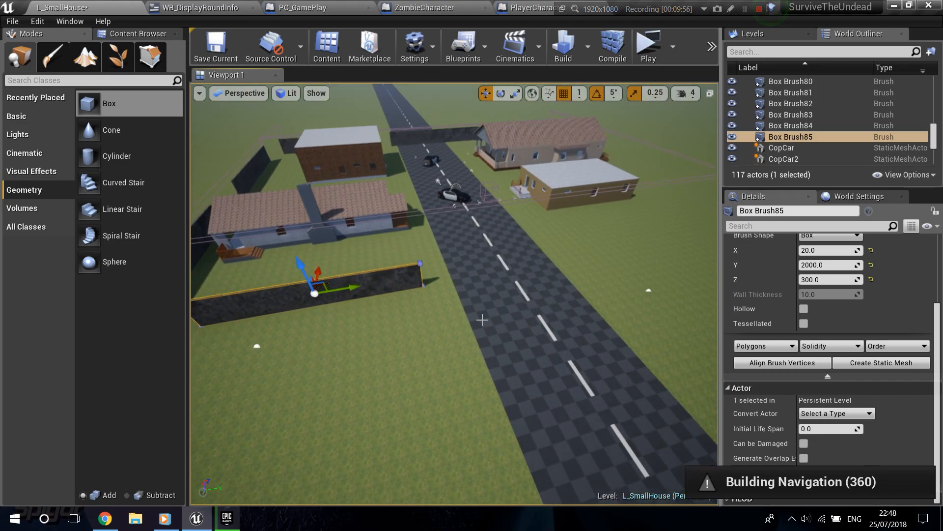
# Duplicate that wall across the road onto the grass beside the tan flat-roofed building, discarding any further copy.
pyautogui.moveTo(361, 288)
pyautogui.keyDown('alt'); pyautogui.mouseDown()
pyautogui.moveTo(671, 262)
pyautogui.moveTo(645, 271)
pyautogui.mouseUp(); pyautogui.keyUp('alt')
pyautogui.moveTo(645, 271)
pyautogui.mouseDown(button='right')
pyautogui.moveTo(661, 241)
pyautogui.moveTo(607, 240)
pyautogui.moveTo(587, 250)
pyautogui.mouseUp(button='right')
pyautogui.press('d')
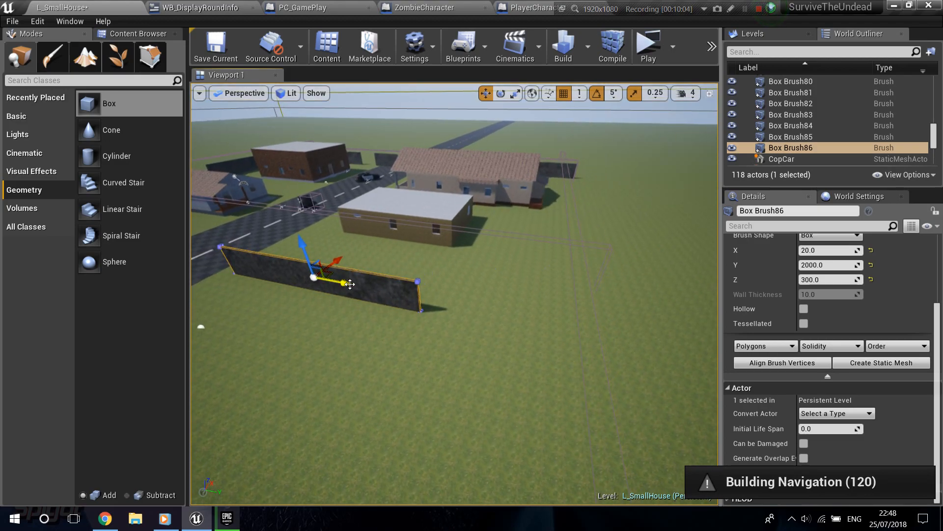
pyautogui.keyDown('alt'); pyautogui.moveTo(368, 287); pyautogui.dragTo(647, 344); pyautogui.keyUp('alt')
pyautogui.press('Delete')
# Set the copied wall's Y length to 5000 and slide it into line along the tan building's side of the play area.
pyautogui.click(405, 293)
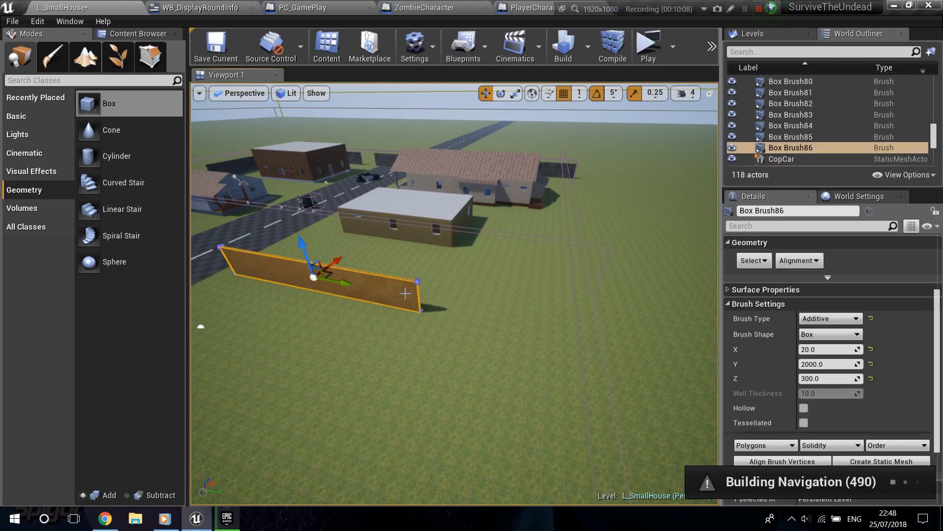
pyautogui.moveTo(844, 365)
pyautogui.mouseDown()
pyautogui.moveTo(872, 364)
pyautogui.moveTo(856, 364)
pyautogui.mouseUp()
pyautogui.click(844, 364)
pyautogui.write('5000')
pyautogui.press('Return')
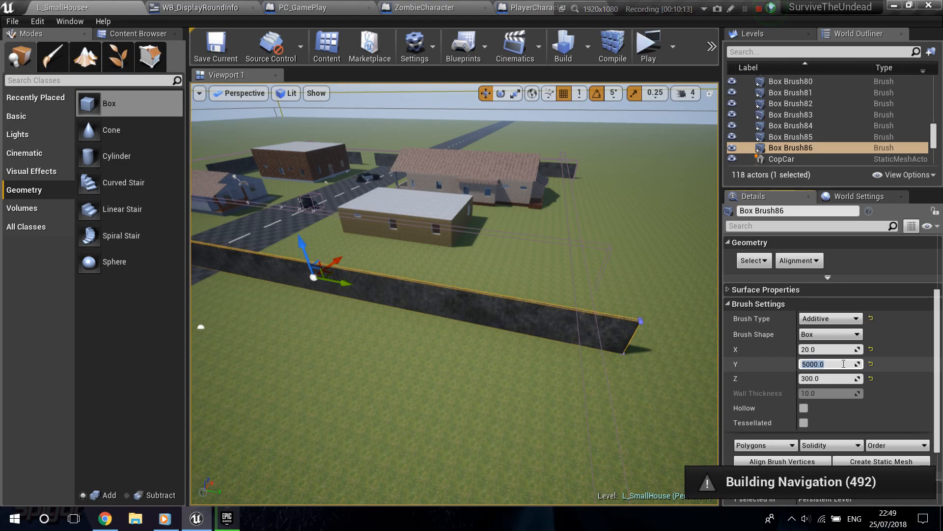
pyautogui.moveTo(512, 279)
pyautogui.mouseDown(button='right')
pyautogui.moveTo(464, 307)
pyautogui.moveTo(479, 302)
pyautogui.mouseUp(button='right')
pyautogui.moveTo(457, 235); pyautogui.dragTo(496, 240)
pyautogui.moveTo(445, 207)
pyautogui.mouseDown(button='right')
pyautogui.moveTo(449, 176)
pyautogui.moveTo(415, 201)
pyautogui.moveTo(411, 184)
pyautogui.moveTo(445, 207)
pyautogui.mouseUp(button='right')
# Duplicate the long wall, turn the copy perpendicular, and place it behind the tan building and the beige house.
pyautogui.keyDown('alt'); pyautogui.moveTo(340, 254); pyautogui.dragTo(391, 235); pyautogui.keyUp('alt')
pyautogui.press('e')
pyautogui.moveTo(358, 274); pyautogui.dragTo(309, 276)
pyautogui.press('w')
pyautogui.moveTo(373, 252)
pyautogui.mouseDown()
pyautogui.moveTo(472, 212)
pyautogui.moveTo(498, 212)
pyautogui.moveTo(601, 281)
pyautogui.mouseUp()
# Set the rear wall's Y length to 3000.
pyautogui.click(828, 266)
pyautogui.write('3000')
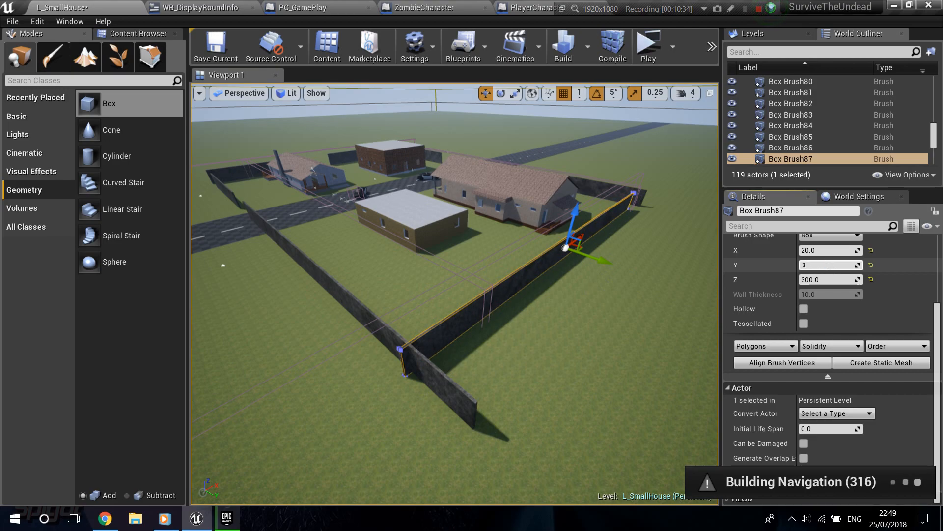
pyautogui.press('Return')
# Examine how the new walls line up around the tan building and the road, selecting and deselecting the long side wall.
pyautogui.moveTo(609, 275); pyautogui.dragTo(457, 268, button='right')
pyautogui.press('d')
pyautogui.press('a')
pyautogui.press('w')
pyautogui.press('d')
pyautogui.moveTo(347, 326); pyautogui.dragTo(358, 330, button='right')
pyautogui.press('a')
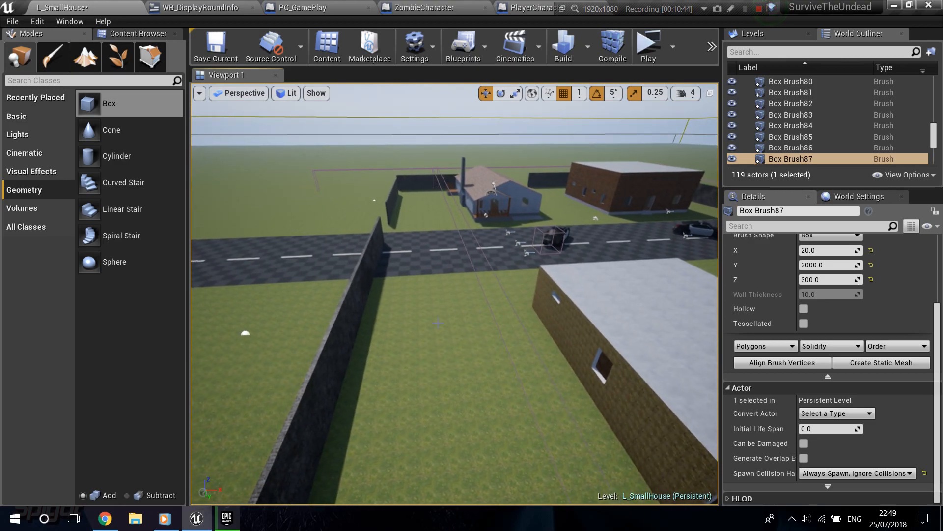
pyautogui.click(376, 315)
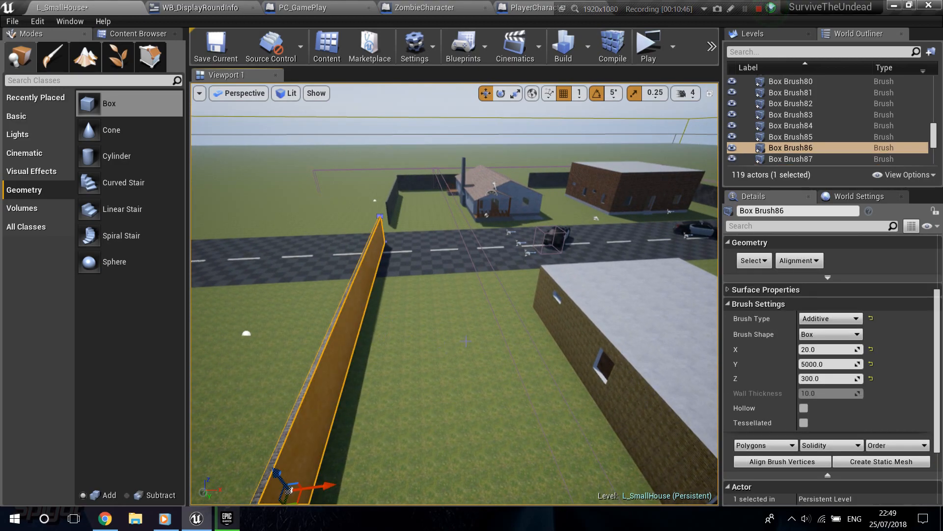
pyautogui.press('d')
pyautogui.moveTo(516, 308)
pyautogui.mouseDown(button='right')
pyautogui.moveTo(504, 339)
pyautogui.moveTo(478, 294)
pyautogui.moveTo(506, 344)
pyautogui.moveTo(487, 334)
pyautogui.moveTo(522, 308)
pyautogui.moveTo(572, 322)
pyautogui.moveTo(612, 314)
pyautogui.mouseUp(button='right')
pyautogui.press('d')
pyautogui.press('Escape')
# Select the blocking volume beside the tan building and move it outward towards the long boundary wall.
pyautogui.press('a')
pyautogui.press('w')
pyautogui.press('s')
pyautogui.press('a')
pyautogui.moveTo(484, 295); pyautogui.dragTo(329, 271, button='right')
pyautogui.press('s')
pyautogui.click(322, 268)
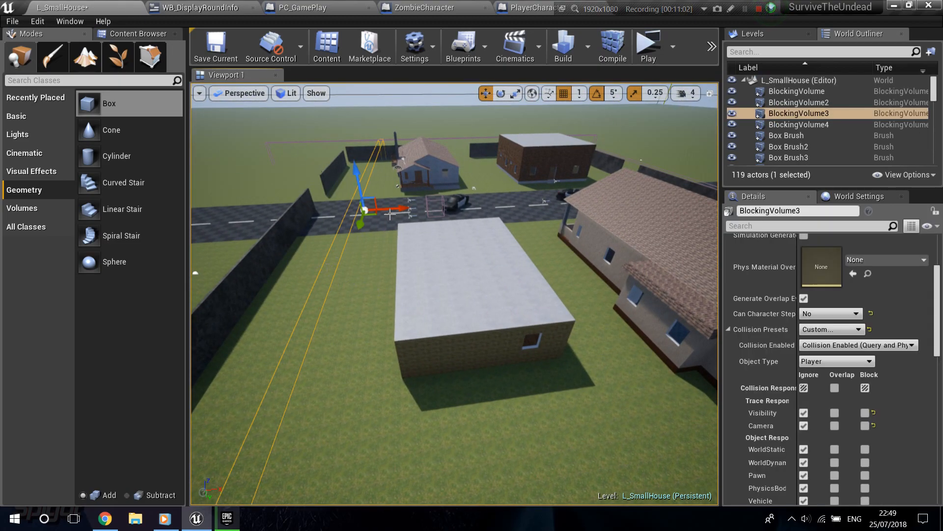
pyautogui.press('a')
pyautogui.moveTo(443, 216); pyautogui.dragTo(432, 222, button='right')
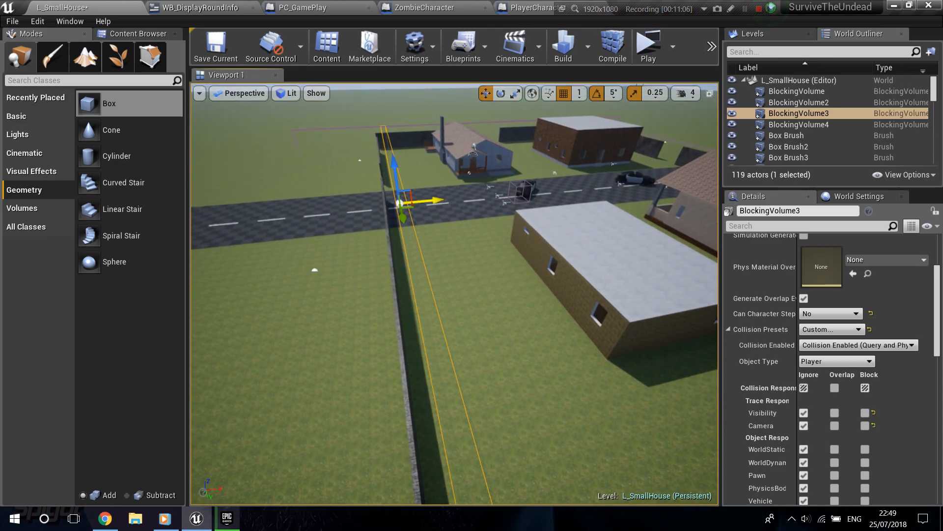
pyautogui.moveTo(437, 201); pyautogui.dragTo(424, 204)
# Move the blocking volume beside the beige house outward towards the boundary wall on that side.
pyautogui.moveTo(422, 205); pyautogui.dragTo(398, 372, button='right')
pyautogui.press('w')
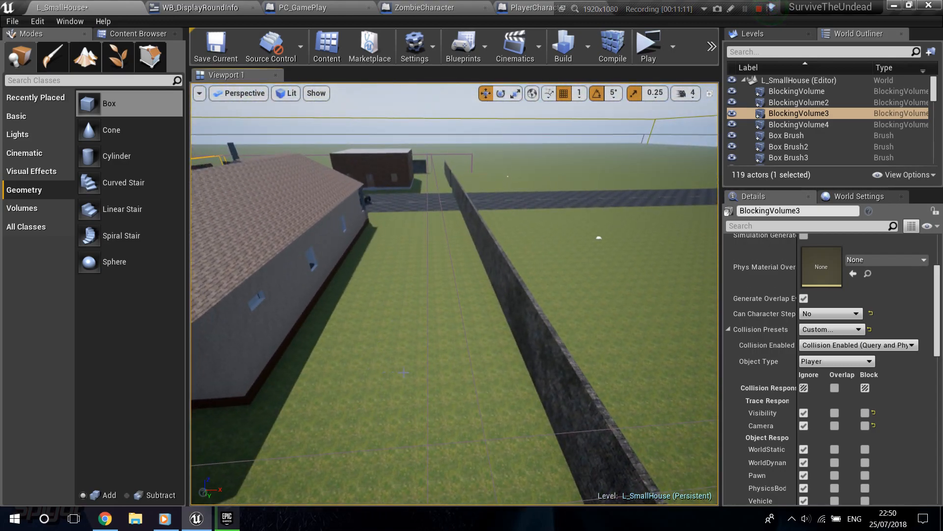
pyautogui.click(427, 409)
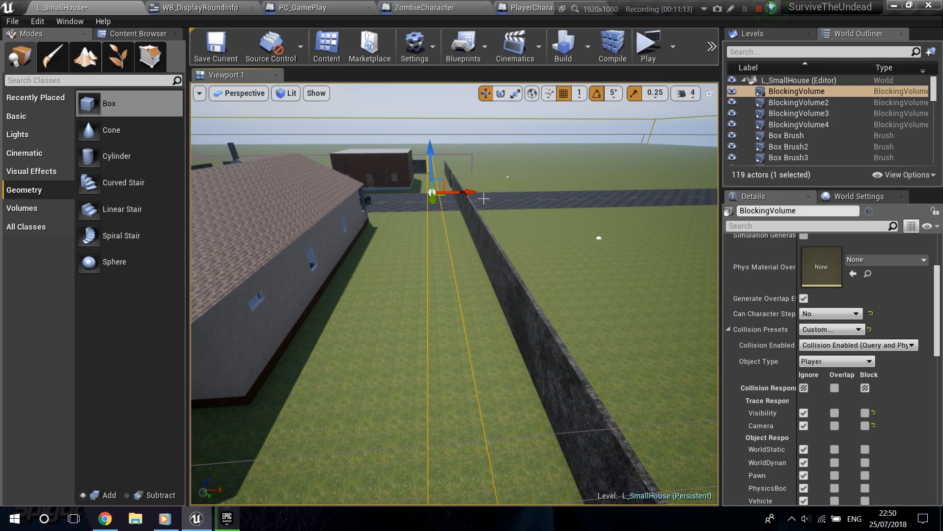
pyautogui.moveTo(470, 192); pyautogui.dragTo(493, 197)
# Move the blocking volume behind the beige house outward towards the rear wall.
pyautogui.moveTo(493, 198); pyautogui.dragTo(304, 221, button='right')
pyautogui.press('s')
pyautogui.moveTo(420, 333); pyautogui.dragTo(426, 313, button='right')
pyautogui.click(429, 336)
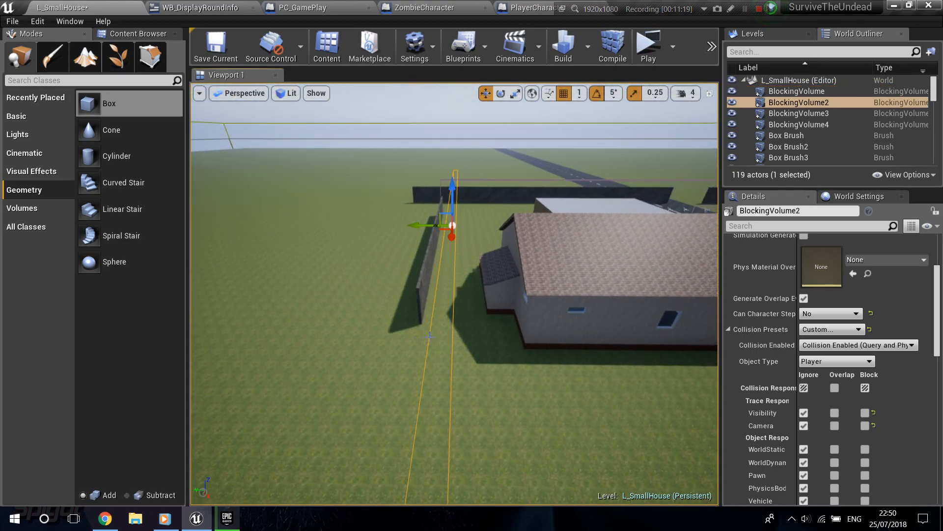
pyautogui.moveTo(436, 225); pyautogui.dragTo(421, 226)
# Select the blocking volume behind the brick building and white house and adjust its position against the outer walls.
pyautogui.moveTo(421, 277); pyautogui.dragTo(453, 356, button='right')
pyautogui.press('a')
pyautogui.press('w')
pyautogui.press('d')
pyautogui.press('s')
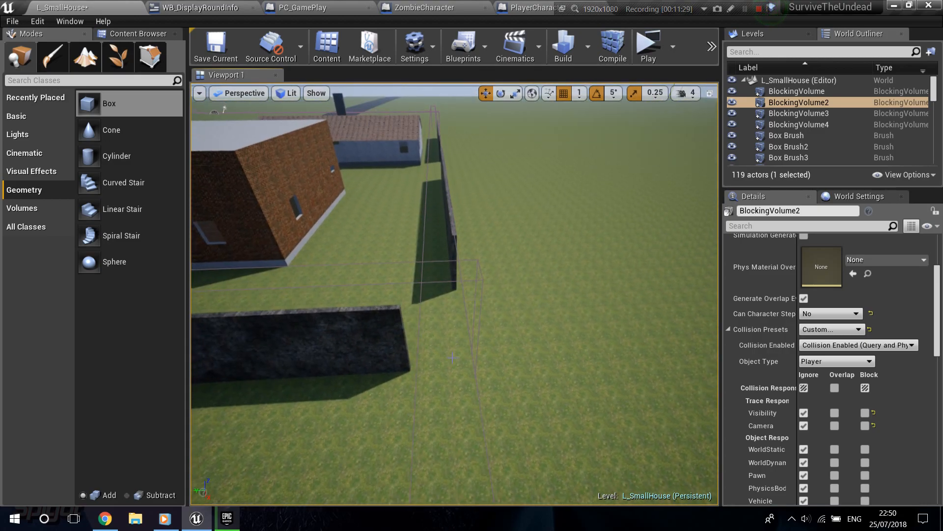
pyautogui.click(470, 346)
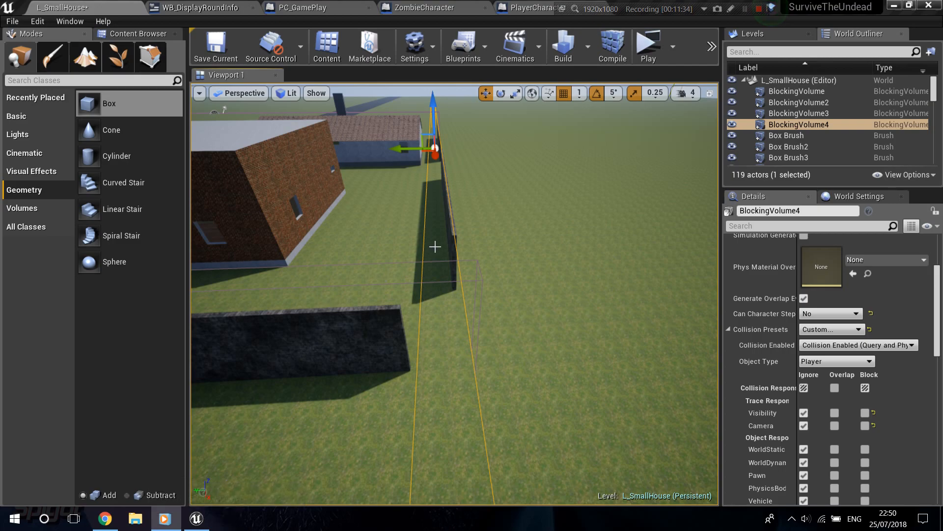
pyautogui.moveTo(394, 153); pyautogui.dragTo(421, 156, button='right')
pyautogui.press('a')
pyautogui.moveTo(405, 177); pyautogui.dragTo(407, 177)
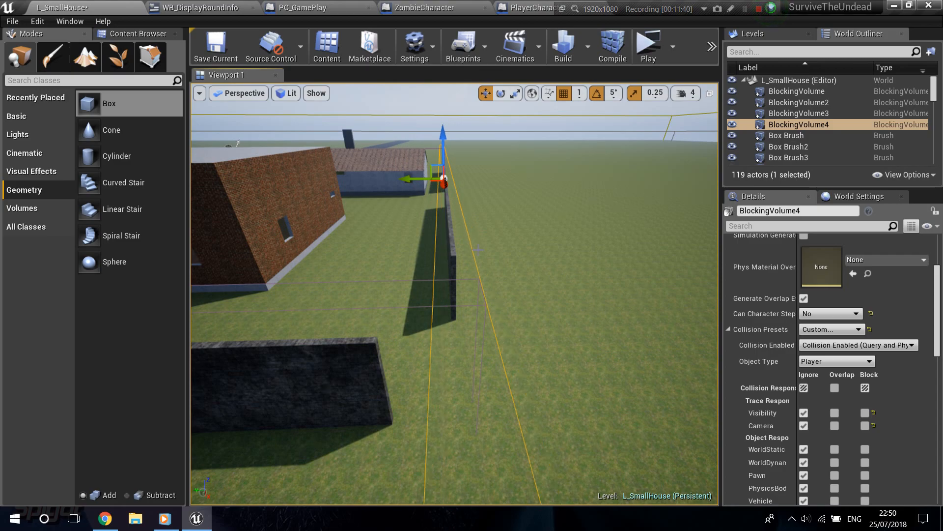
# Select the zombie spawn point outside the wall beside the brick building and reposition it on the grass.
pyautogui.press('s')
pyautogui.moveTo(499, 287); pyautogui.dragTo(452, 325, button='right')
pyautogui.press('w')
pyautogui.press('s')
pyautogui.press('a')
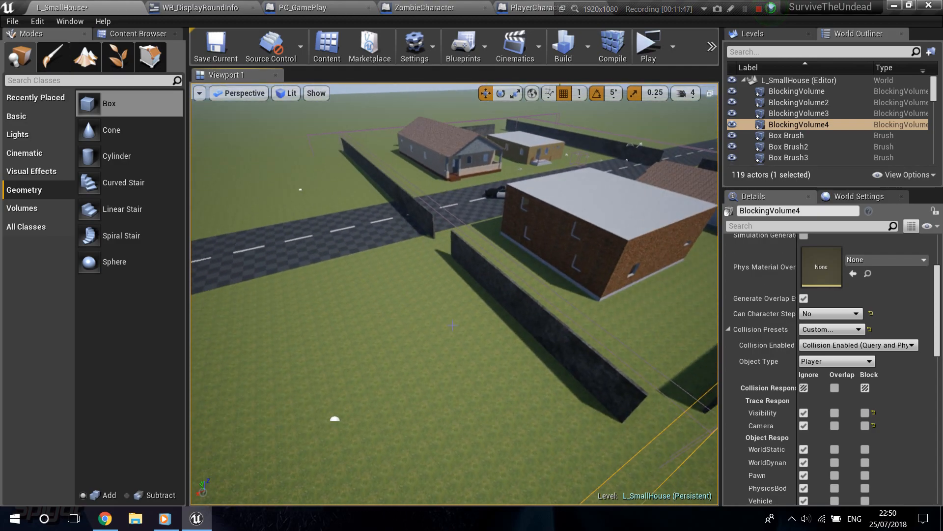
pyautogui.click(335, 419)
pyautogui.moveTo(402, 430); pyautogui.dragTo(399, 432, button='right')
pyautogui.press('a')
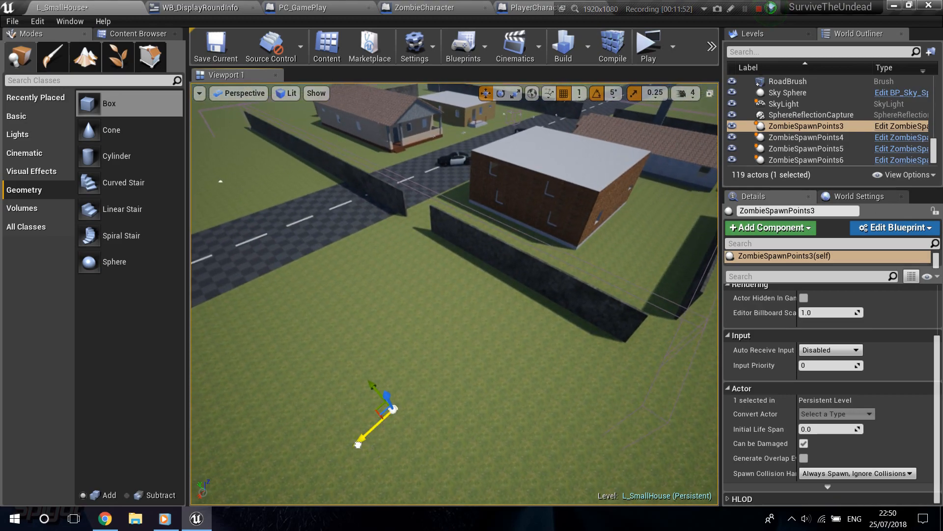
# Duplicate the zombie spawn point and place the copy outside the wall behind the brick building.
pyautogui.moveTo(467, 388); pyautogui.dragTo(441, 386, button='right')
pyautogui.press('d')
pyautogui.press('w')
pyautogui.moveTo(364, 362); pyautogui.dragTo(428, 385, button='right')
pyautogui.press('w')
pyautogui.press('s')
pyautogui.press('a')
pyautogui.press('s')
pyautogui.keyDown('alt'); pyautogui.moveTo(437, 356); pyautogui.dragTo(652, 218); pyautogui.keyUp('alt')
pyautogui.moveTo(652, 219)
pyautogui.mouseDown(button='right')
pyautogui.moveTo(656, 194)
pyautogui.moveTo(636, 184)
pyautogui.moveTo(589, 209)
pyautogui.moveTo(551, 196)
pyautogui.moveTo(634, 221)
pyautogui.mouseUp(button='right')
pyautogui.press('d')
pyautogui.press('s')
pyautogui.press('a')
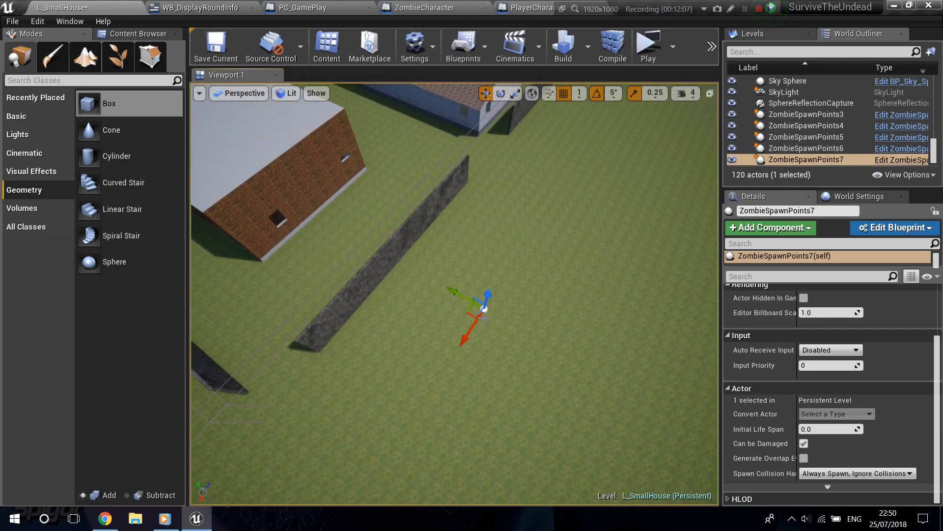
# Duplicate the new spawn point again and place the copy outside the wall behind the white house.
pyautogui.keyDown('alt'); pyautogui.moveTo(472, 312); pyautogui.dragTo(511, 244); pyautogui.keyUp('alt')
pyautogui.moveTo(605, 147); pyautogui.dragTo(506, 152, button='right')
pyautogui.press('d')
pyautogui.press('w')
pyautogui.press('w')
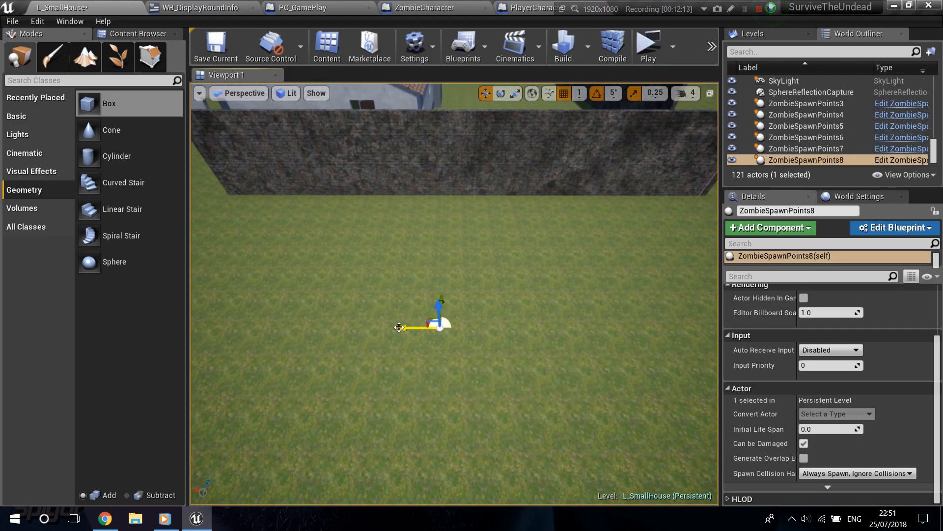
# Duplicate the zombie spawn point near the road outside the long wall and place the copy farther along that wall.
pyautogui.press('s')
pyautogui.moveTo(492, 320); pyautogui.dragTo(485, 299, button='right')
pyautogui.press('w')
pyautogui.press('w')
pyautogui.press('s')
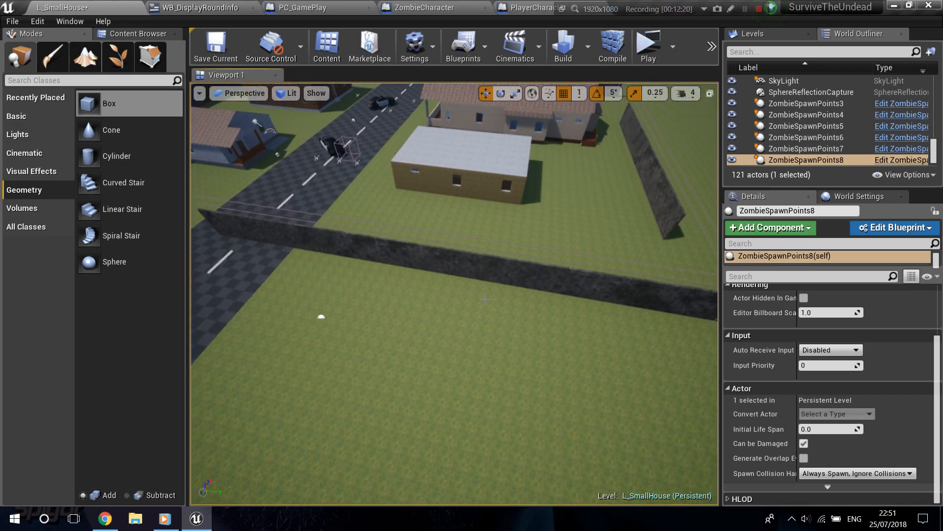
pyautogui.click(321, 317)
pyautogui.keyDown('alt'); pyautogui.moveTo(337, 312); pyautogui.dragTo(707, 393); pyautogui.keyUp('alt')
pyautogui.press('d')
pyautogui.moveTo(707, 393); pyautogui.dragTo(471, 378, button='right')
pyautogui.moveTo(434, 346); pyautogui.dragTo(433, 388, button='right')
pyautogui.press('s')
# Duplicate the spawn point along the outside of the rear wall, placing the last copy behind the beige house, and clear the selection.
pyautogui.keyDown('alt'); pyautogui.moveTo(413, 309); pyautogui.dragTo(694, 101); pyautogui.keyUp('alt')
pyautogui.moveTo(693, 101); pyautogui.dragTo(609, 94, button='right')
pyautogui.press('w')
pyautogui.press('s')
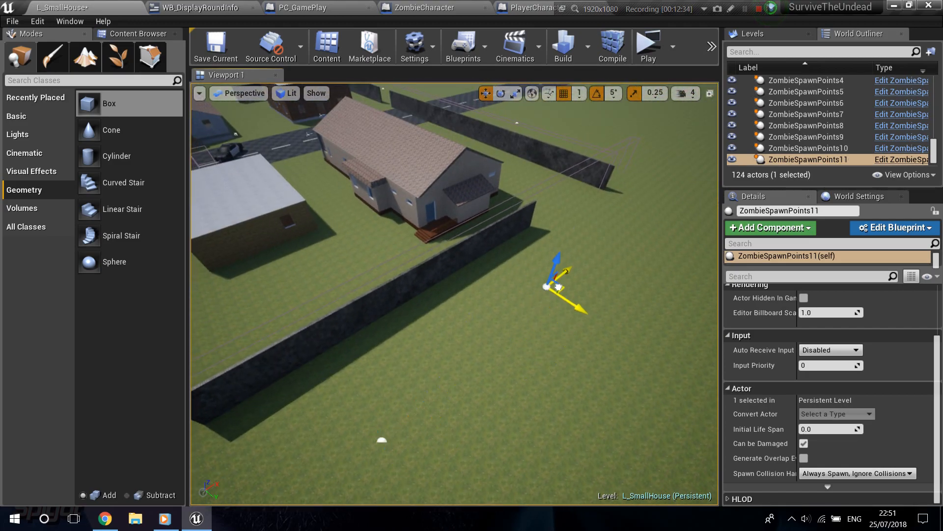
pyautogui.moveTo(564, 265); pyautogui.dragTo(511, 267, button='right')
pyautogui.press('d')
pyautogui.press('Escape')
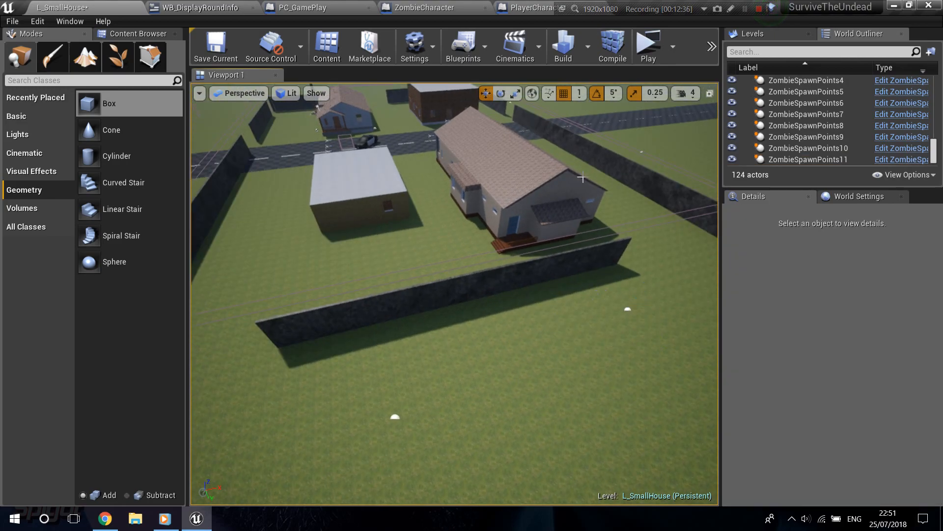
# Run the level, start the match from the lobby in a maximized preview, and walk along the road to check the boundary walls.
pyautogui.click(653, 55)
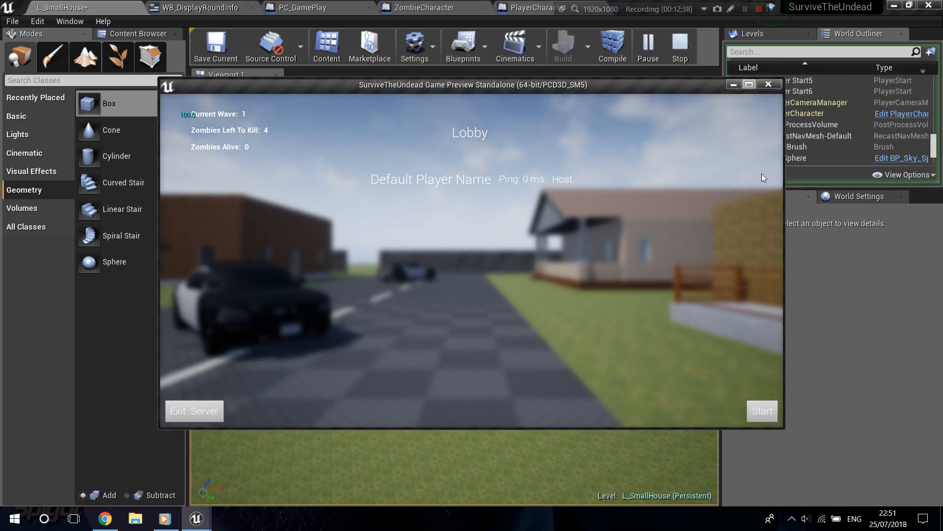
pyautogui.click(765, 412)
pyautogui.click(749, 84)
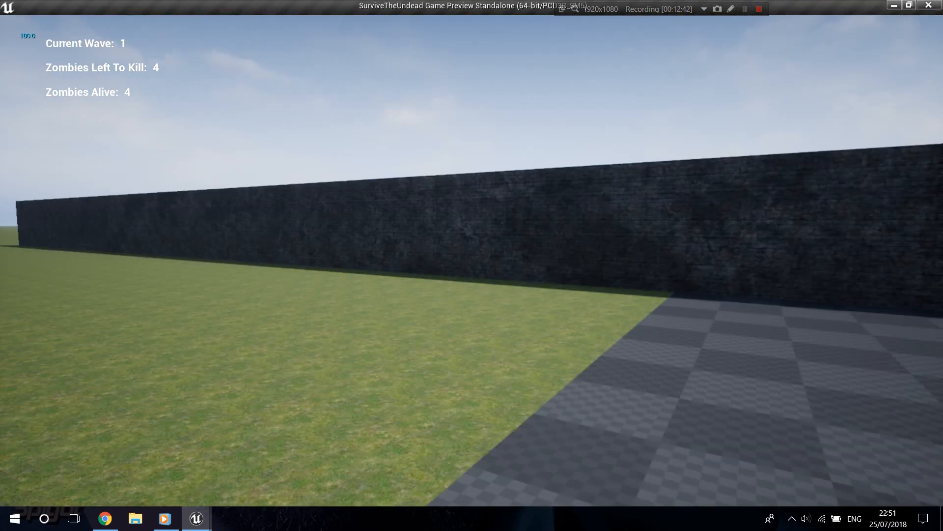
pyautogui.press('w')
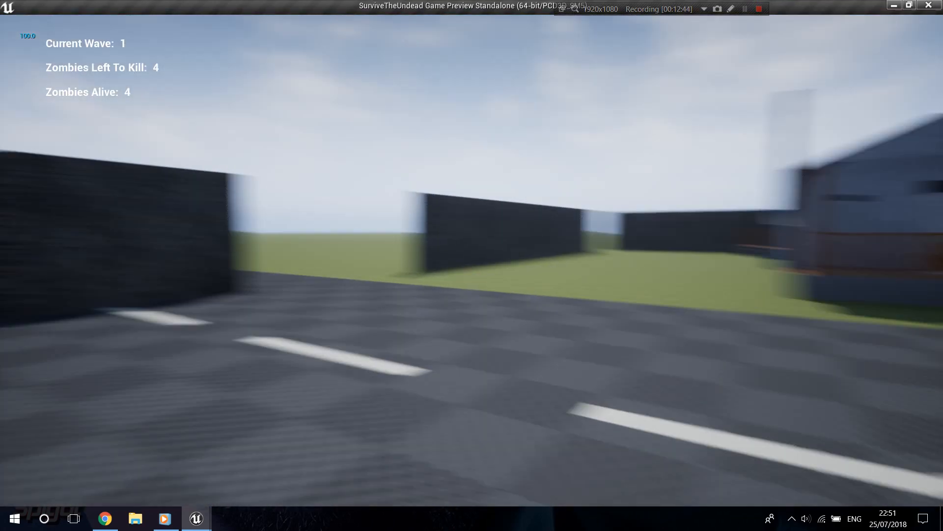
pyautogui.press('w')
pyautogui.press('w')
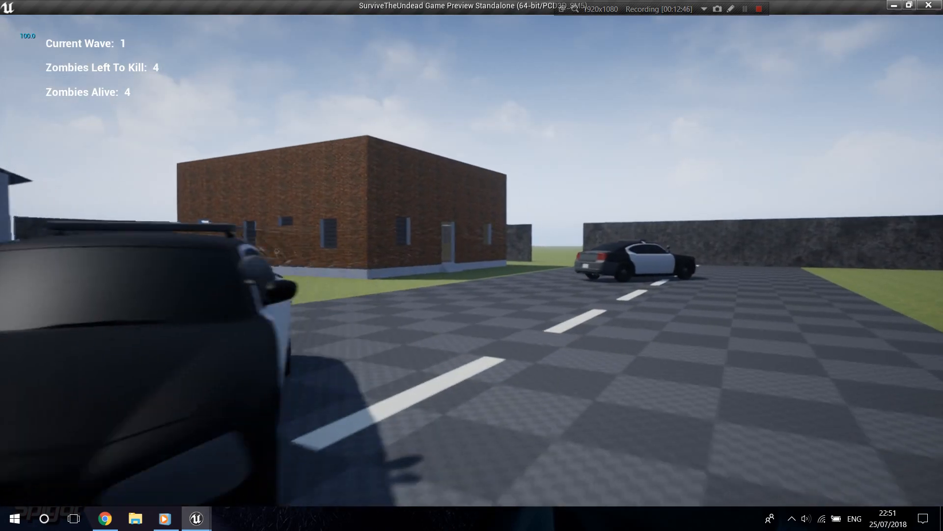
pyautogui.press('w')
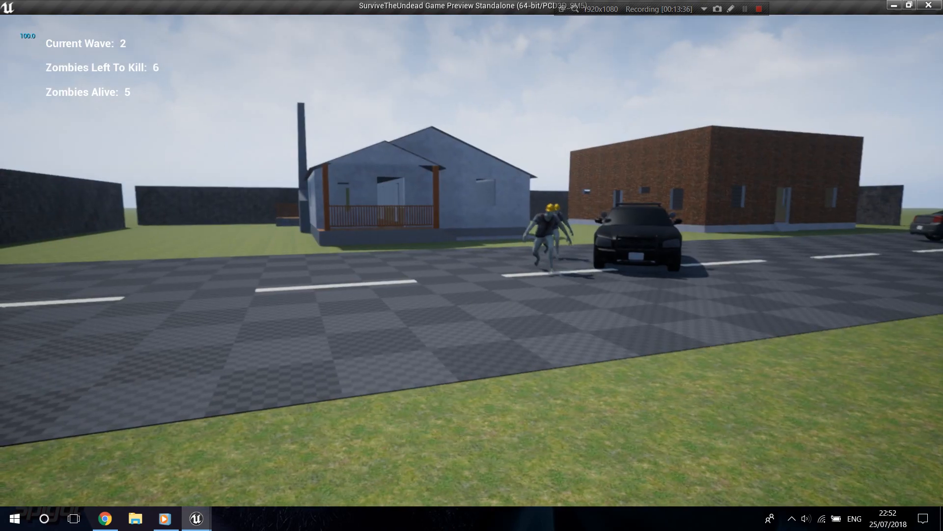
# Shoot the approaching zombies near the police car, jump onto the car, and end the game preview.
pyautogui.press('w')
pyautogui.click(472, 261)
pyautogui.click(471, 261)
pyautogui.click(472, 261)
pyautogui.click(472, 261)
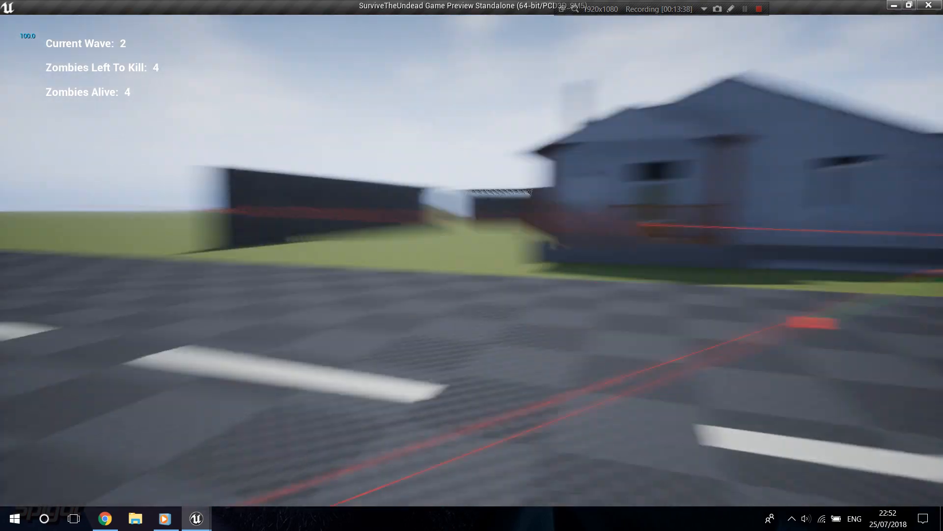
pyautogui.press('w')
pyautogui.press('space')
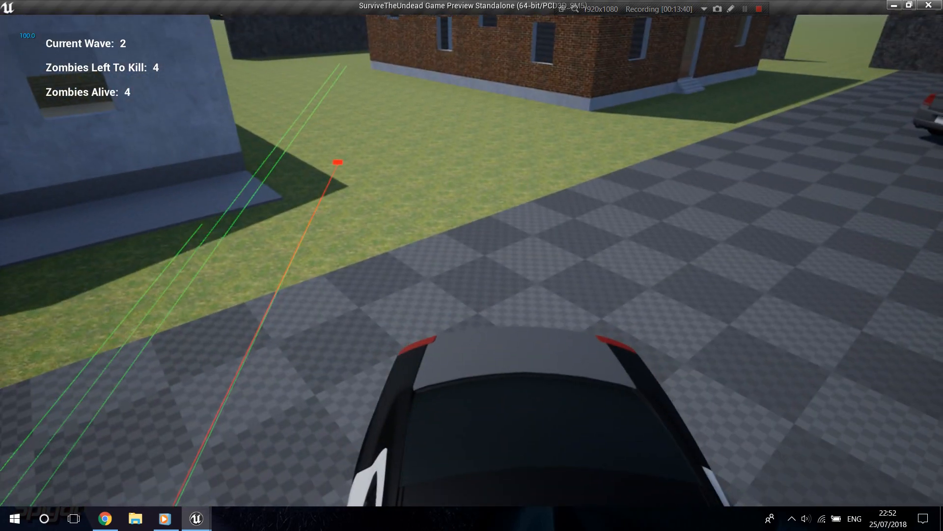
pyautogui.press('Escape')
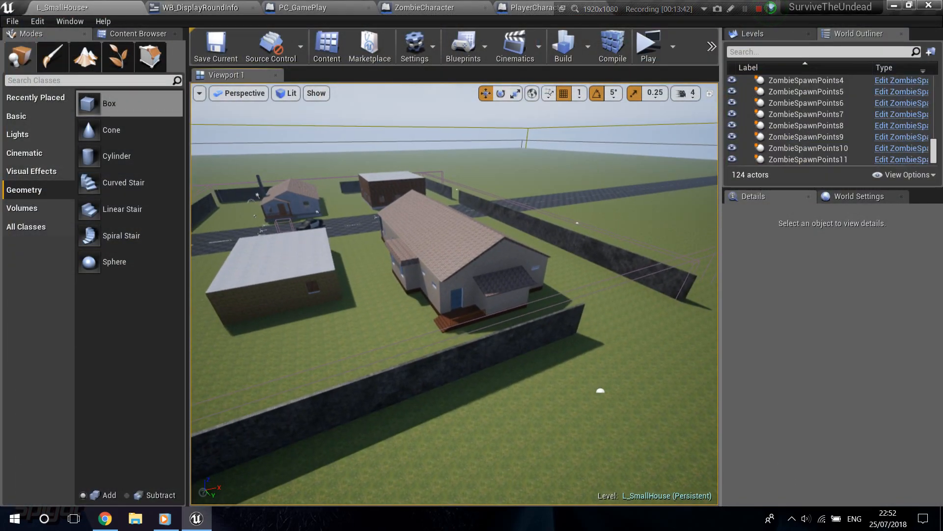
# Examine the road, police cars, player starts and gaps between the buildings and walls throughout the play area.
pyautogui.moveTo(455, 295); pyautogui.dragTo(426, 263, button='right')
pyautogui.press('w')
pyautogui.press('w')
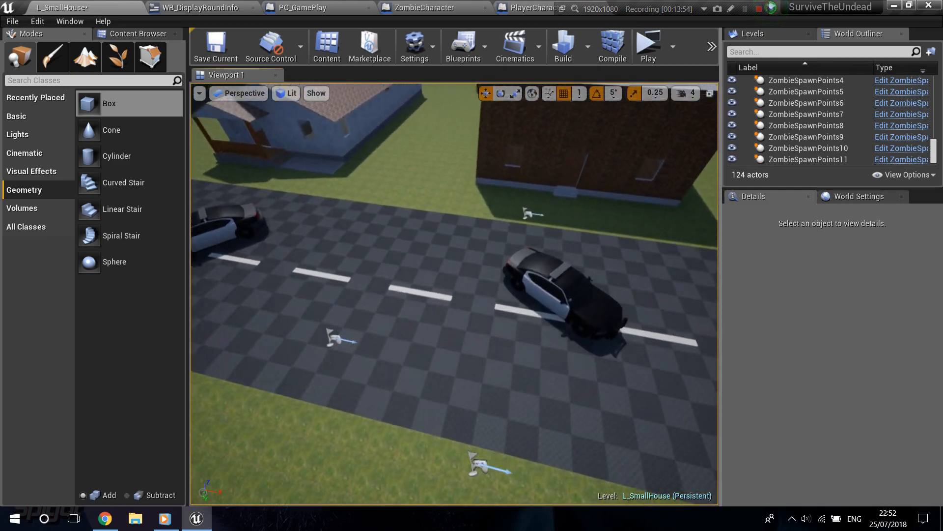
pyautogui.moveTo(455, 295); pyautogui.dragTo(544, 305, button='right')
pyautogui.press('w')
pyautogui.press('s')
pyautogui.press('s')
pyautogui.press('w')
pyautogui.press('w')
pyautogui.press('s')
pyautogui.press('w')
pyautogui.press('s')
pyautogui.press('a')
pyautogui.press('w')
pyautogui.press('d')
pyautogui.press('w')
pyautogui.moveTo(467, 369); pyautogui.dragTo(477, 411, button='right')
pyautogui.press('s')
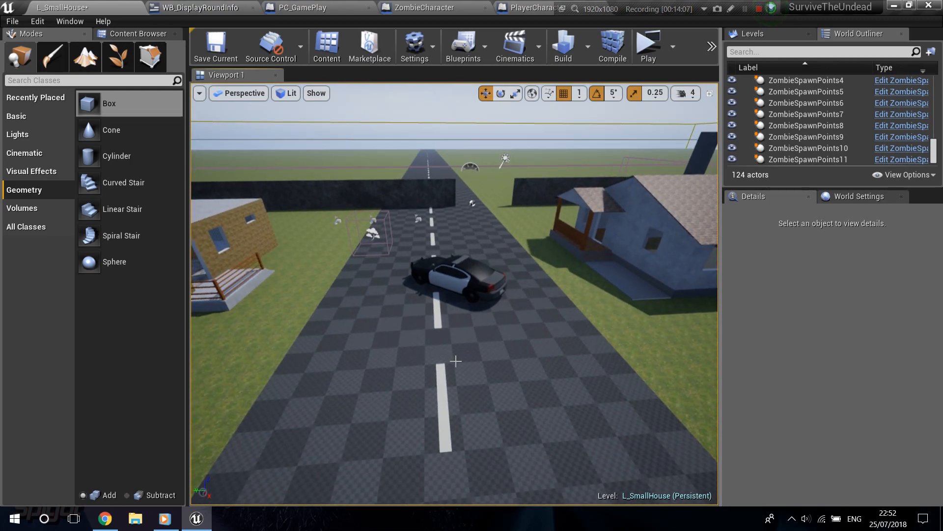
pyautogui.moveTo(453, 358); pyautogui.dragTo(494, 373, button='right')
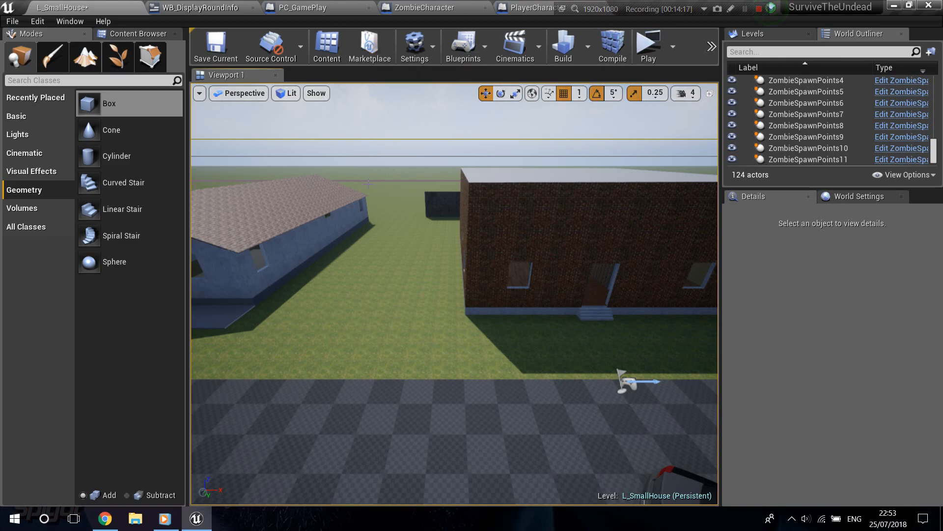
pyautogui.moveTo(411, 247); pyautogui.dragTo(229, 307, button='right')
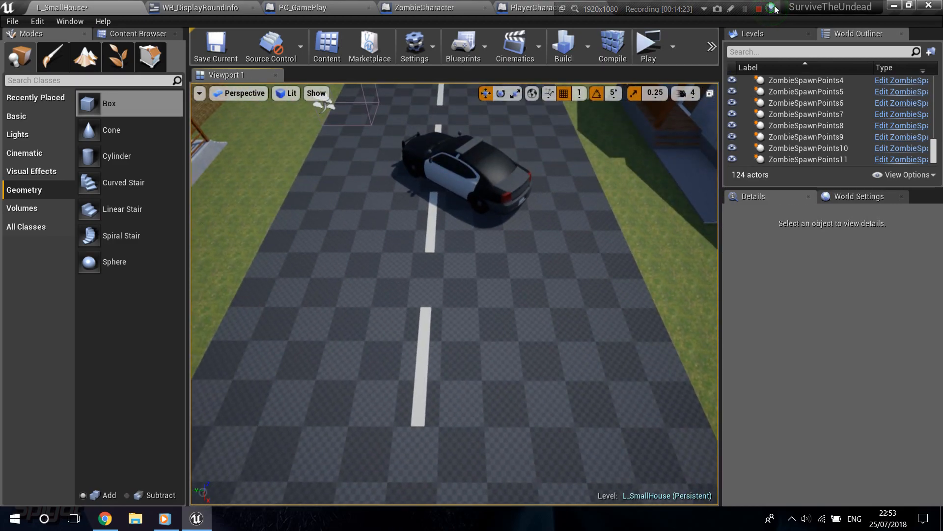